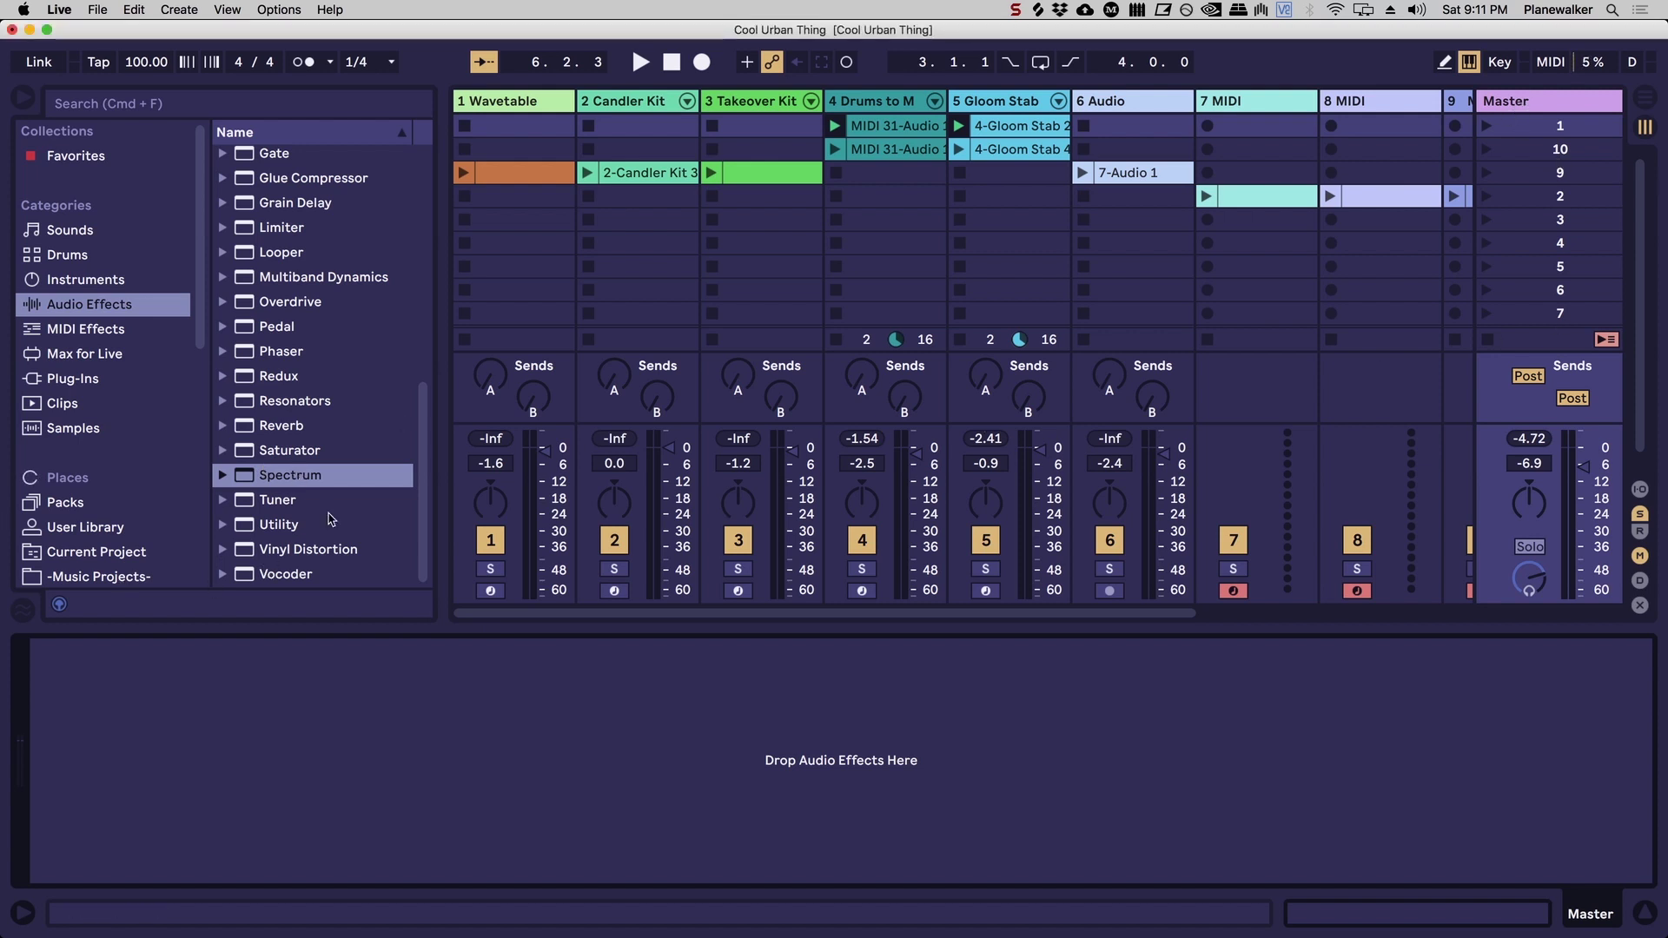
Drop the Spectrum analyzer onto the Master track, then select the Gloom Stab track.
{"action": "left_click", "coordinate": [304, 483]}
{"action": "left_click_drag", "start_coordinate": [1658, 167], "coordinate": [1549, 104]}
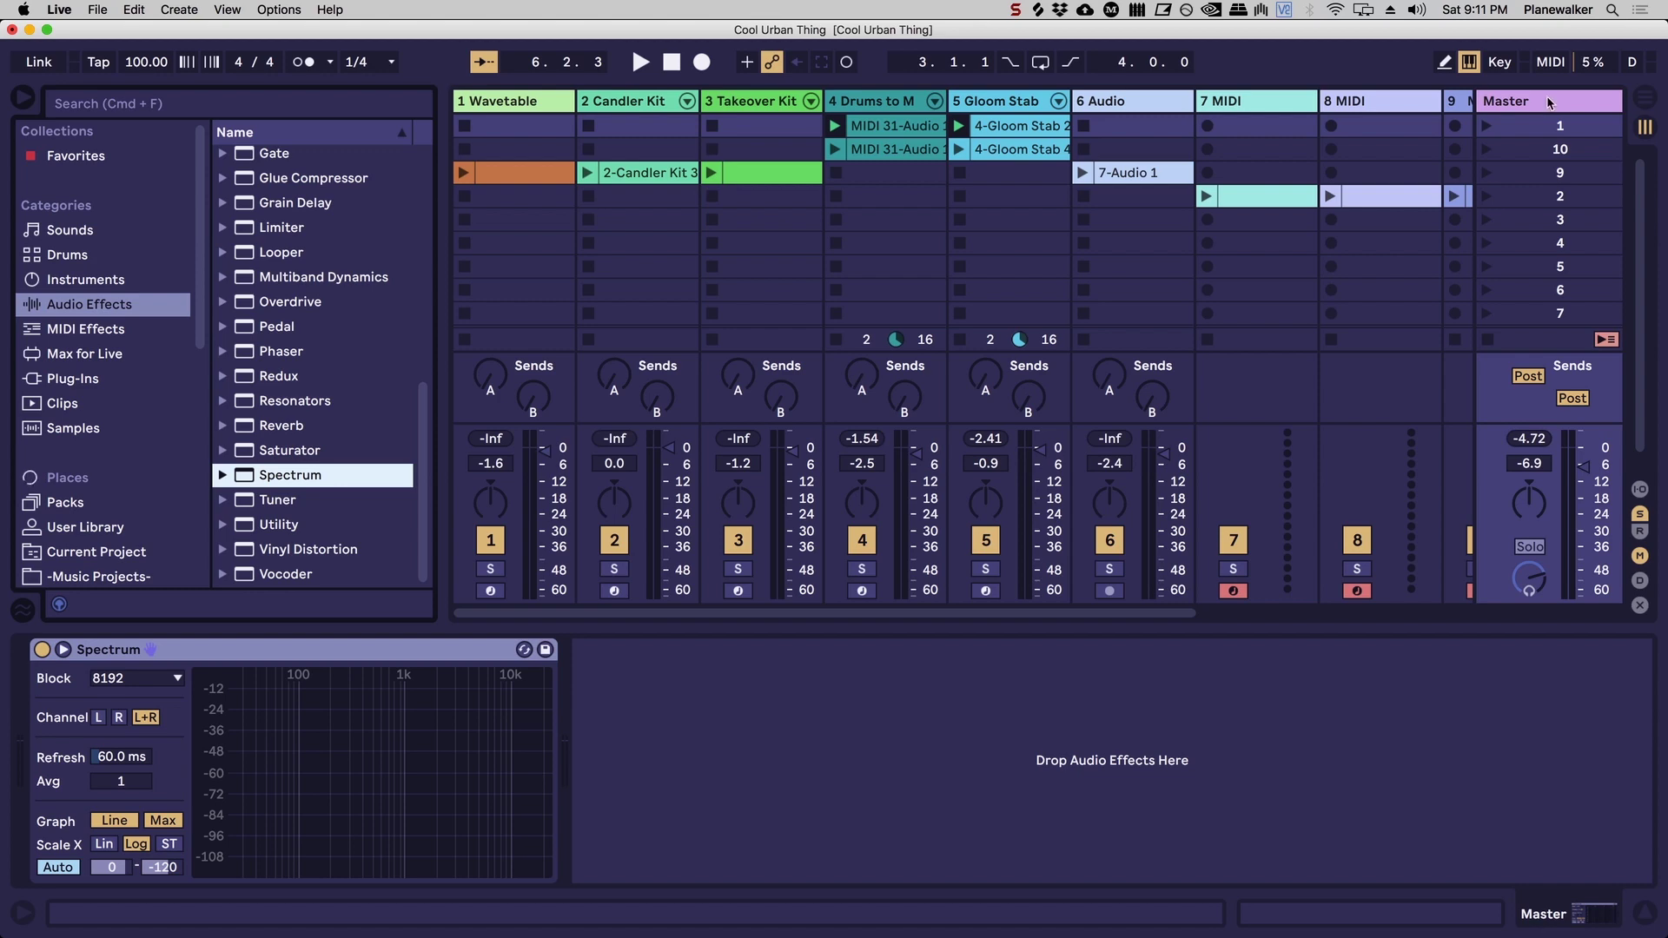
{"action": "left_click", "coordinate": [1000, 102]}
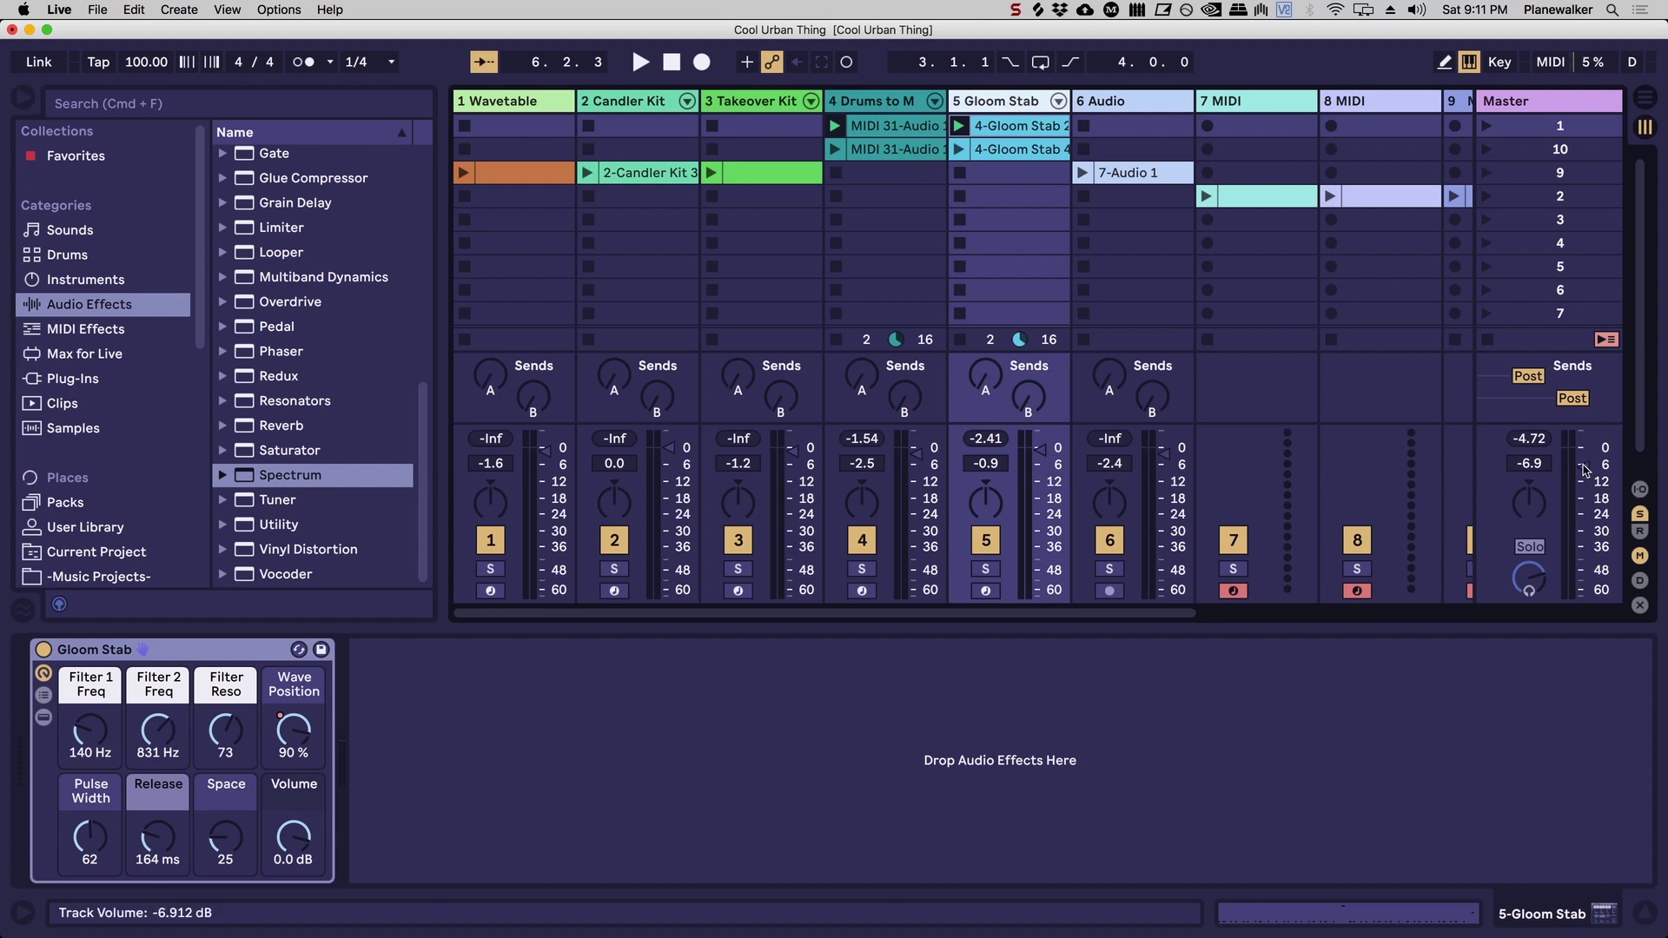
Turn the Master volume down, solo Gloom Stab, and start playback.
{"action": "left_click_drag", "start_coordinate": [1583, 465], "coordinate": [1583, 480]}
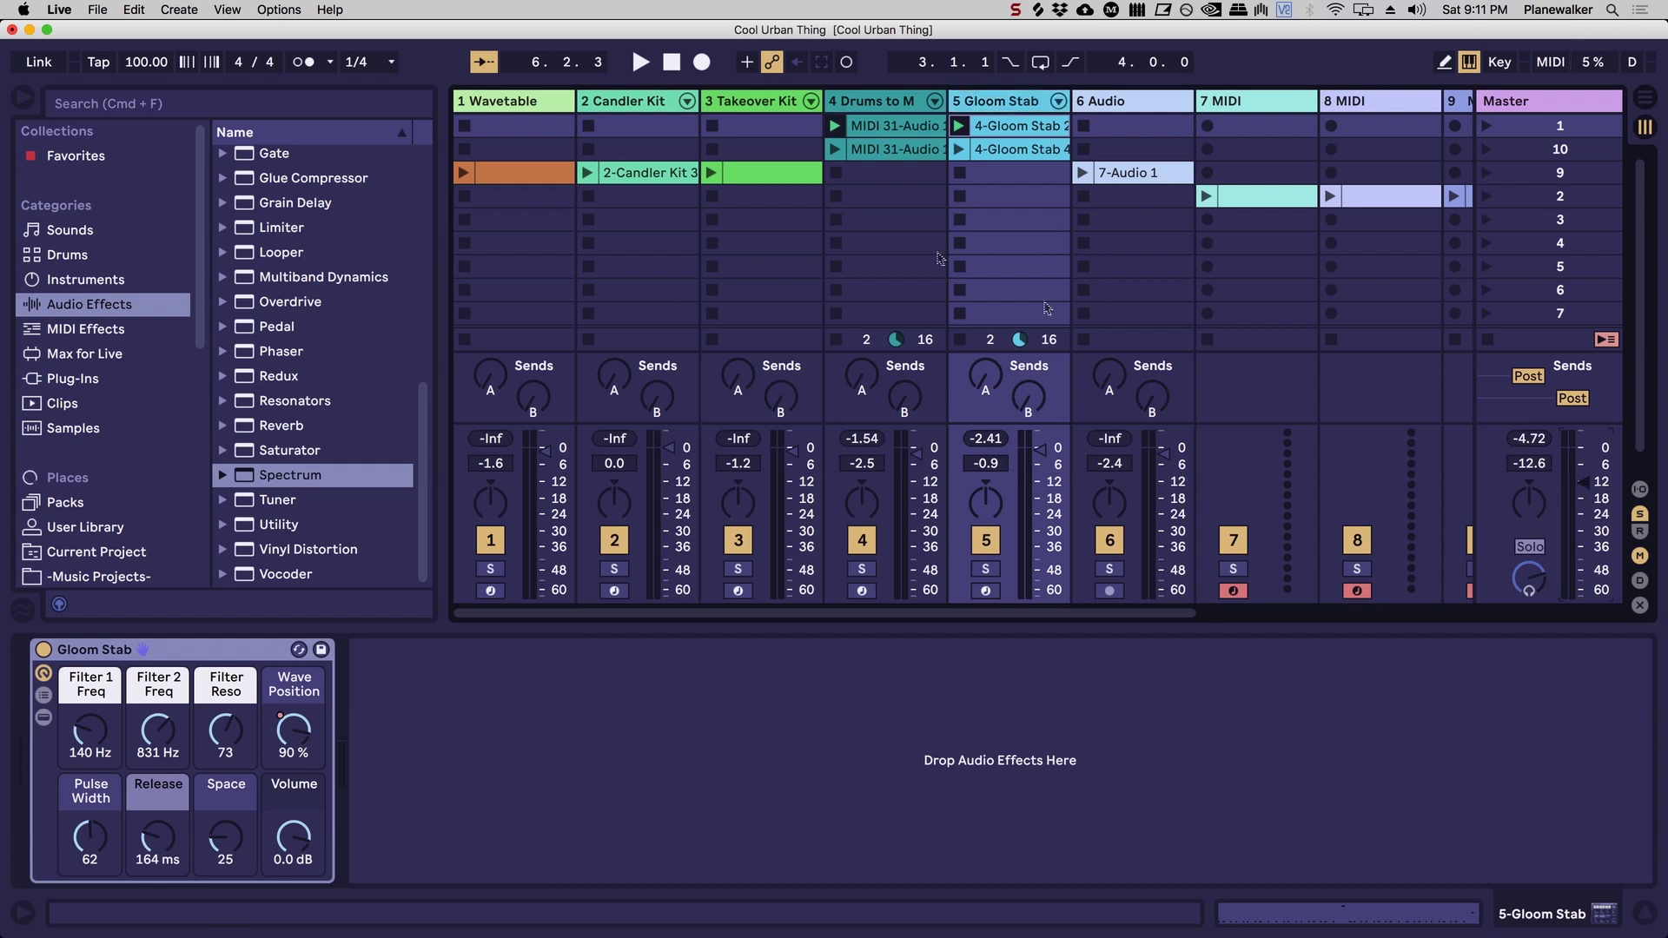
{"action": "left_click", "coordinate": [987, 570]}
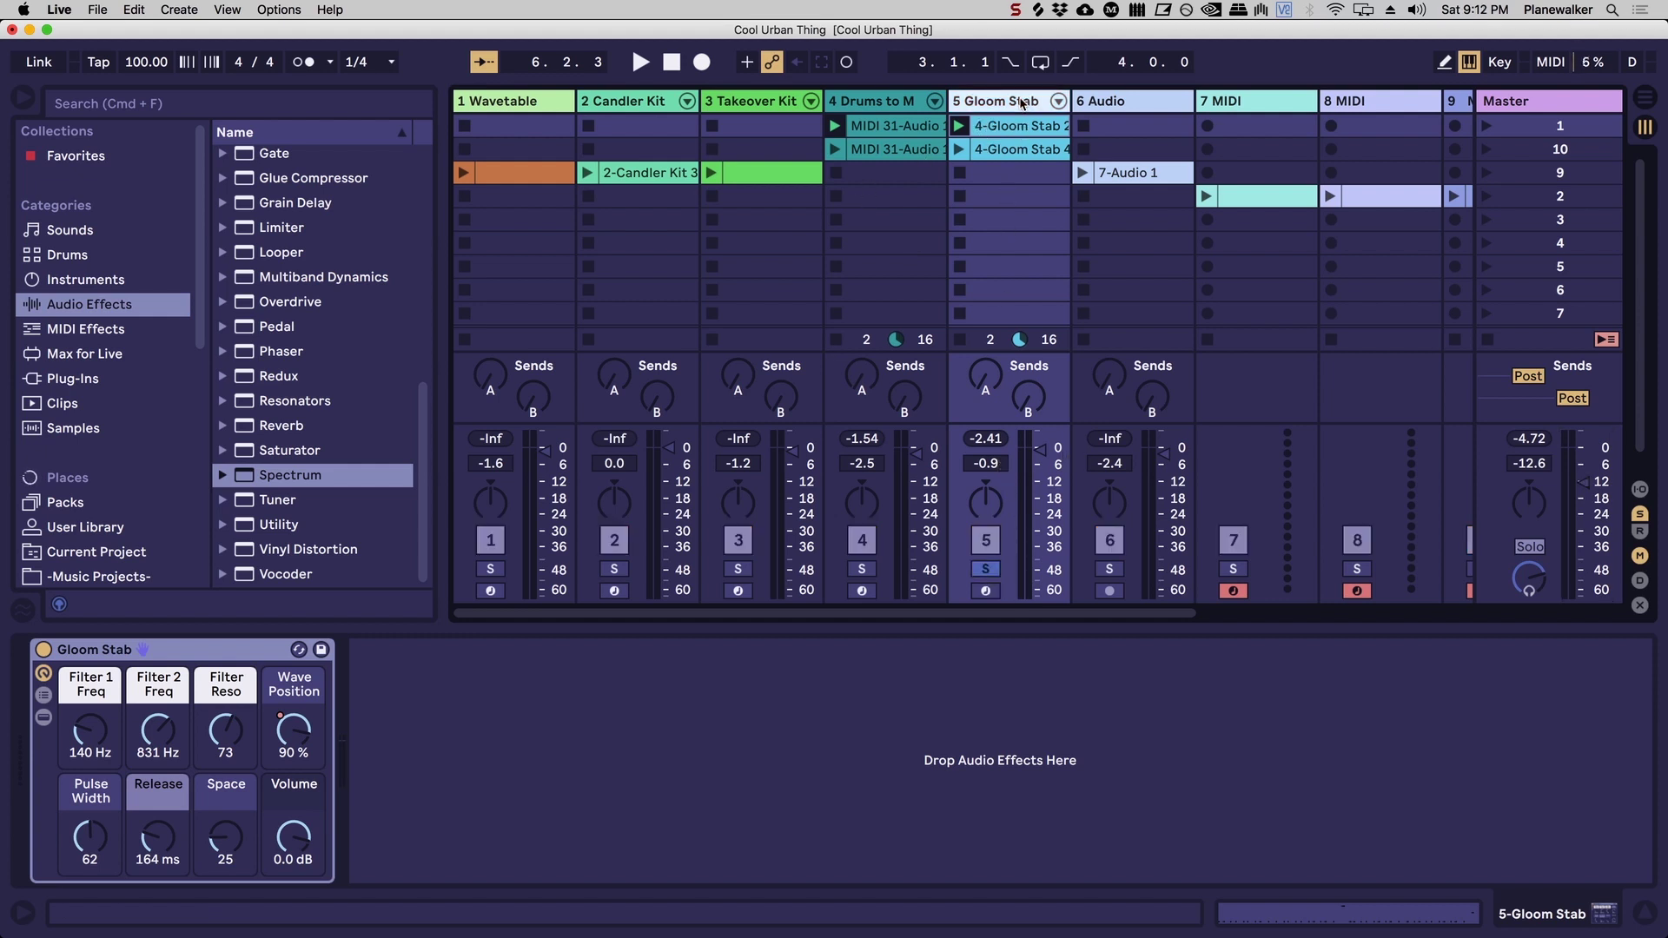
{"action": "key", "text": "space"}
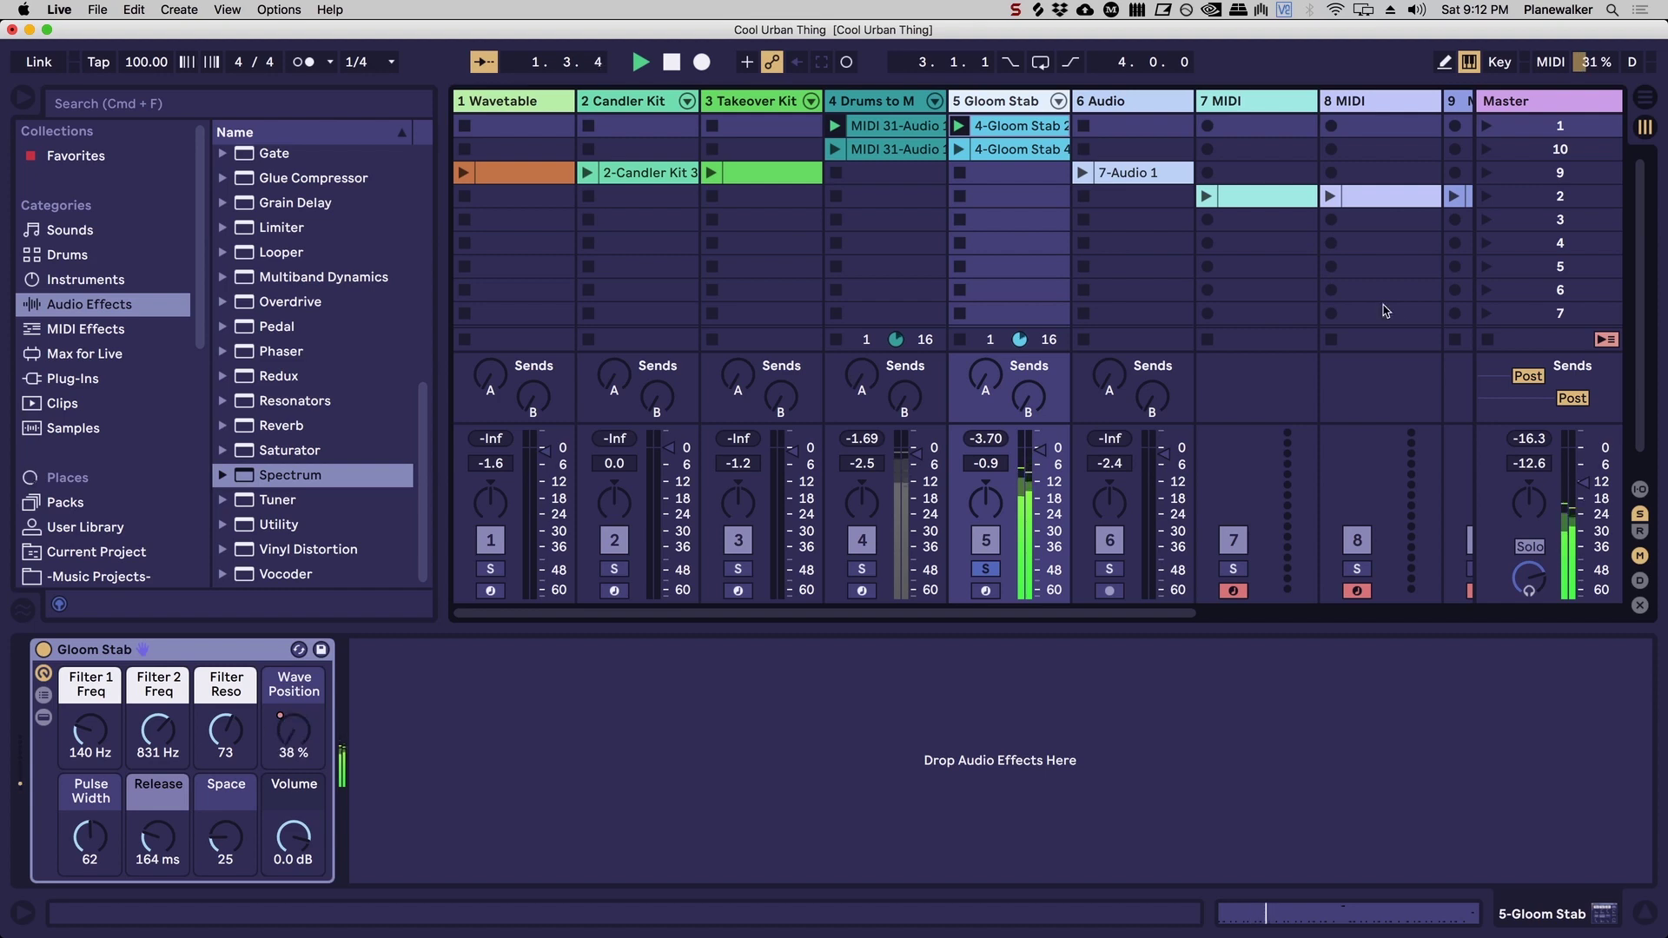
Show the Master Spectrum analyzer and replay the song to watch the stab's frequencies.
{"action": "left_click", "coordinate": [1559, 101]}
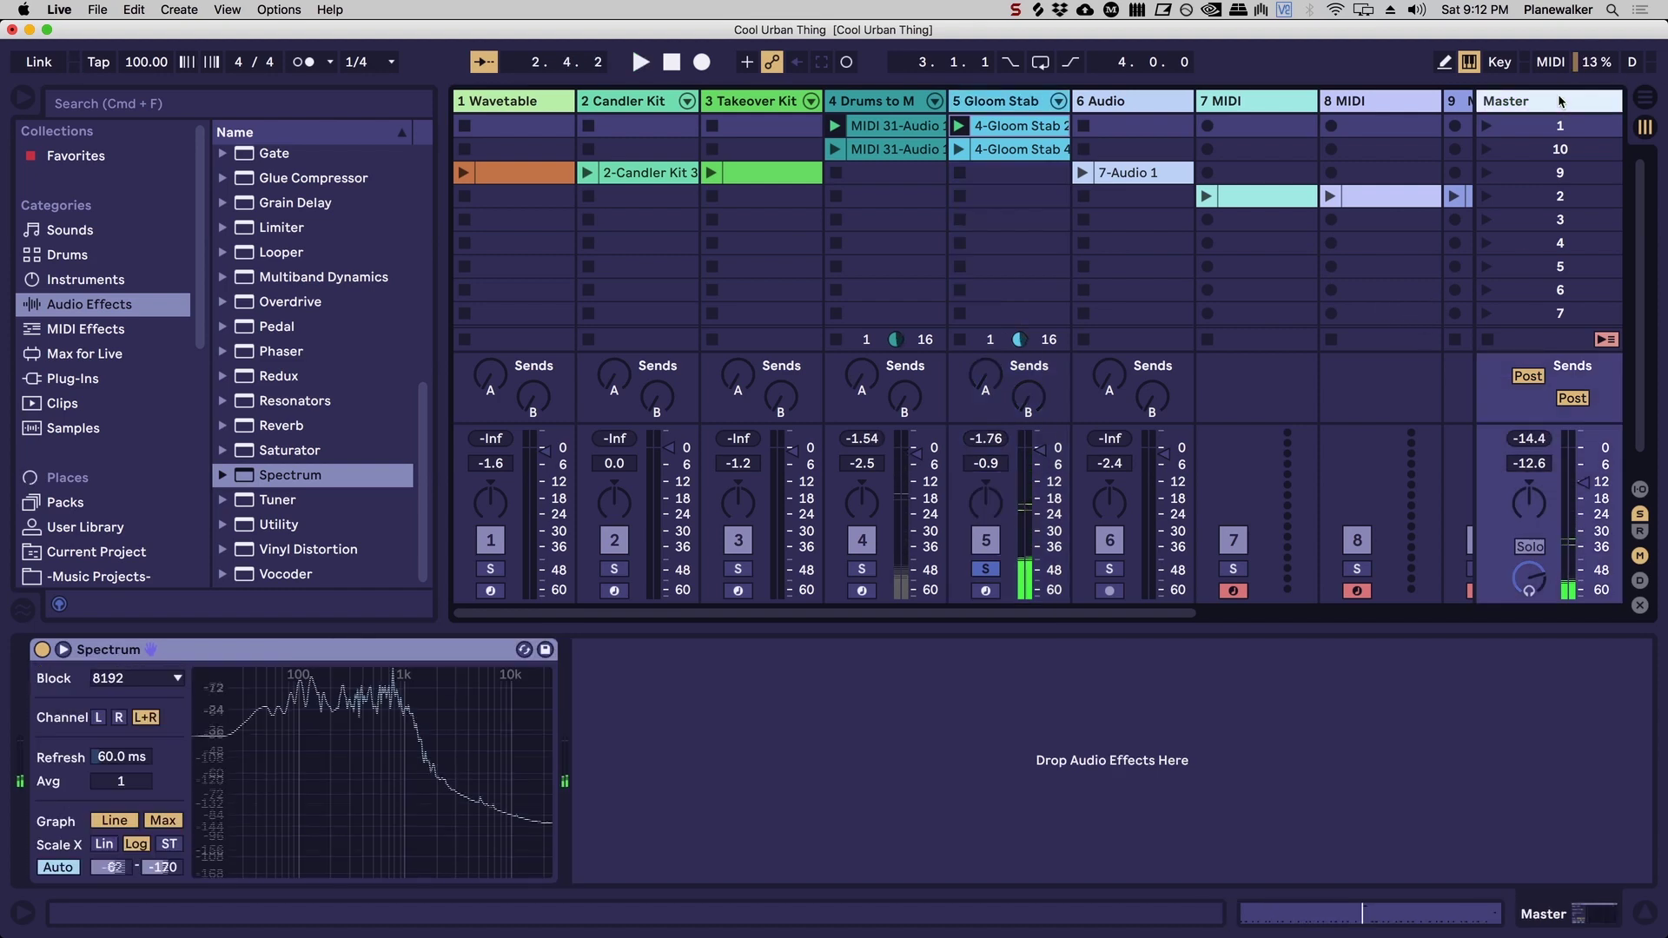
{"action": "left_click", "coordinate": [309, 474]}
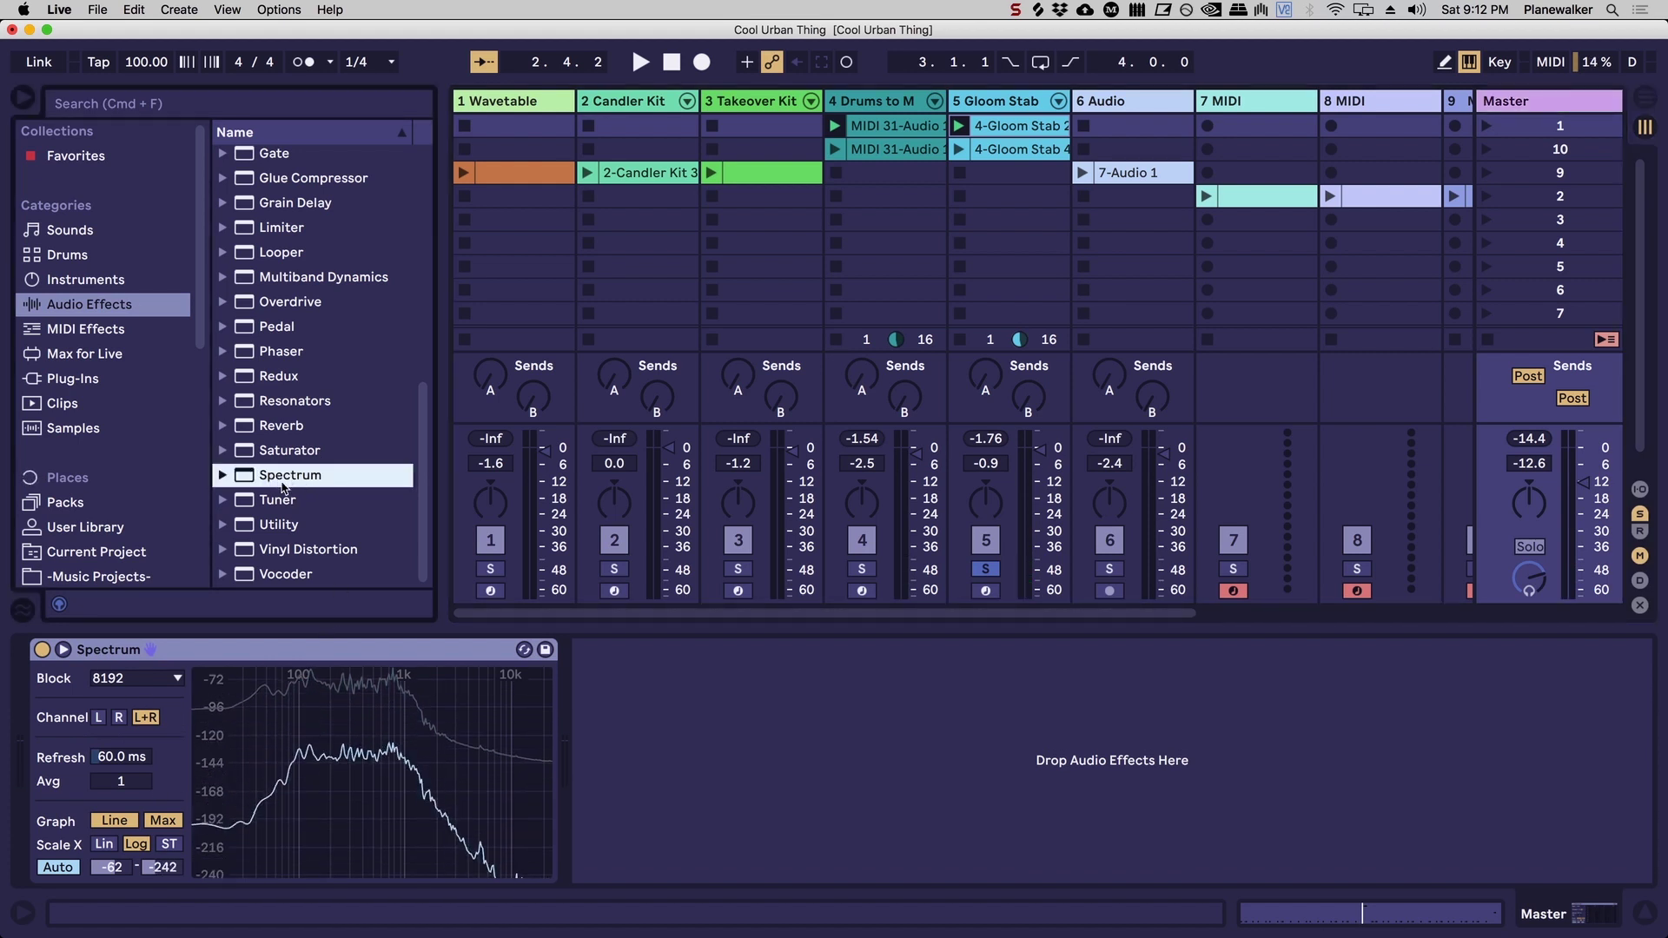
{"action": "key", "text": "space"}
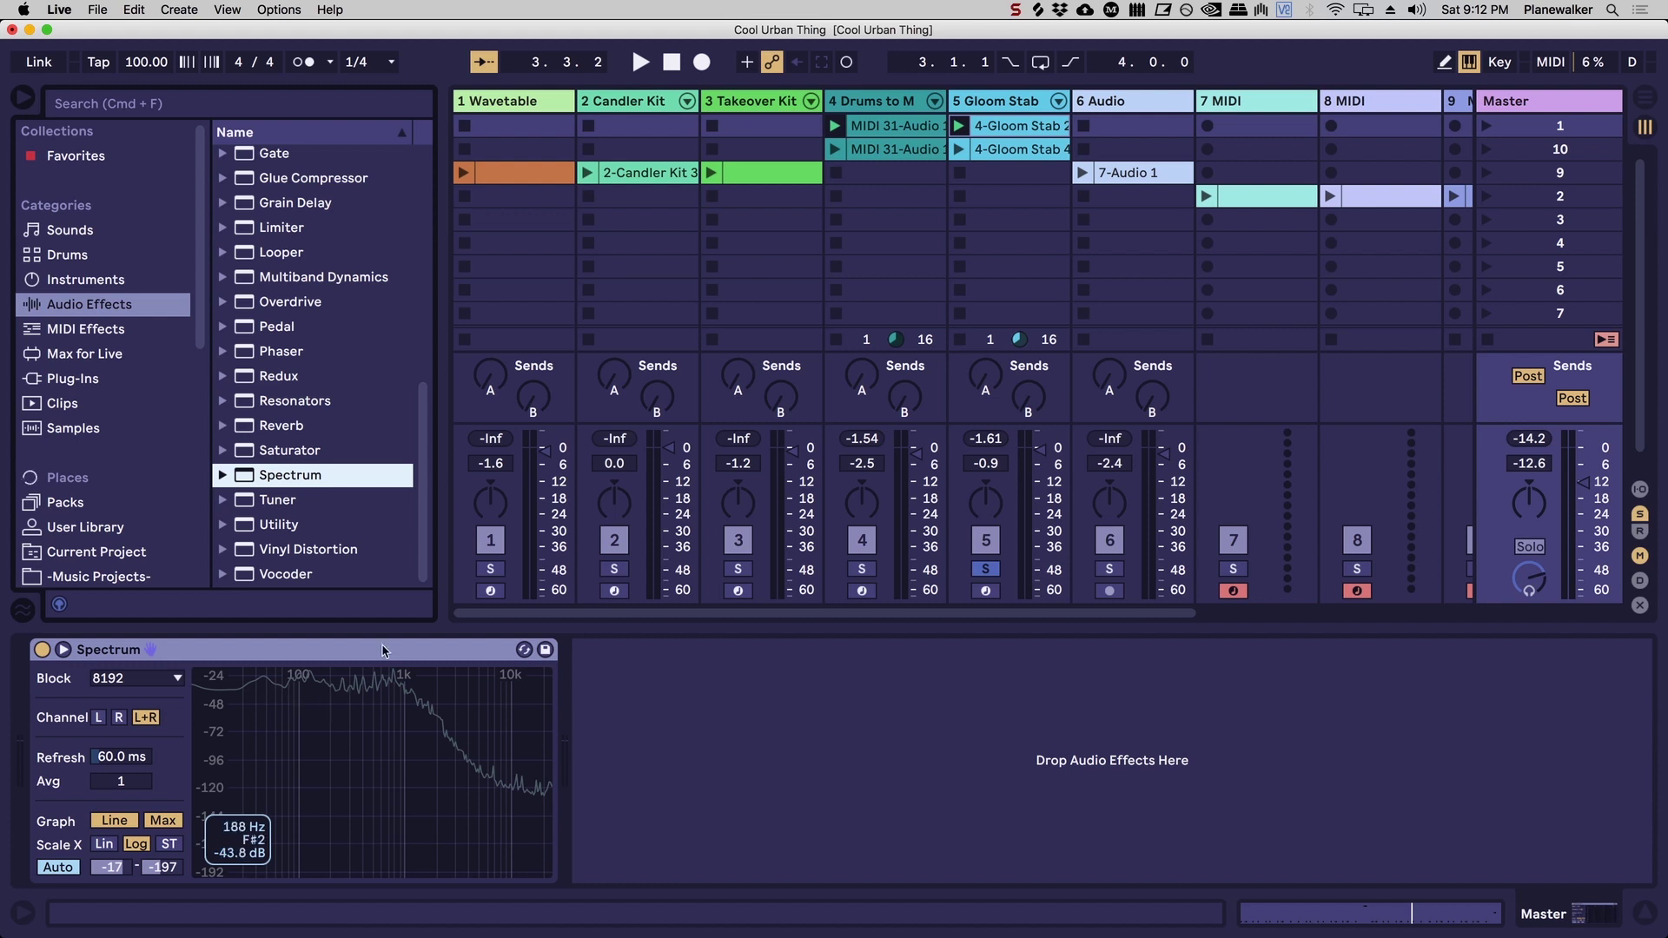
Add an EQ Eight to the Gloom Stab track's device chain.
{"action": "left_click", "coordinate": [1007, 108]}
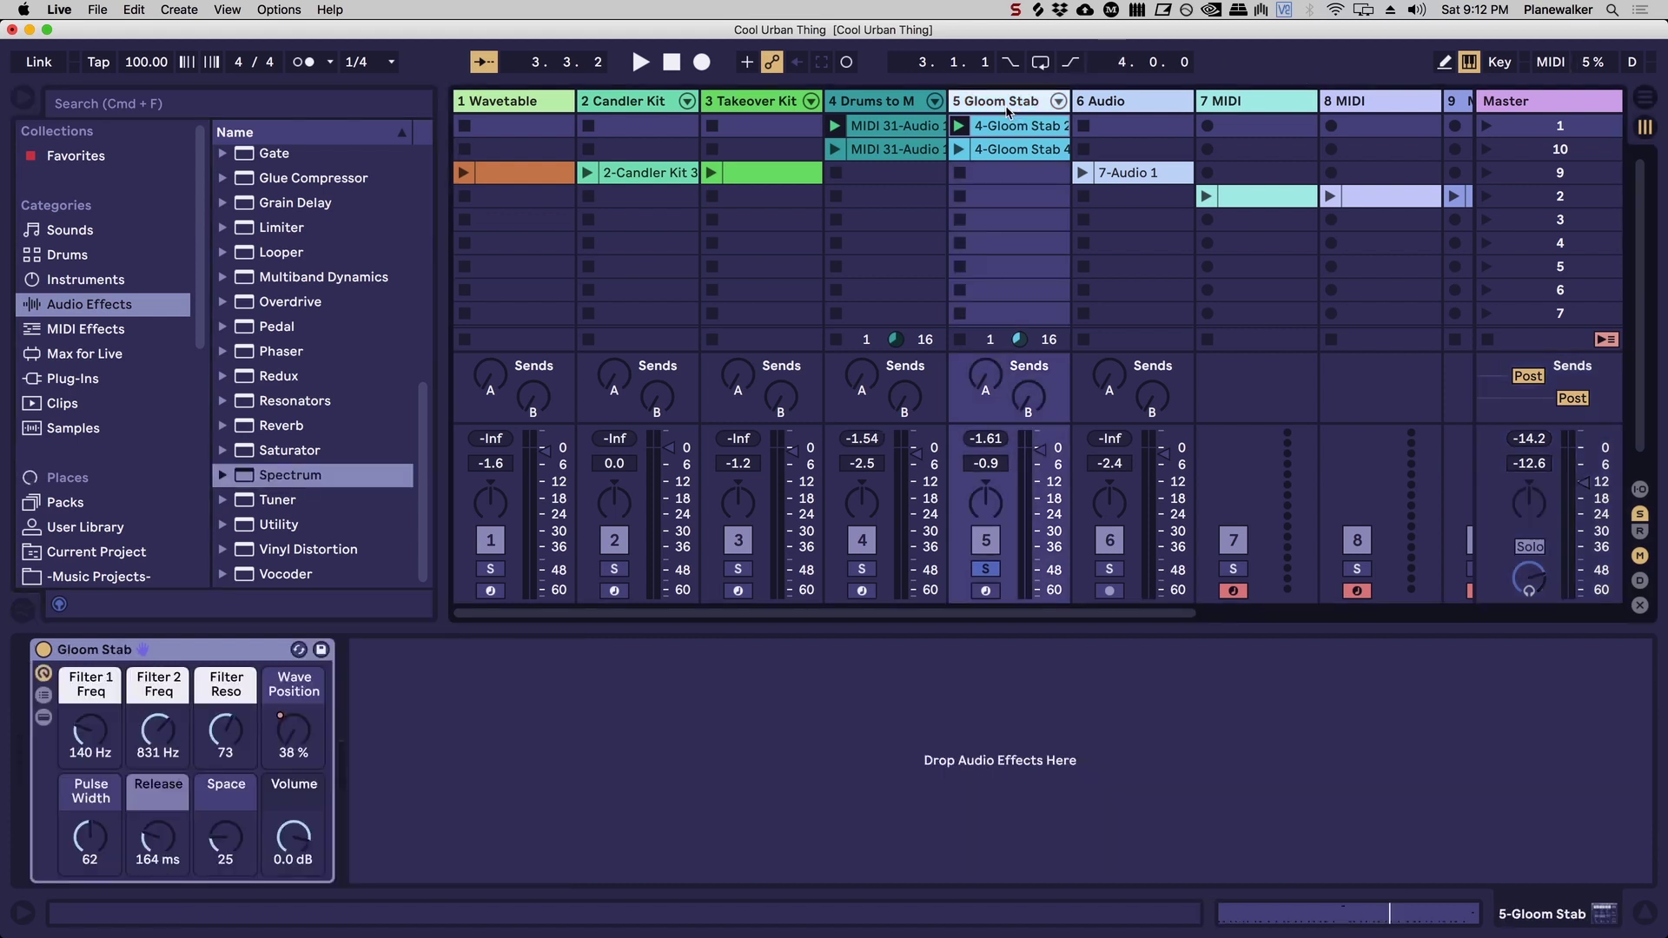
{"action": "scroll", "coordinate": [261, 356], "scroll_direction": "up", "scroll_amount": 5}
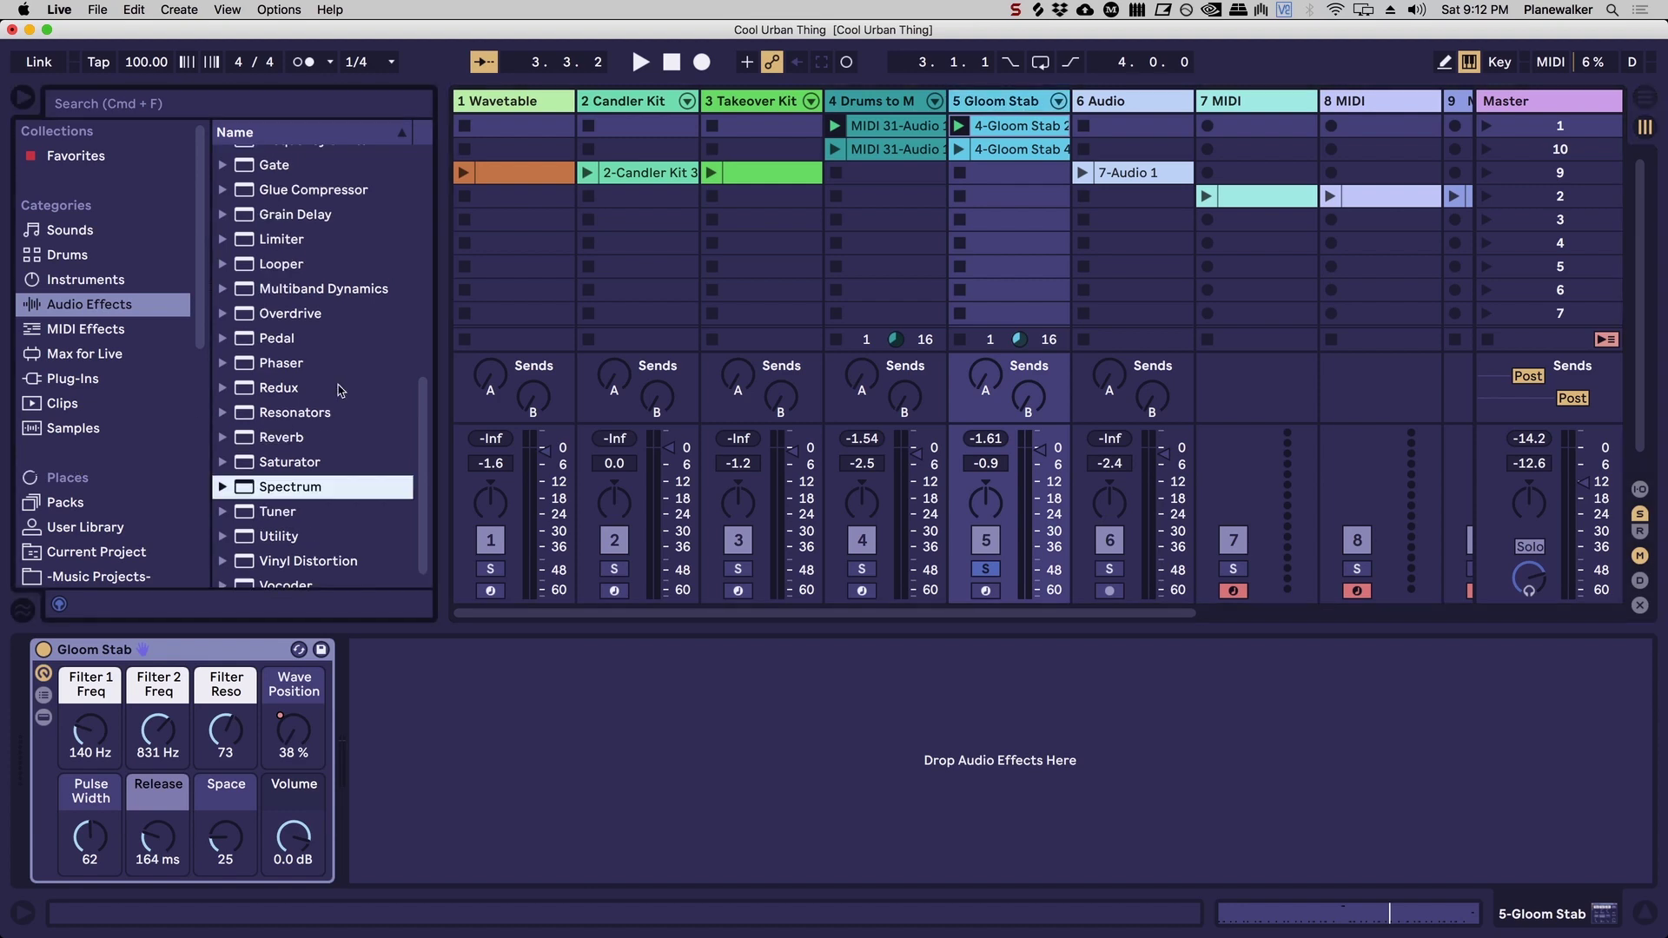
{"action": "scroll", "coordinate": [337, 364], "scroll_direction": "up", "scroll_amount": 3}
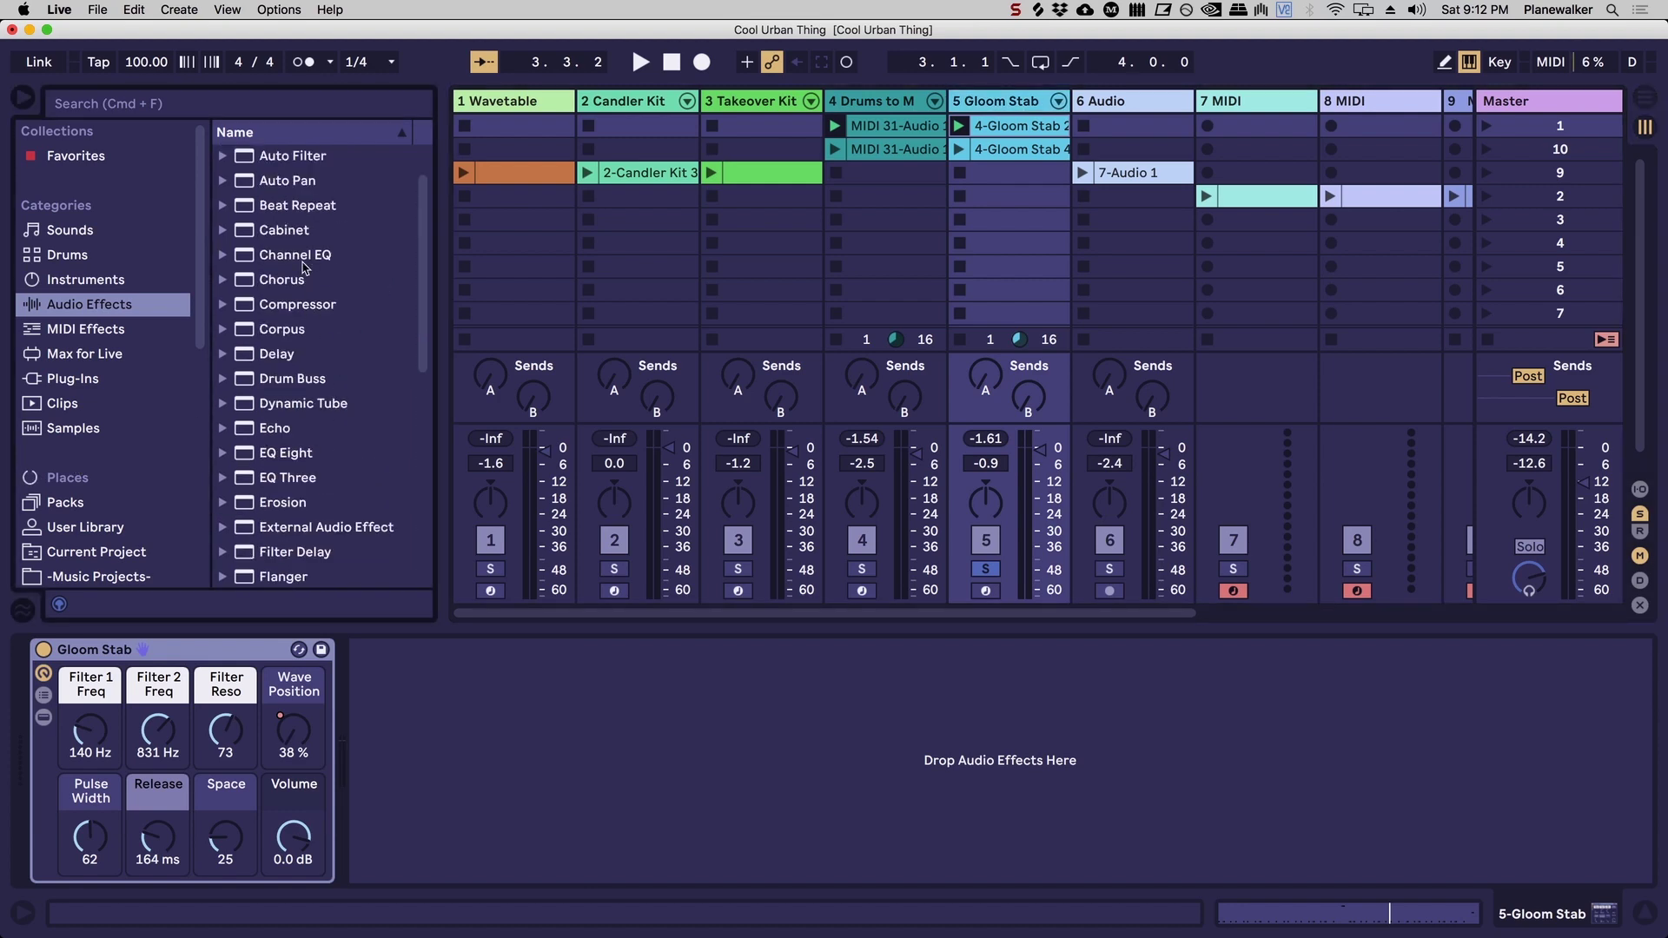
{"action": "left_click", "coordinate": [282, 455]}
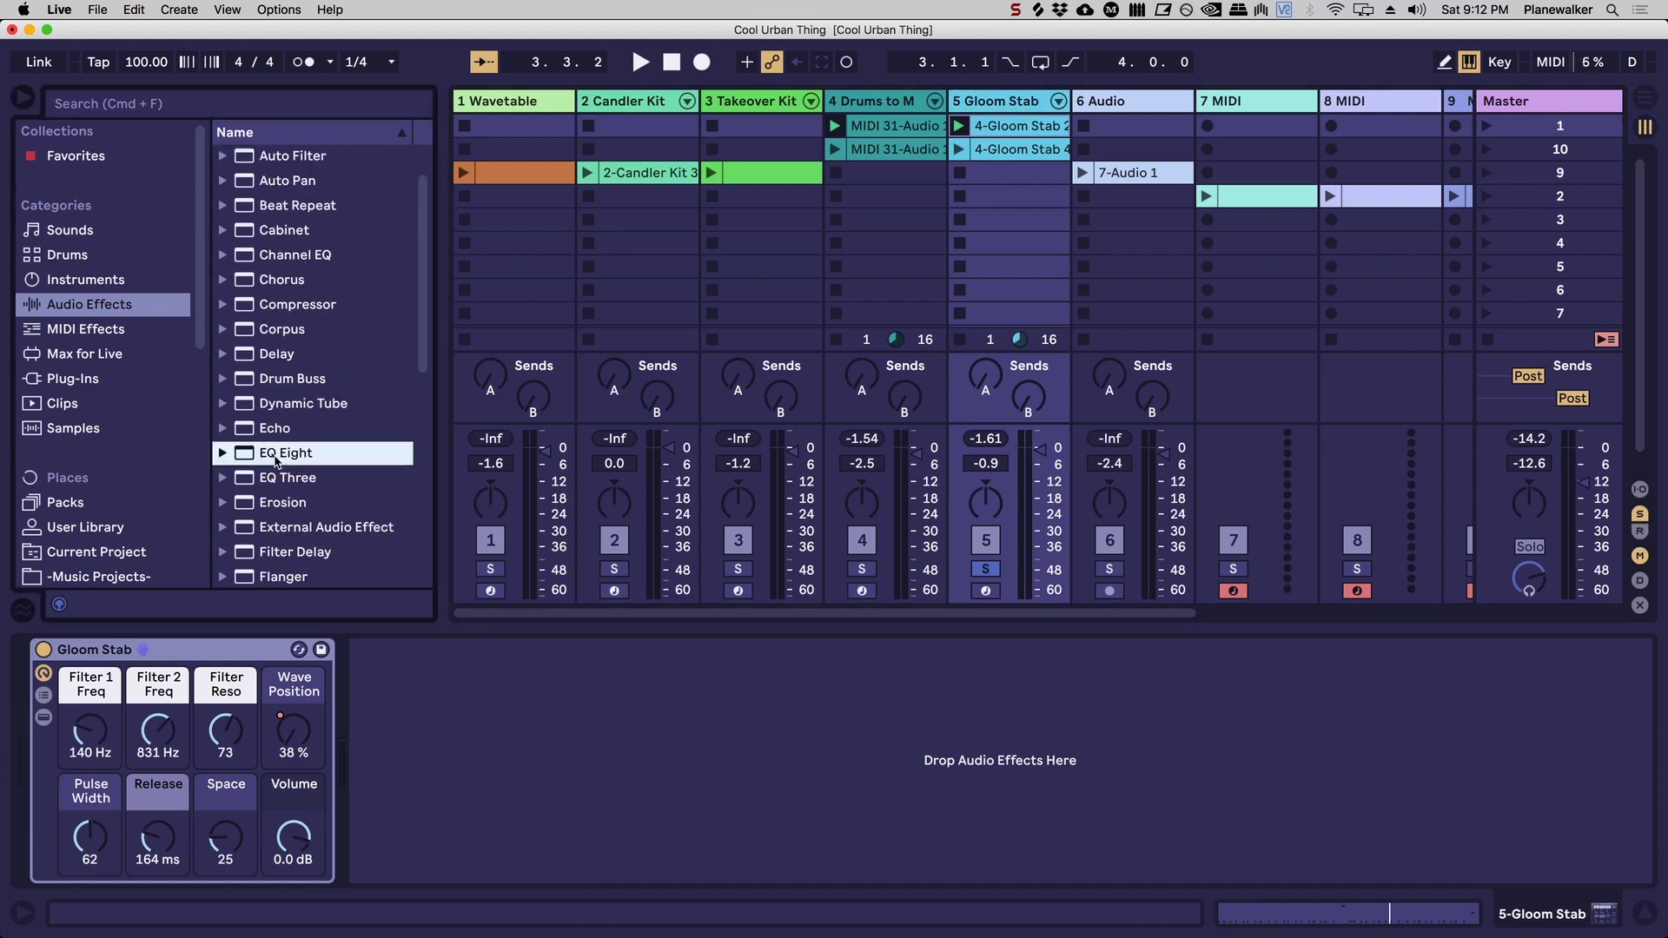
{"action": "left_click_drag", "start_coordinate": [274, 460], "coordinate": [537, 740]}
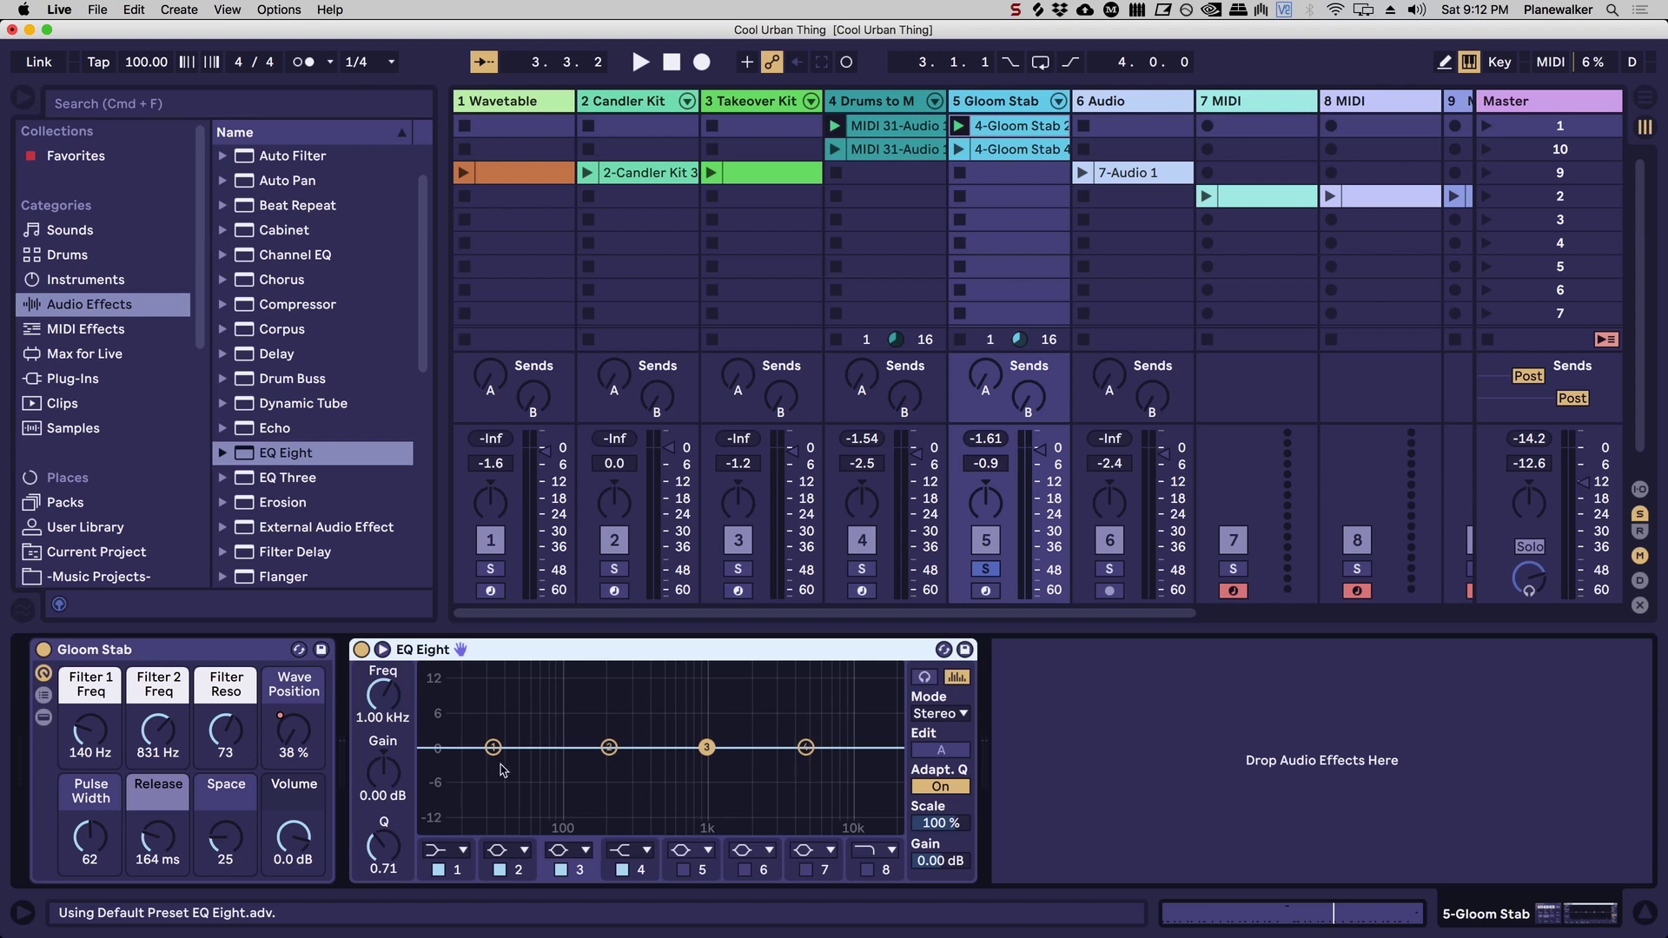
Make band 1 a 48 dB low-cut at 199 Hz and play the song.
{"action": "left_click", "coordinate": [493, 747]}
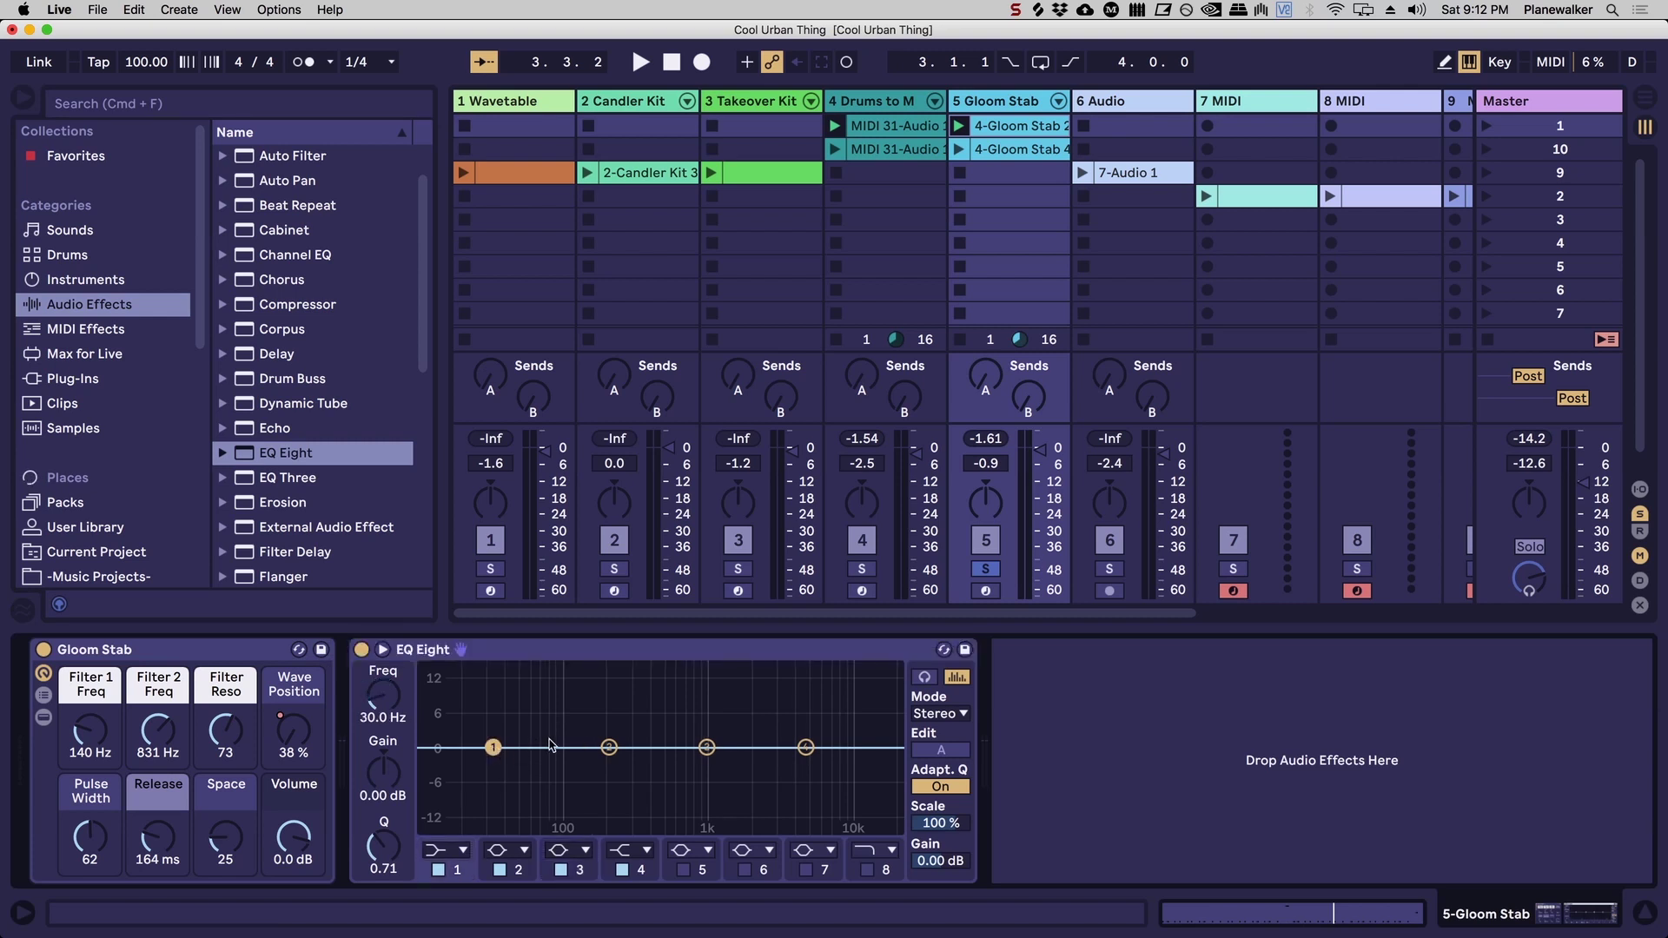
{"action": "left_click", "coordinate": [463, 850]}
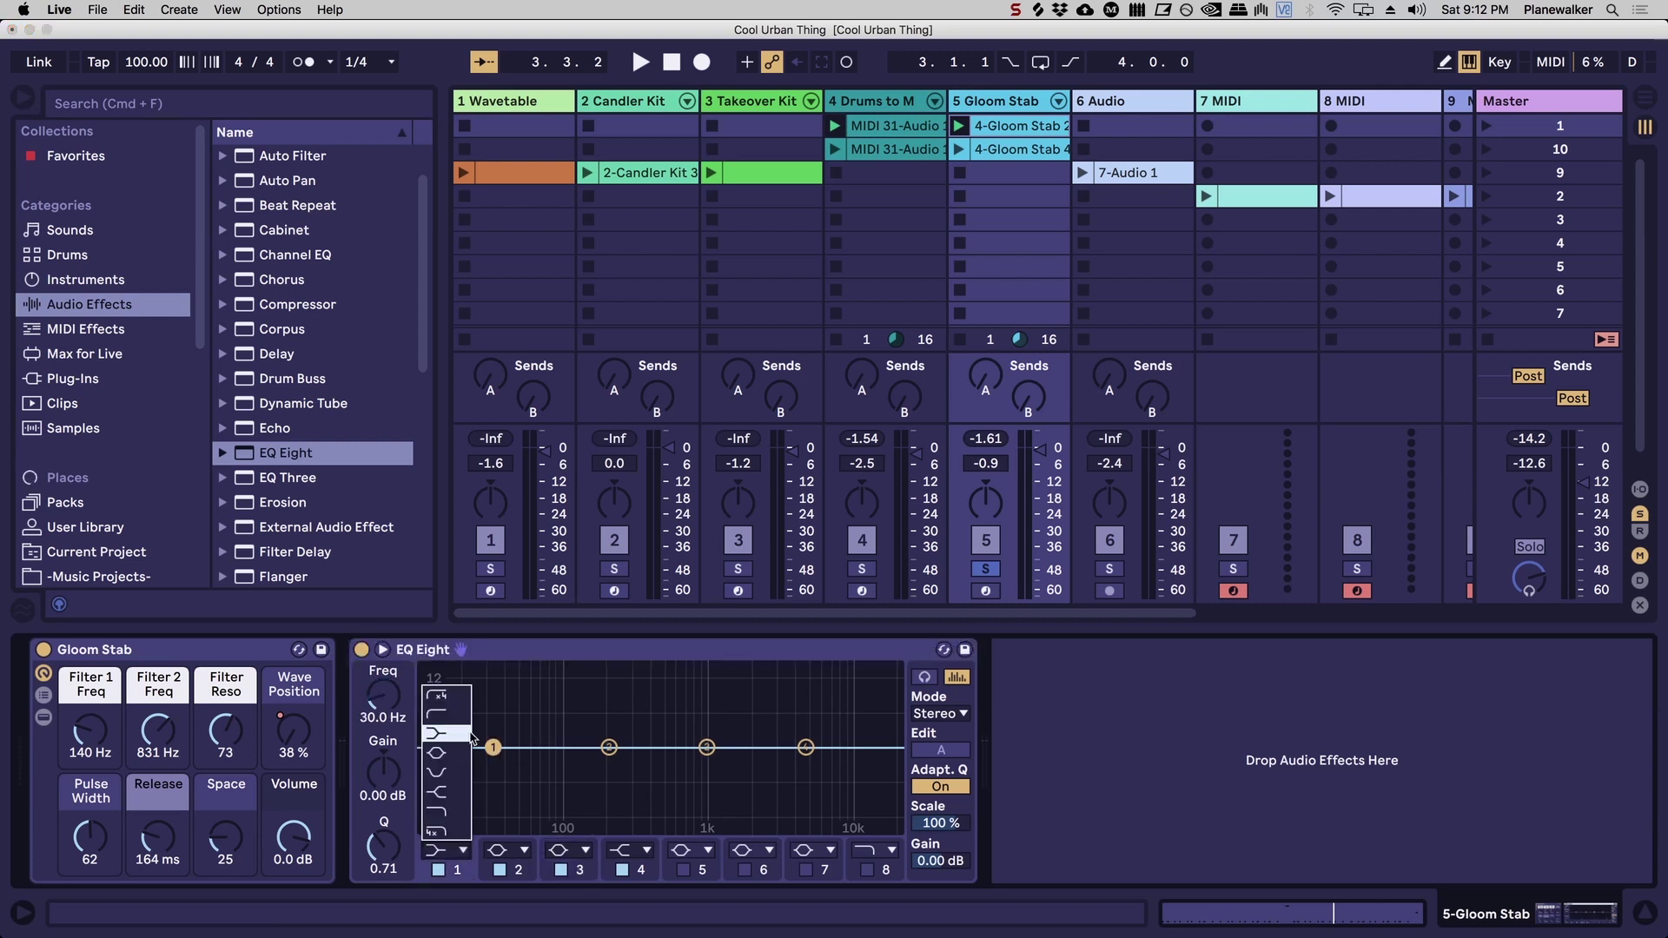
{"action": "left_click", "coordinate": [448, 702]}
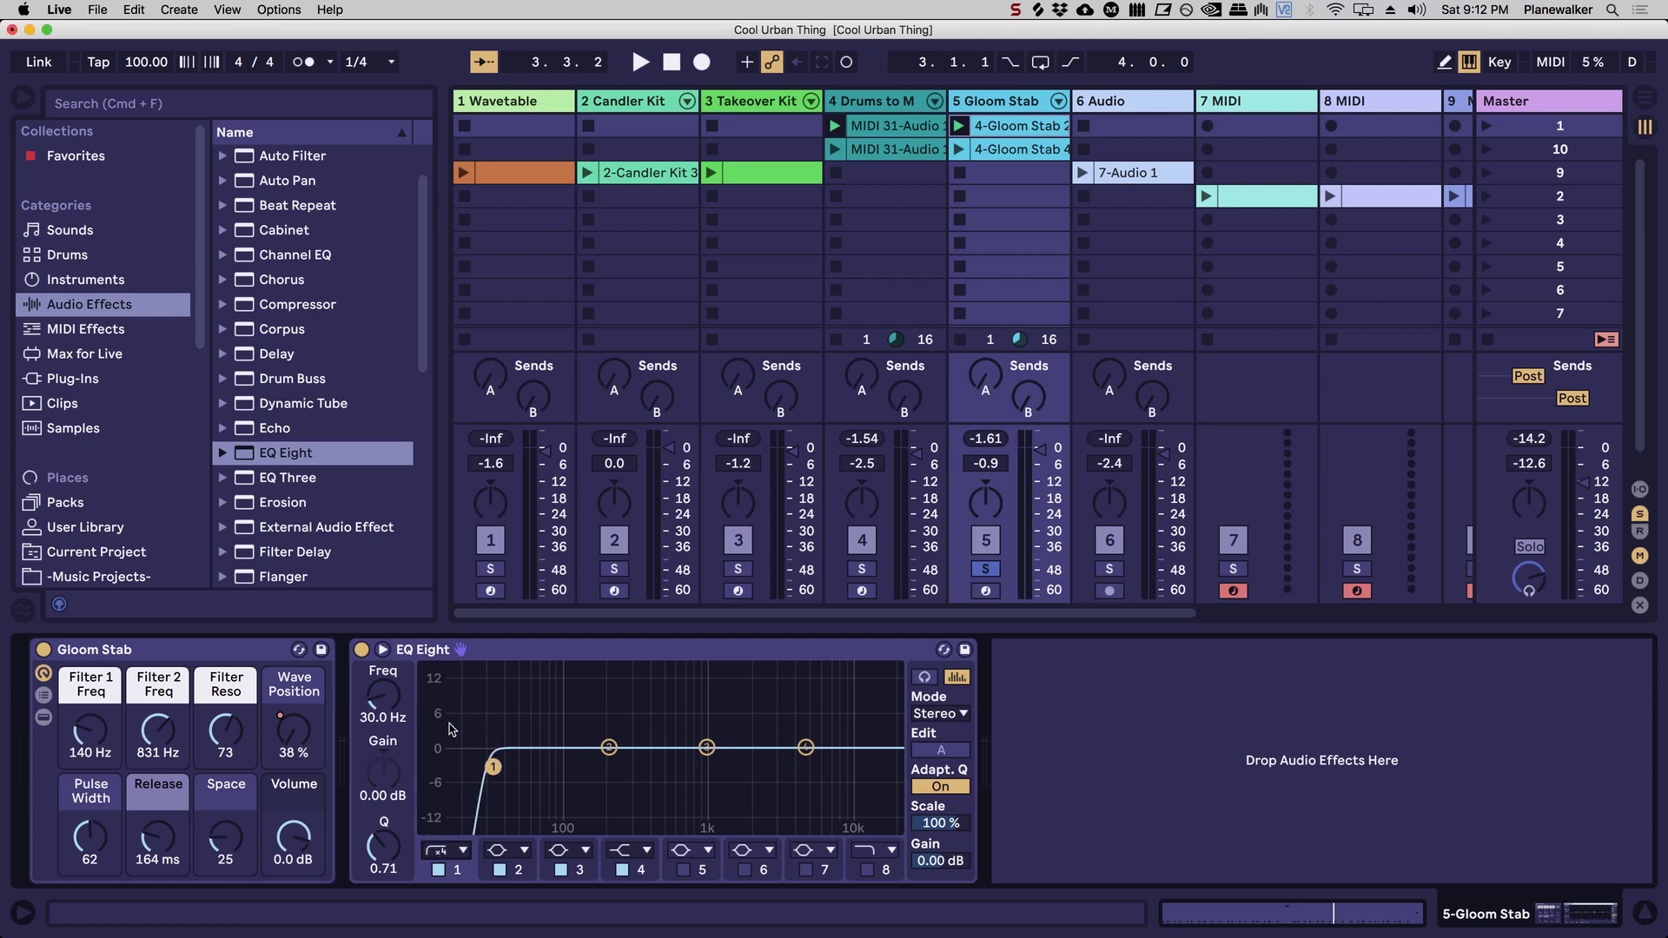
{"action": "left_click", "coordinate": [463, 851]}
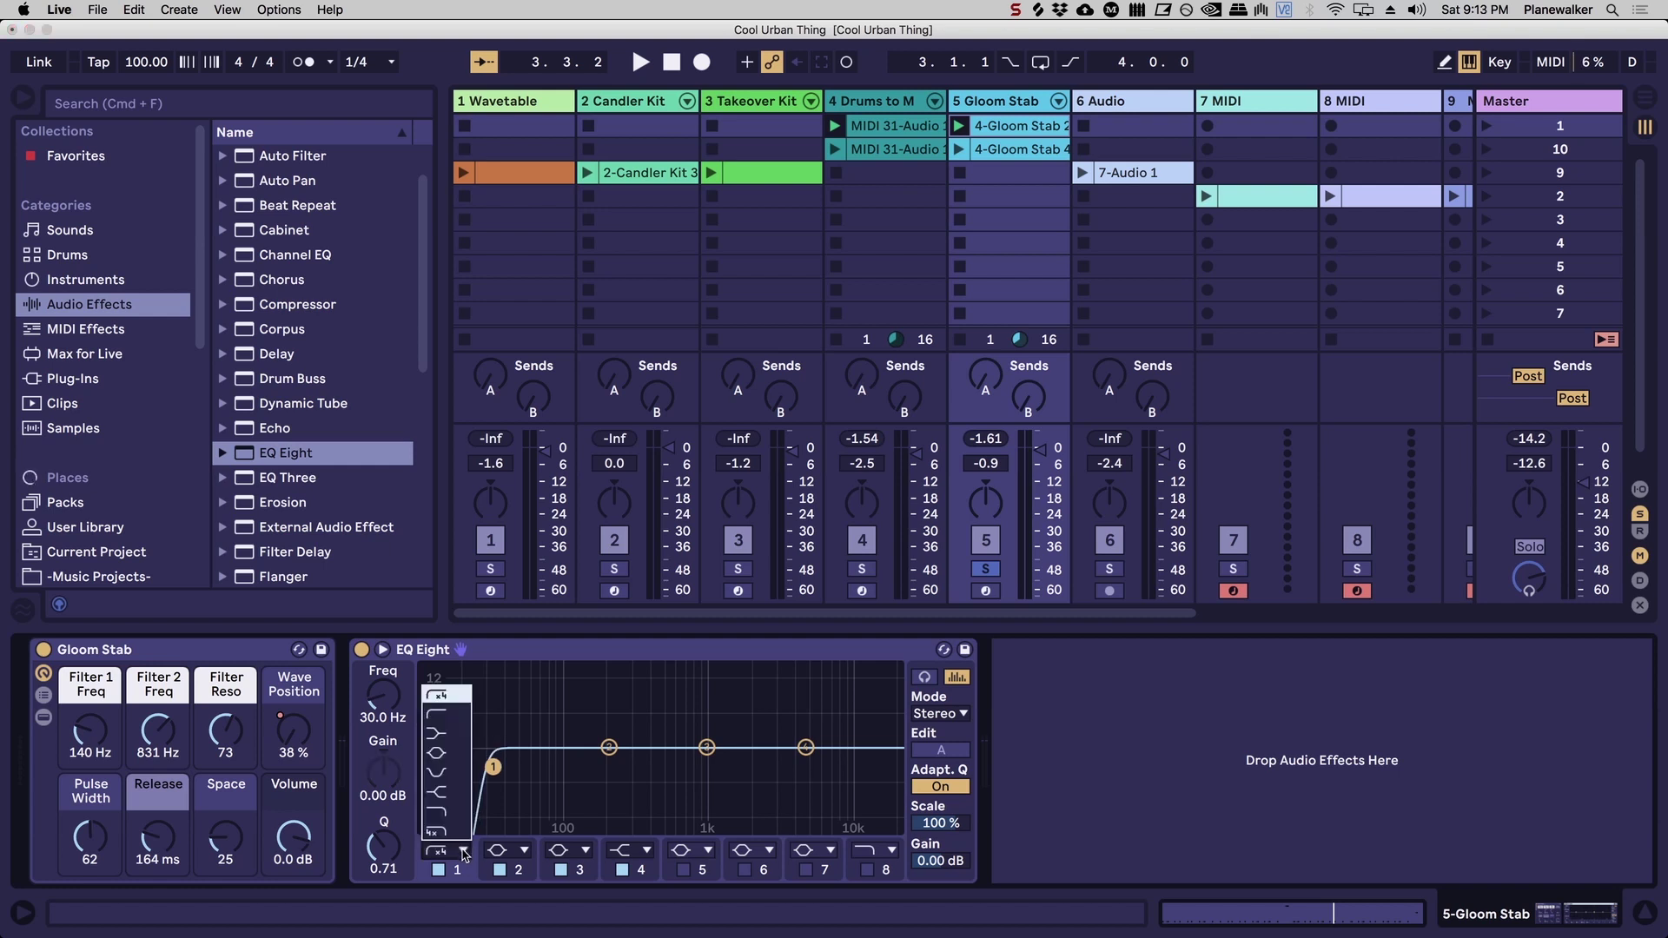
{"action": "left_click", "coordinate": [451, 717]}
{"action": "left_click", "coordinate": [463, 851]}
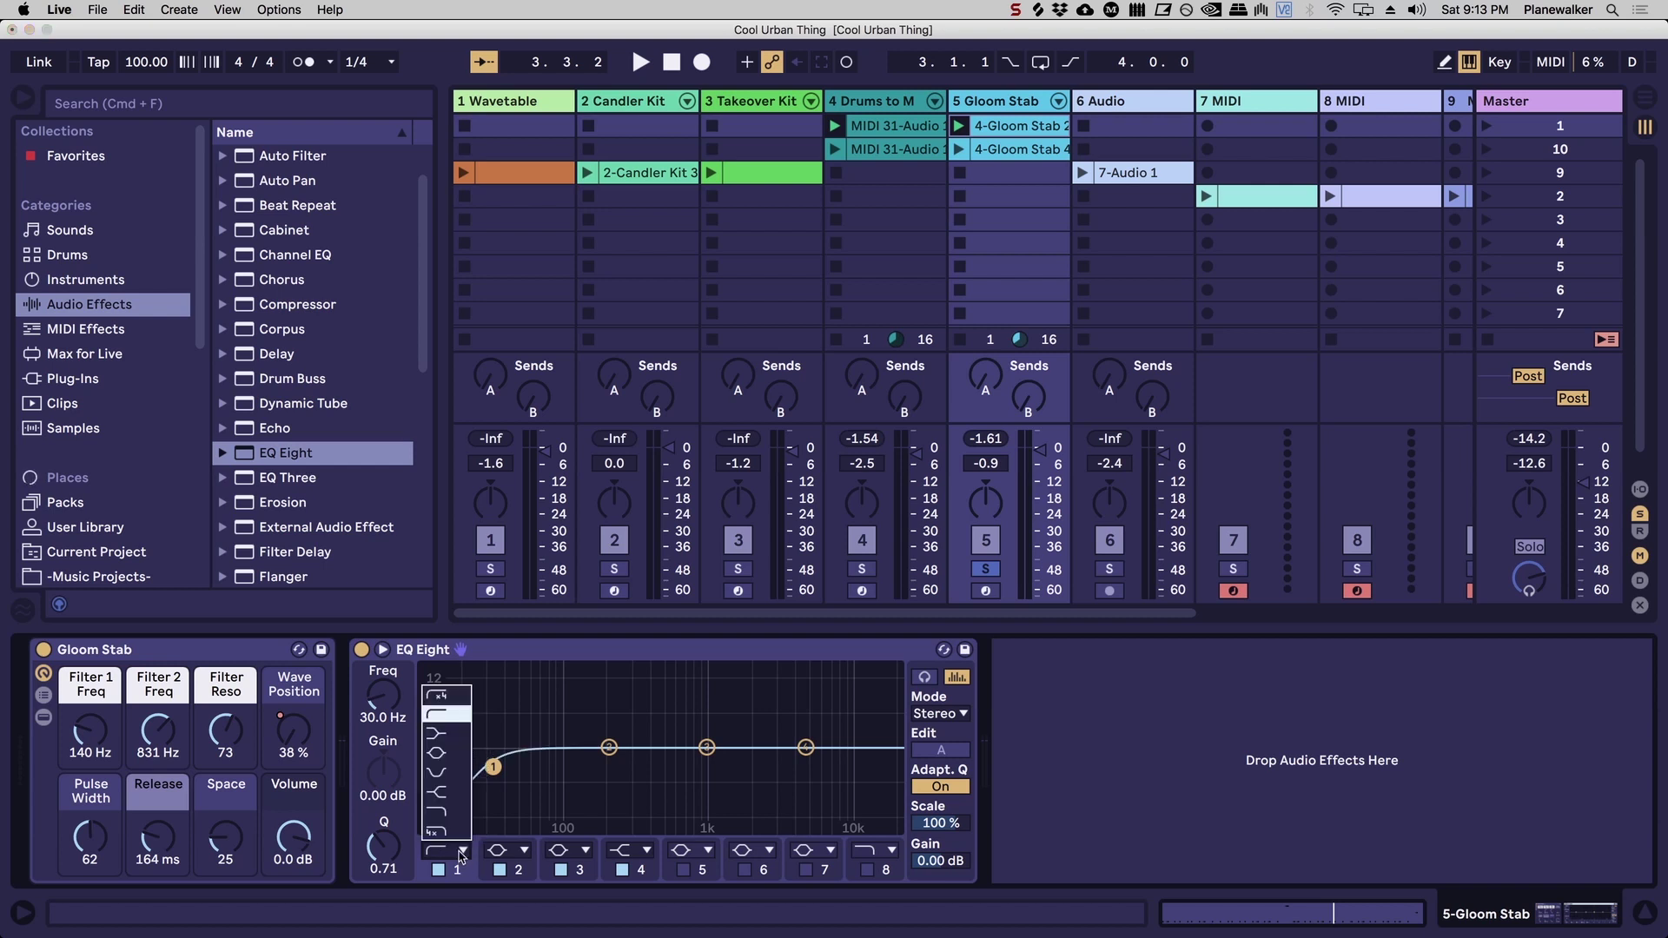
{"action": "left_click", "coordinate": [442, 697]}
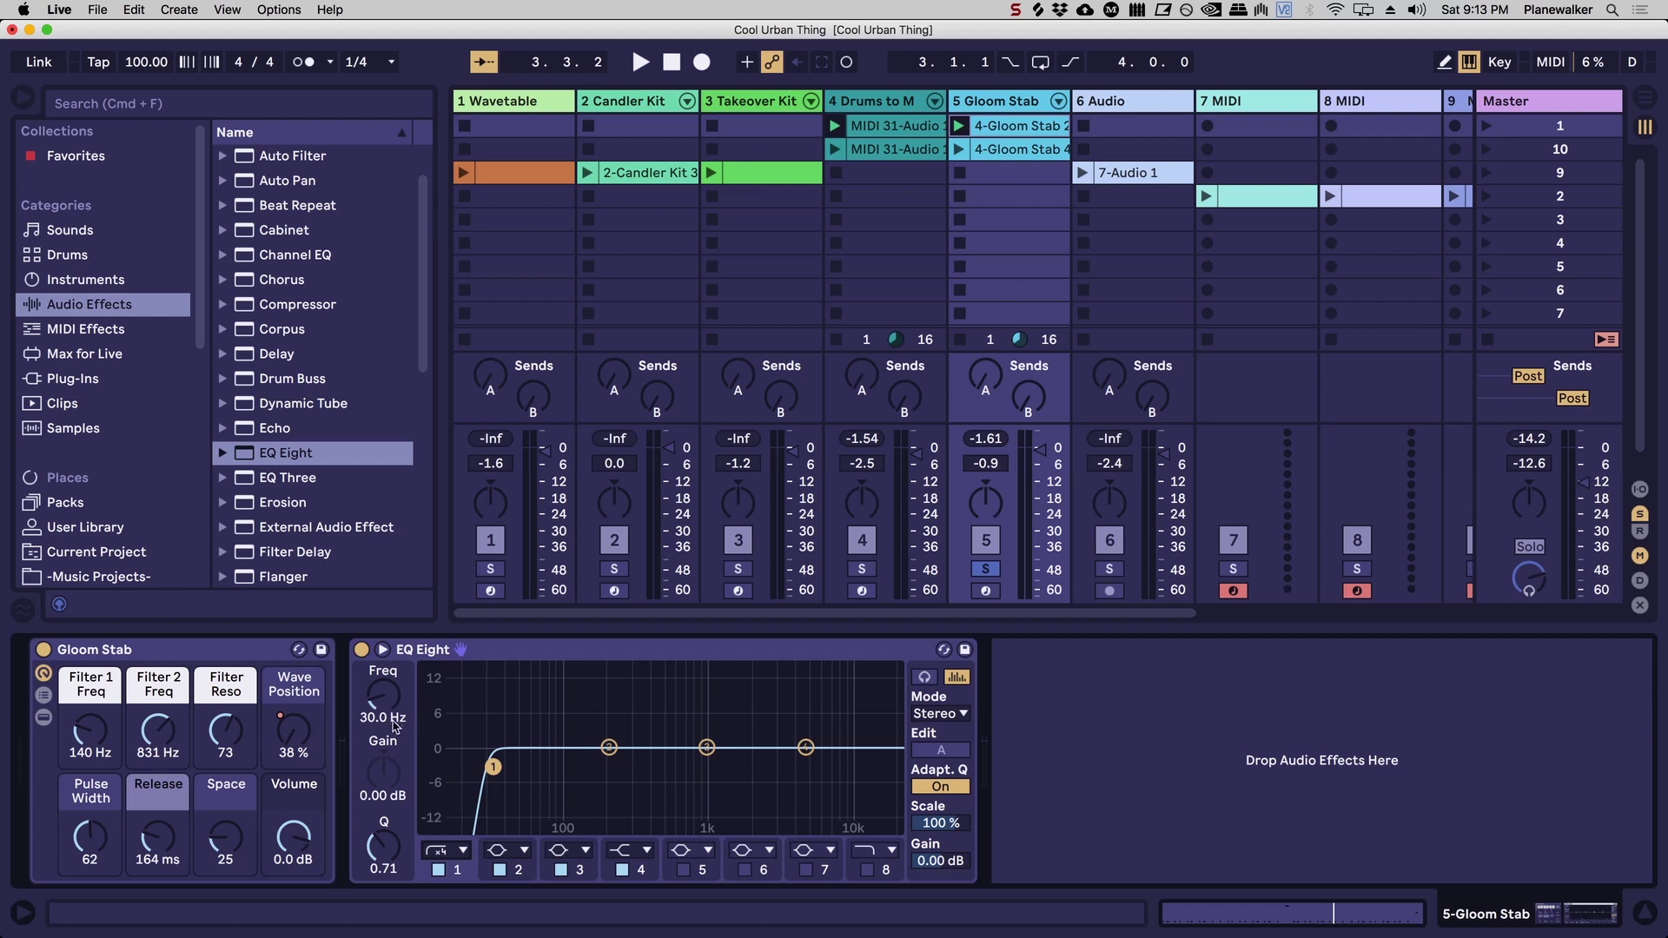
{"action": "left_click_drag", "start_coordinate": [378, 702], "coordinate": [378, 642]}
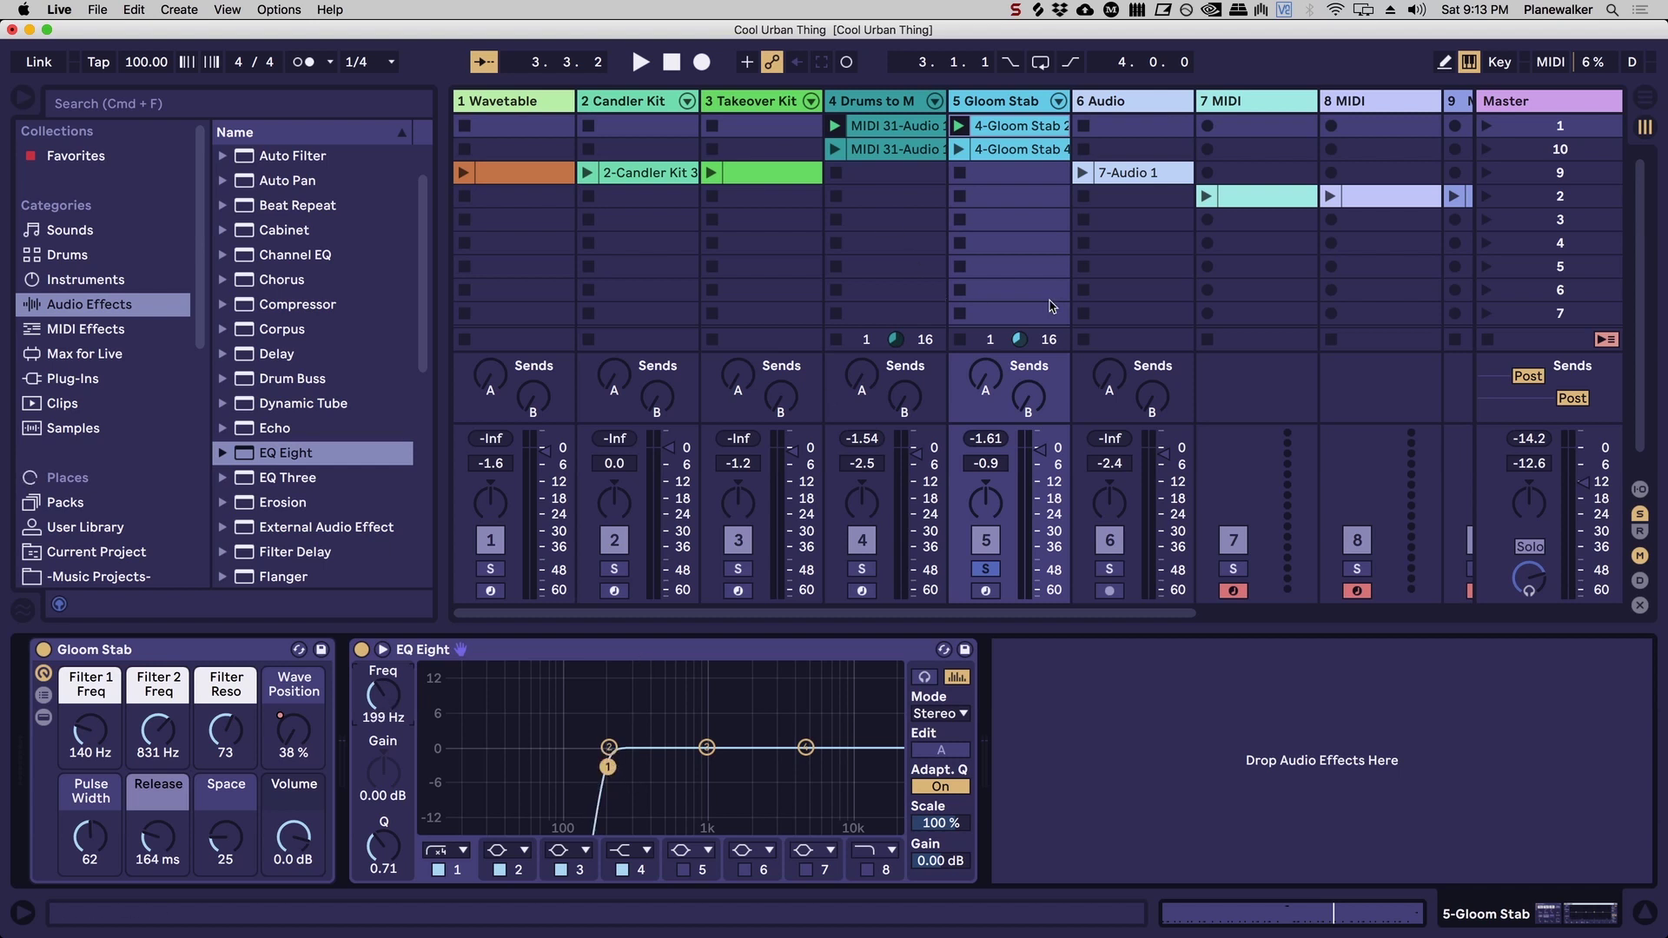
{"action": "key", "text": "space"}
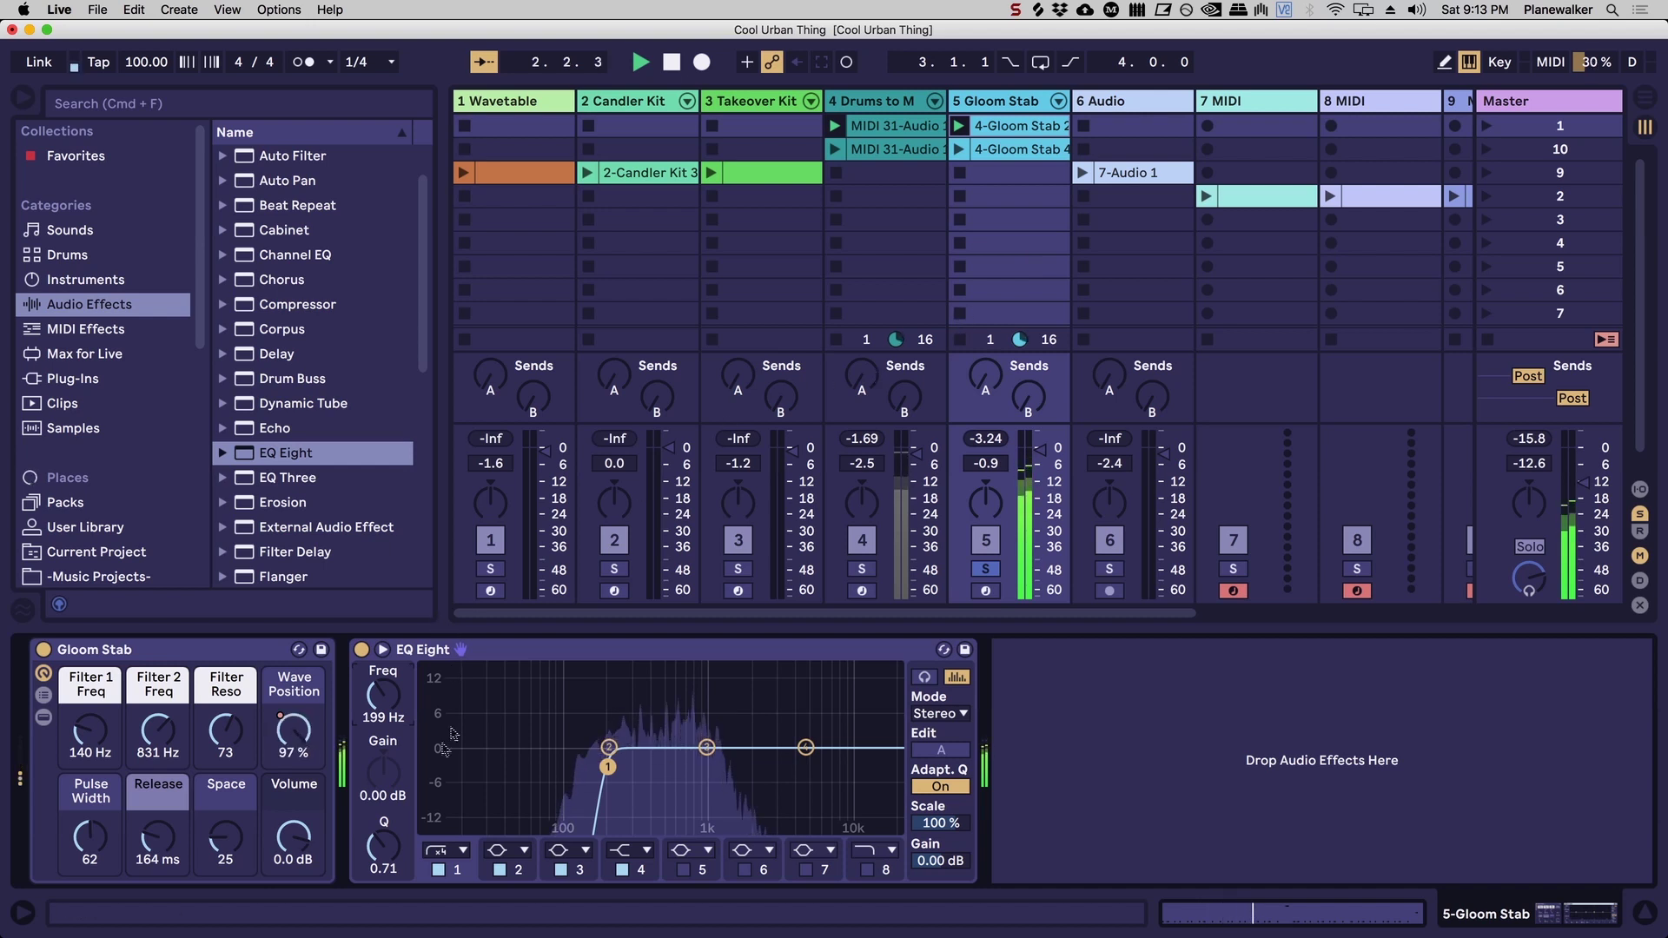
Switch band 1 back to the steep 48 dB low cut and restart playback.
{"action": "left_click", "coordinate": [458, 843]}
{"action": "left_click", "coordinate": [451, 719]}
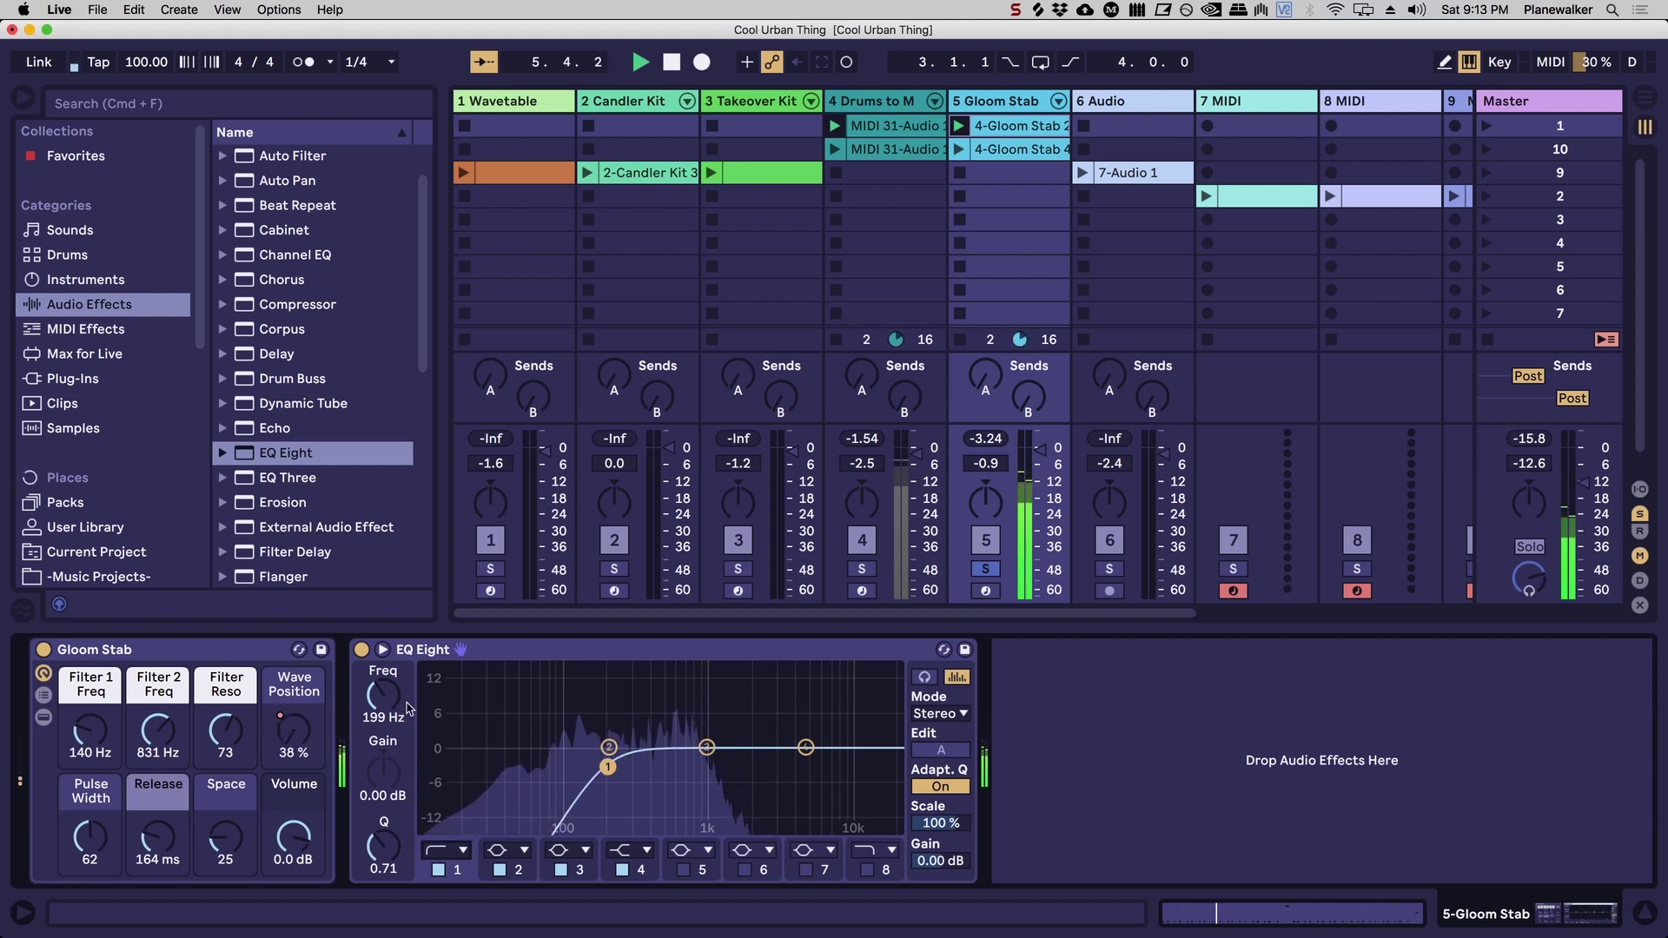
{"action": "left_click", "coordinate": [458, 849]}
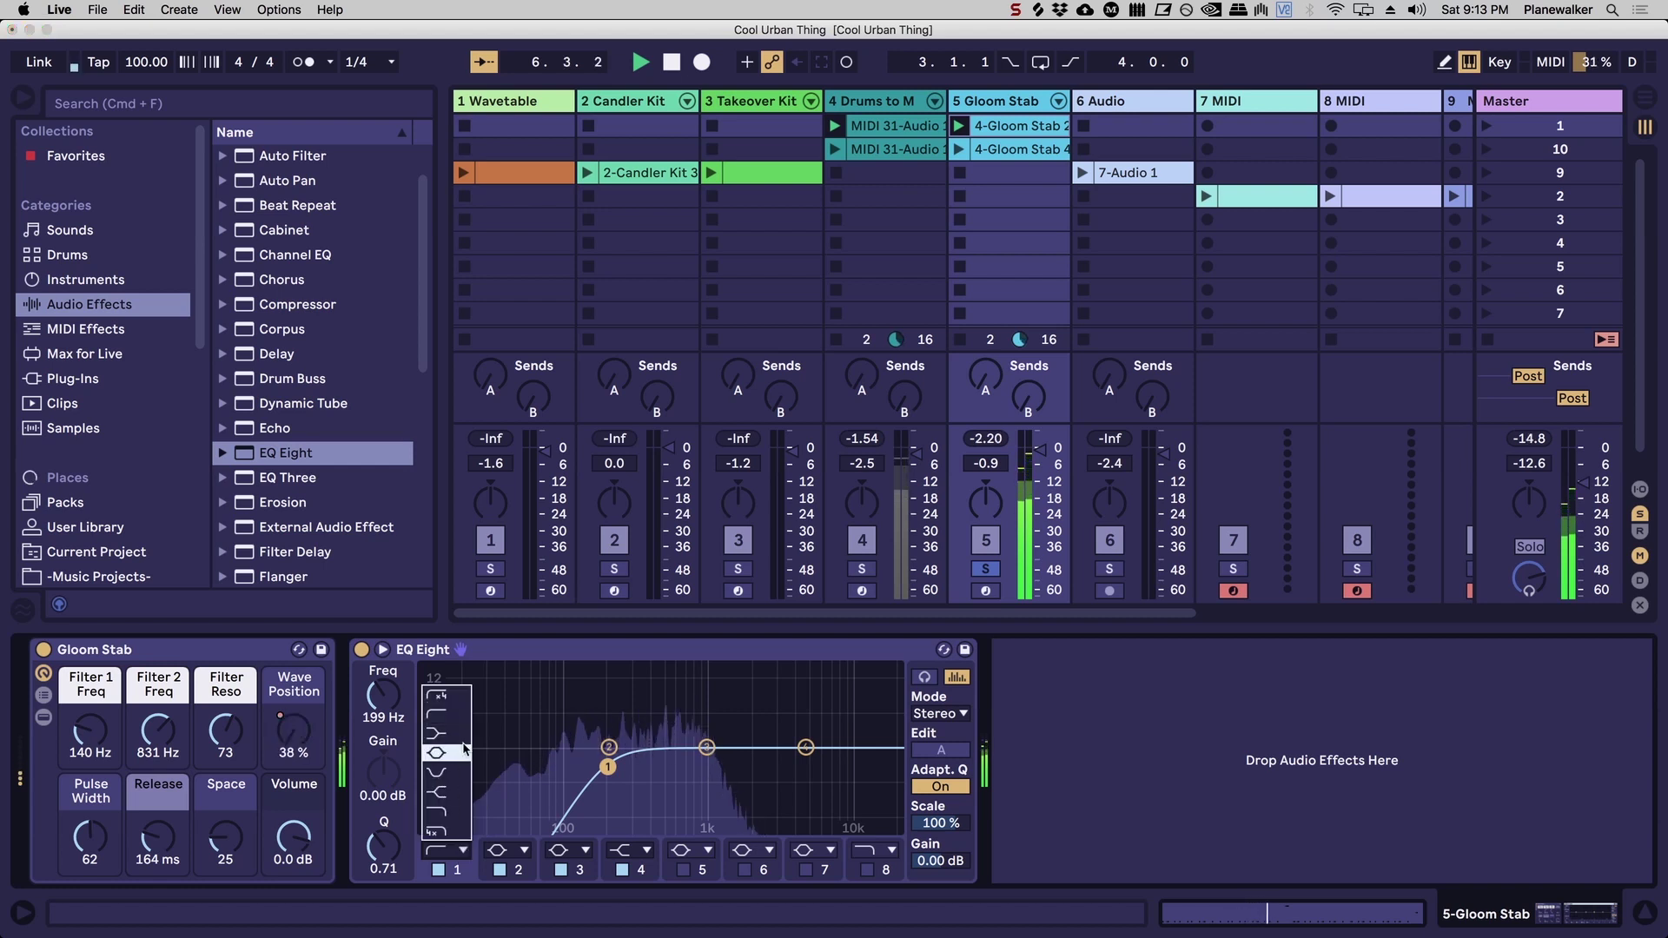
{"action": "left_click", "coordinate": [463, 697]}
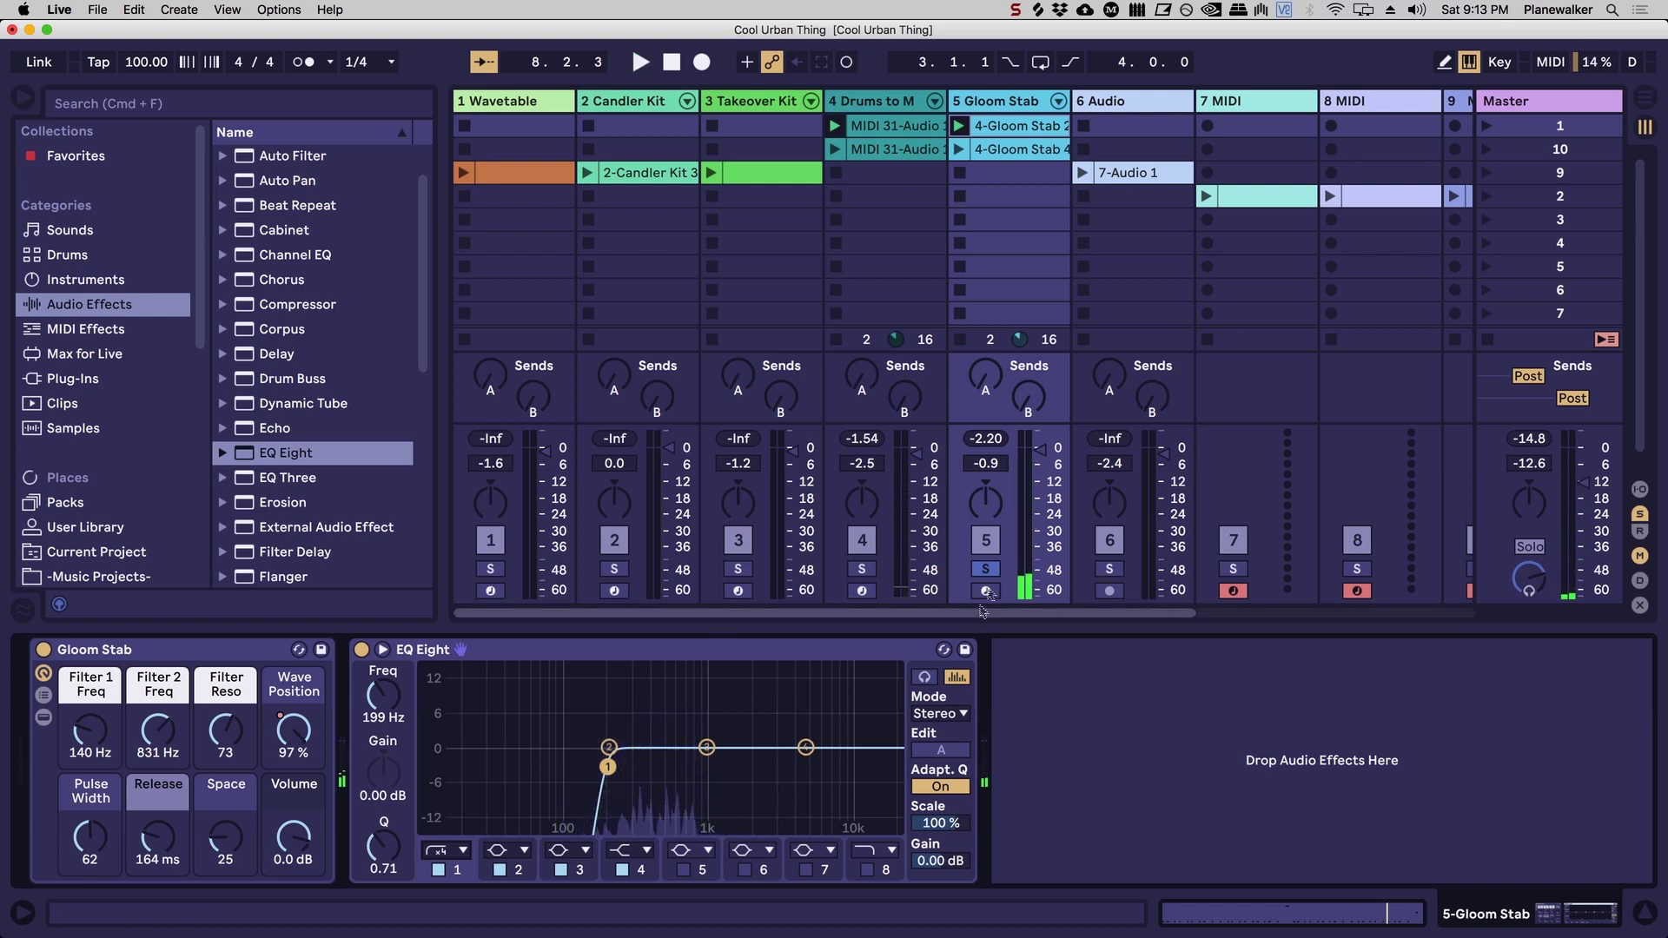
{"action": "key", "text": "space"}
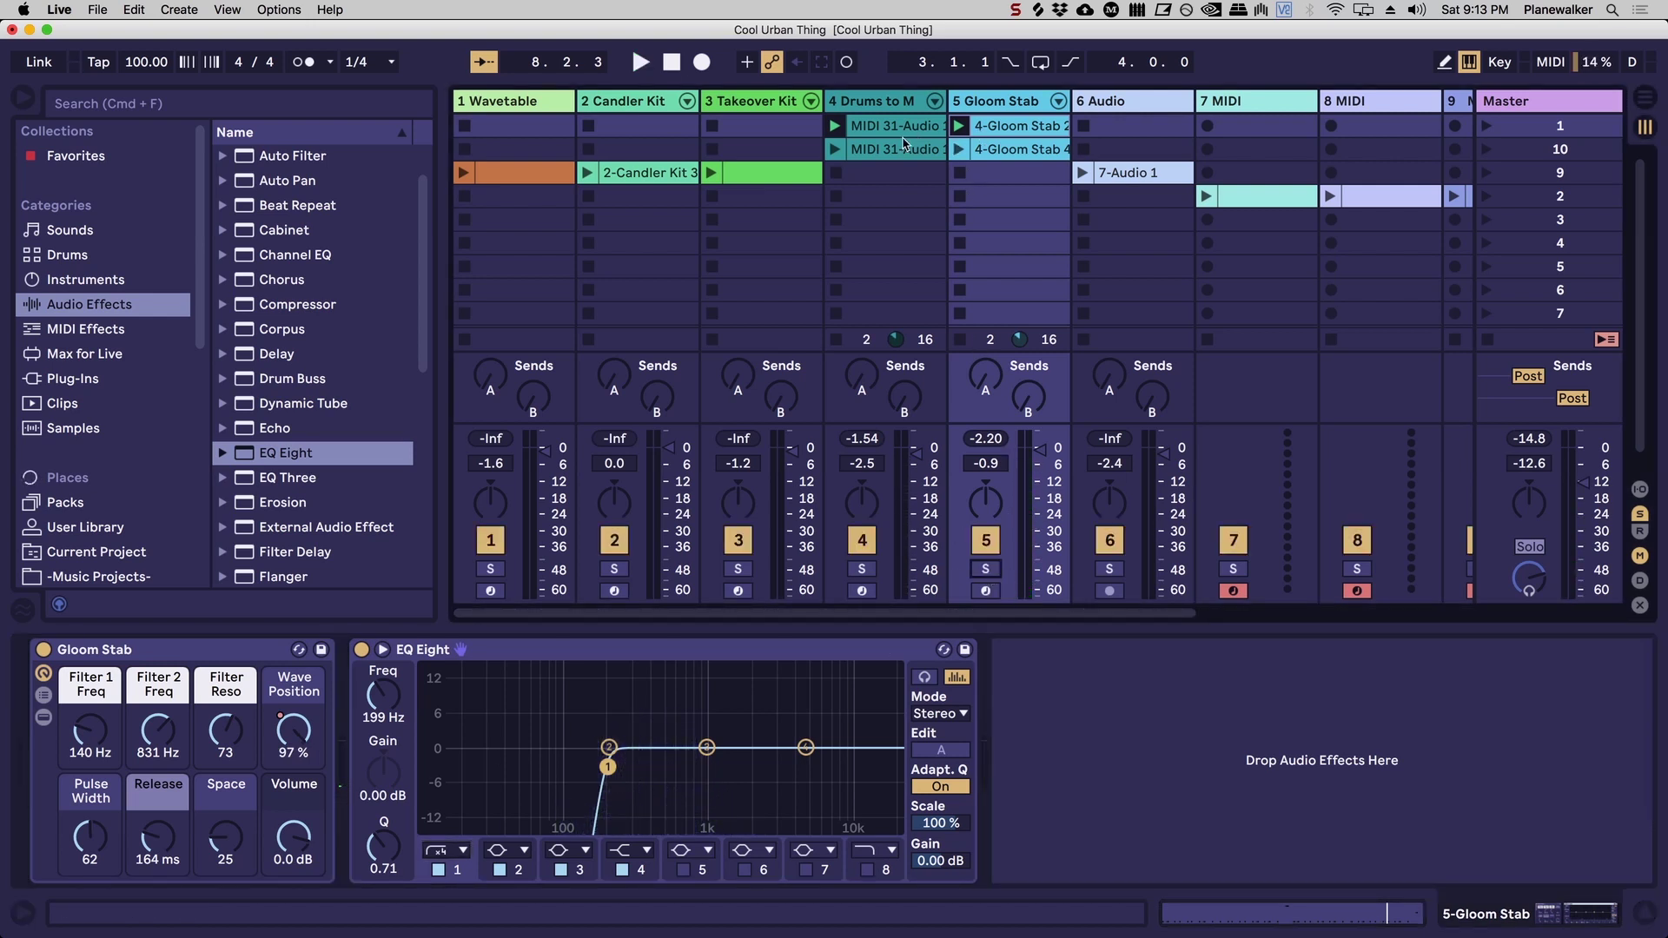
{"action": "key", "text": "space"}
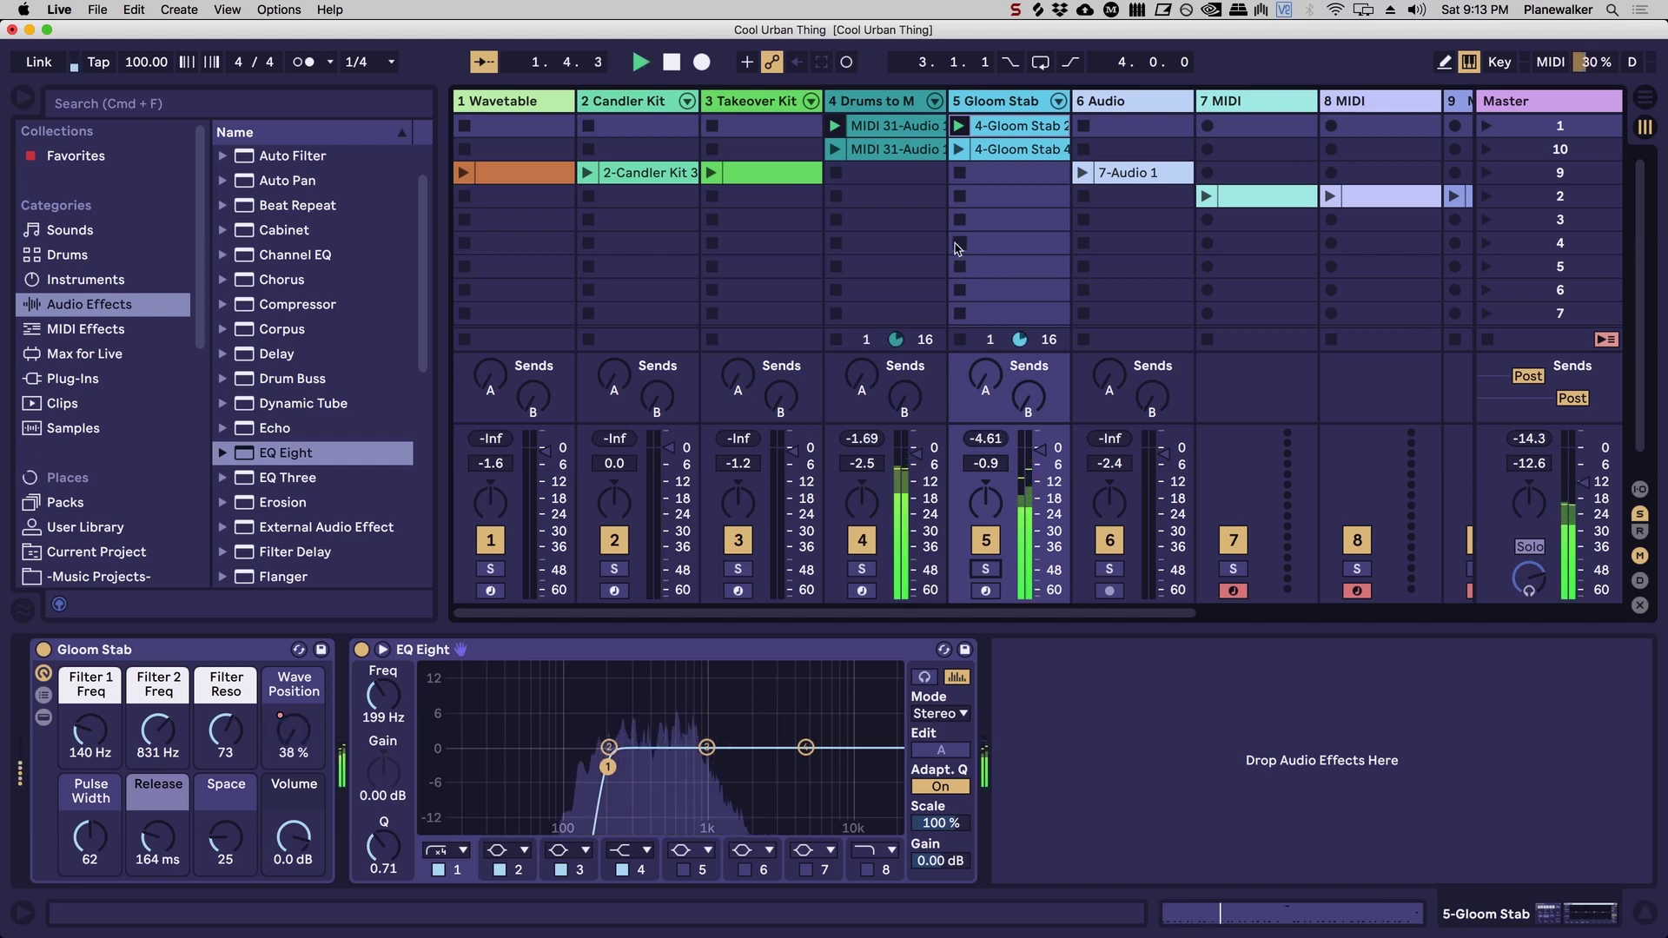
Toggle the stab's EQ Eight off and on to compare, leaving it on, and replay.
{"action": "left_click", "coordinate": [362, 651]}
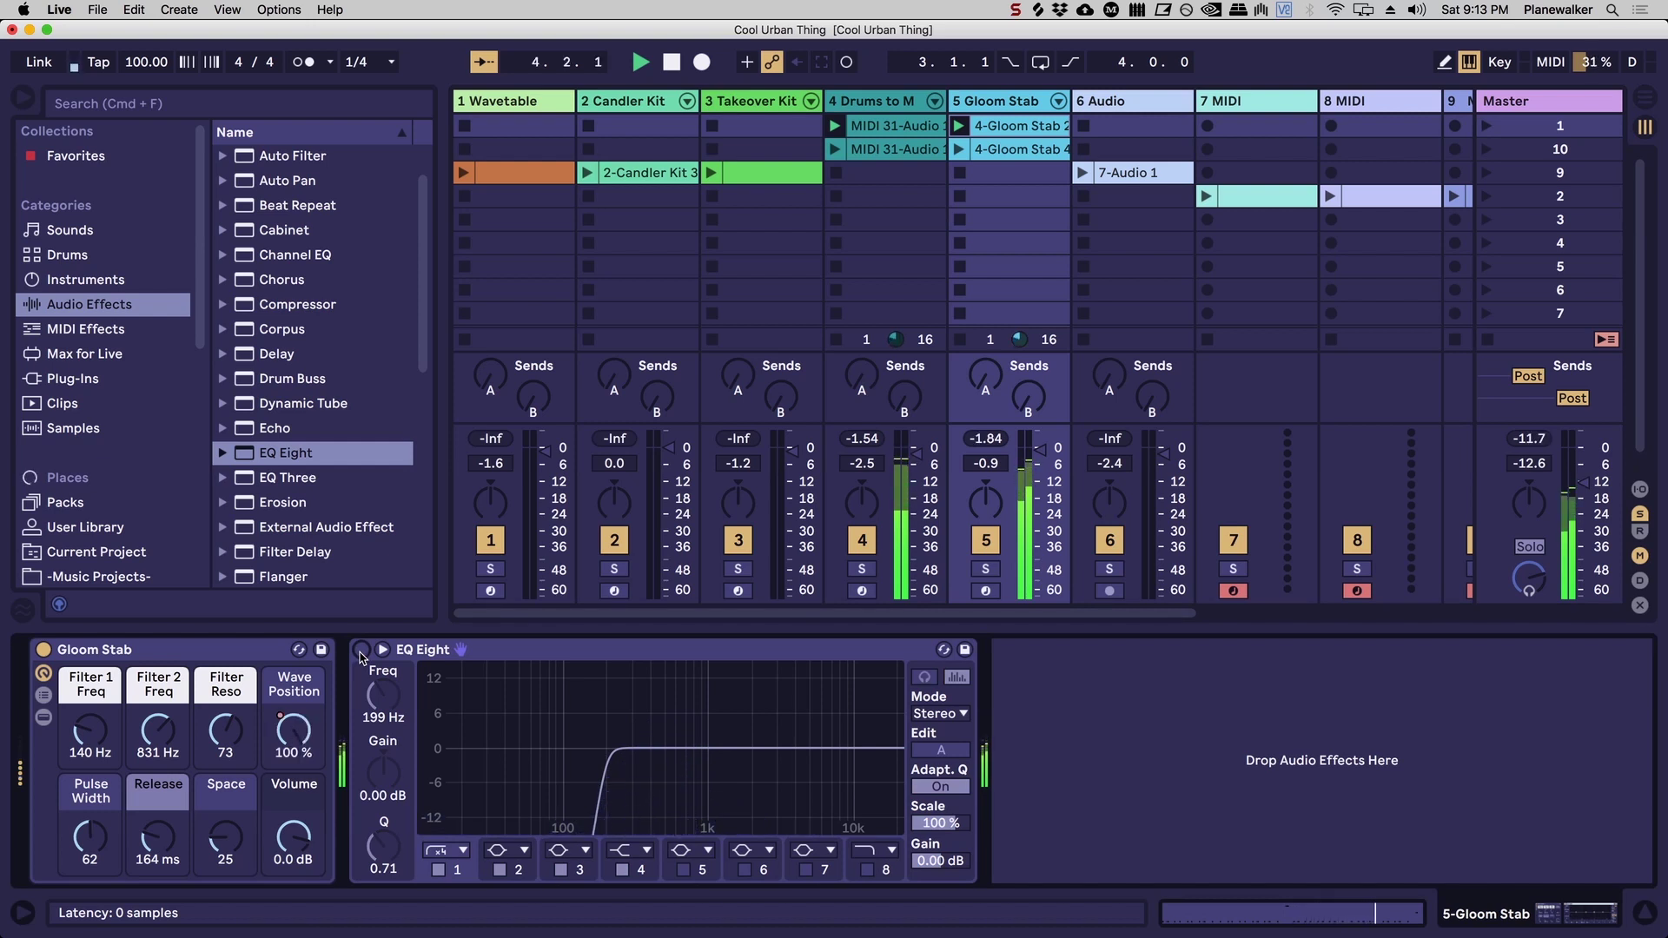
{"action": "left_click", "coordinate": [362, 653]}
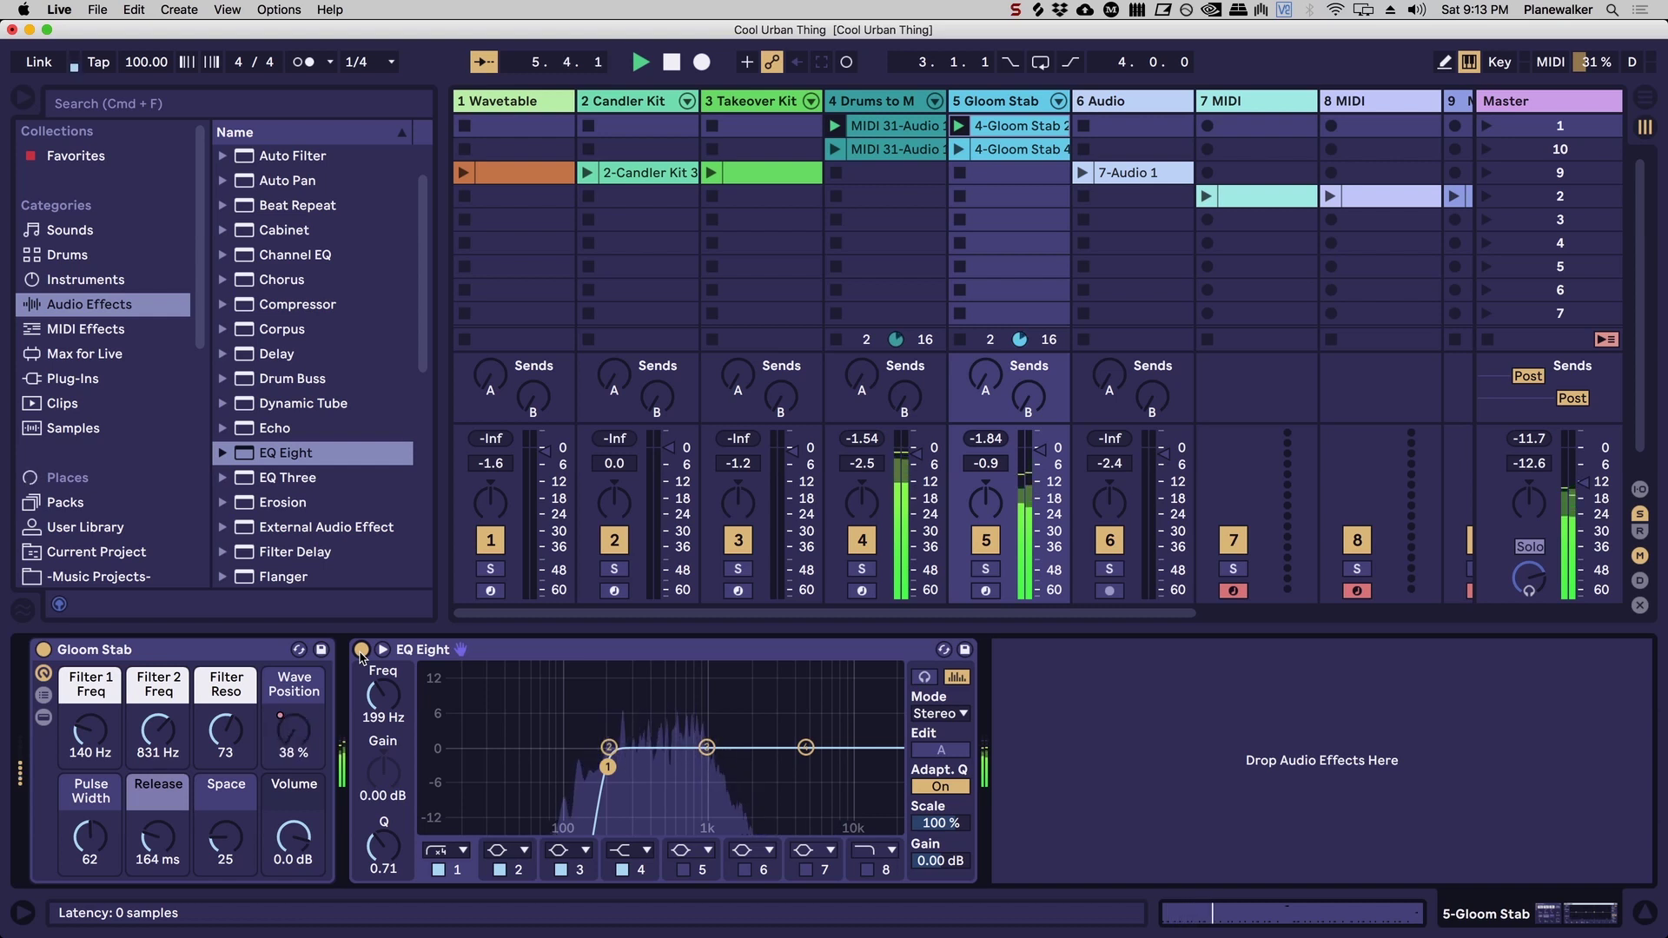
{"action": "left_click", "coordinate": [362, 652]}
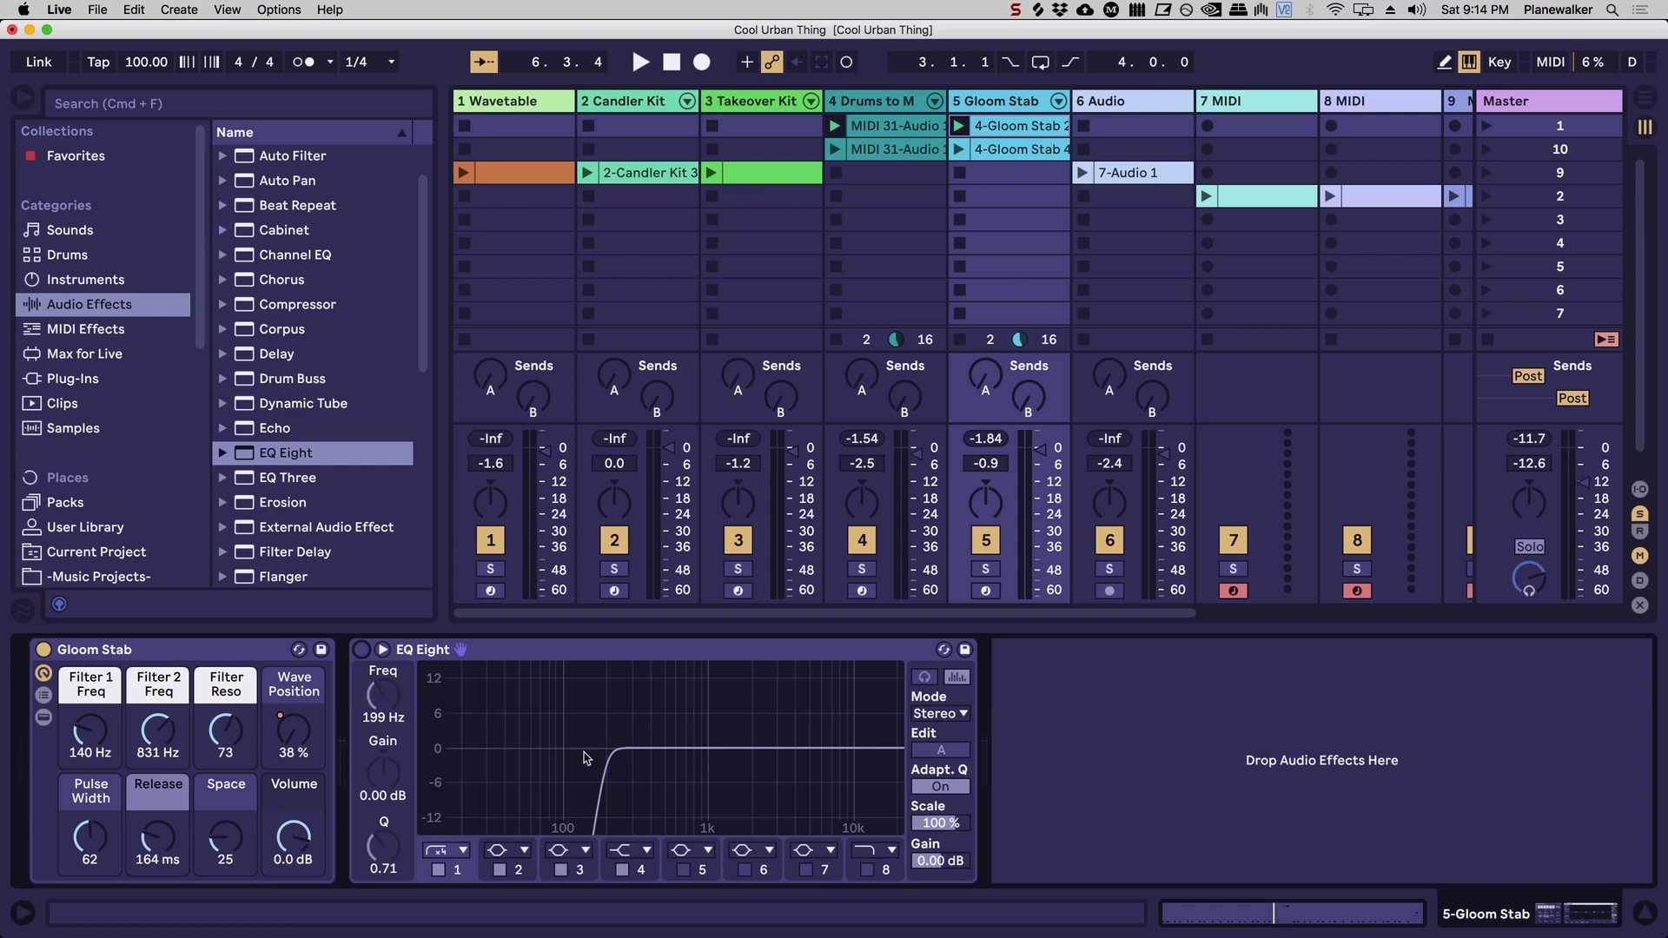
{"action": "left_click", "coordinate": [361, 651]}
{"action": "key", "text": "space"}
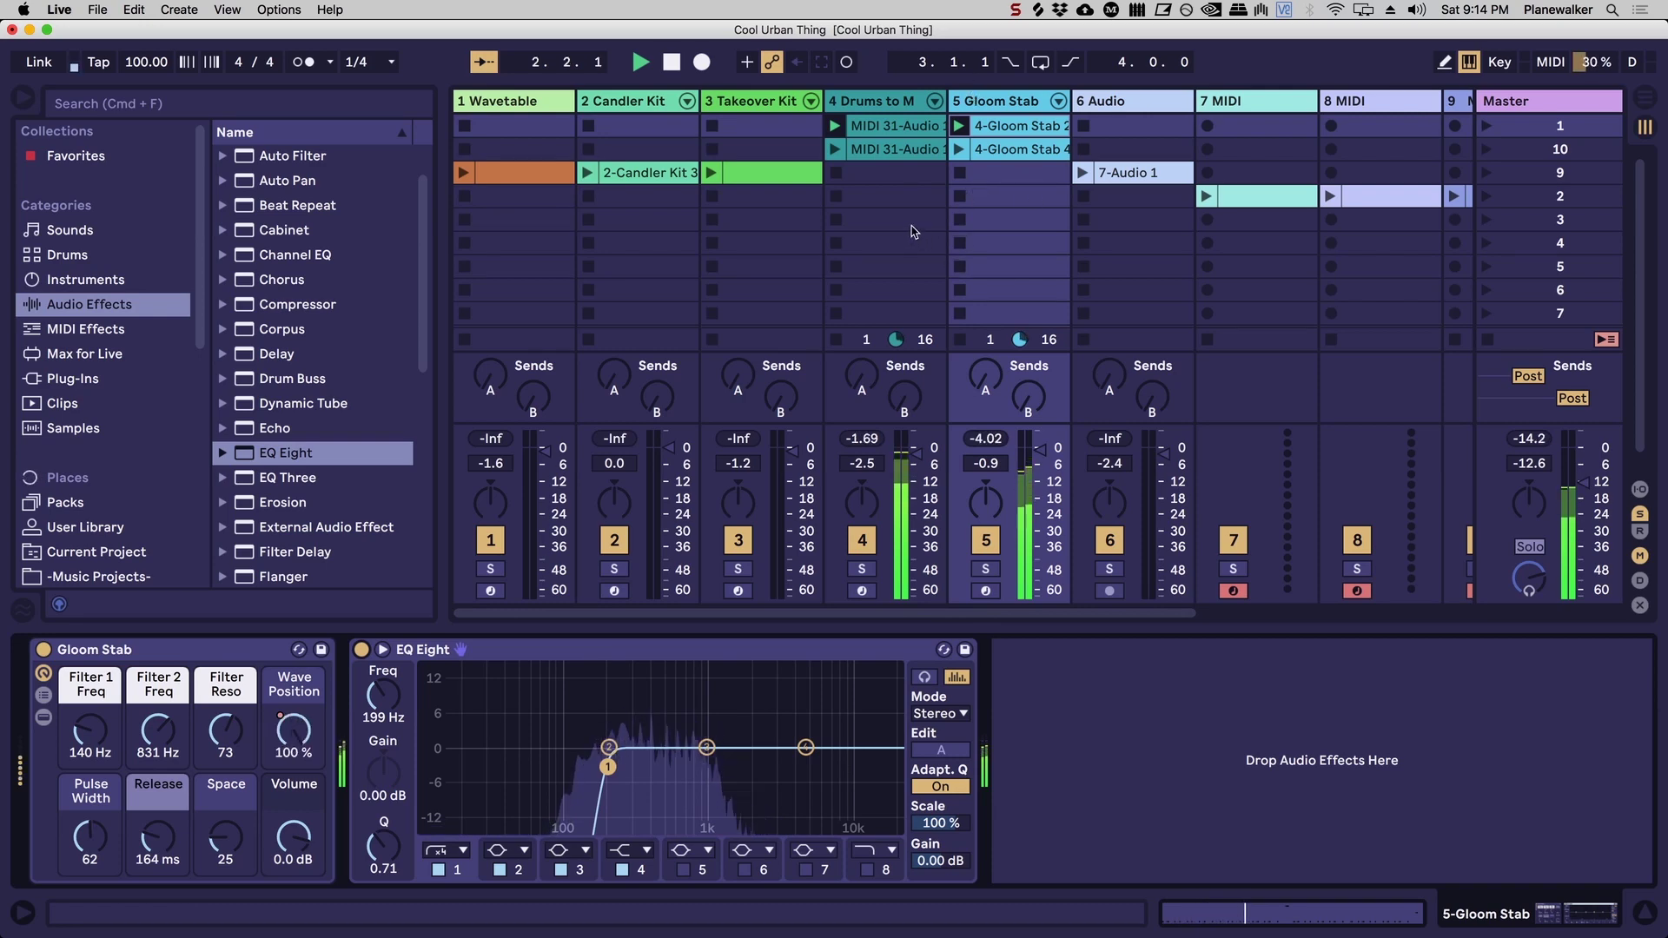
Unfold Drums to MIDI into Kick, Snare, Hihat and Tom chains and play the song.
{"action": "left_click", "coordinate": [935, 104]}
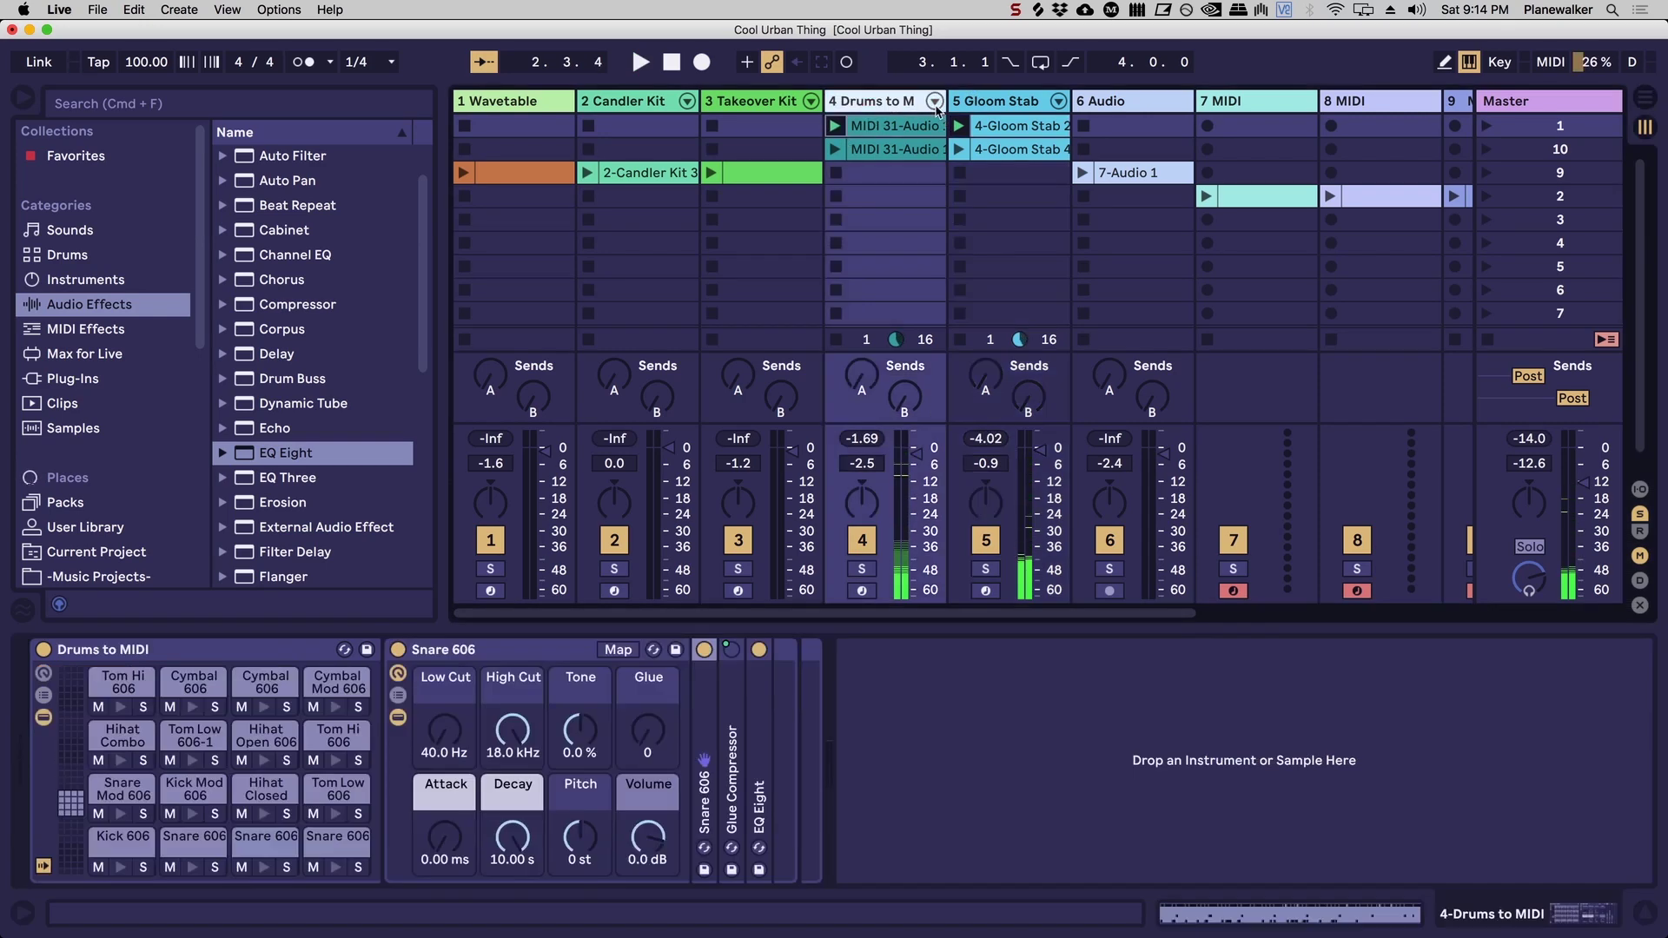
{"action": "left_click", "coordinate": [934, 102]}
{"action": "left_click_drag", "start_coordinate": [848, 621], "coordinate": [979, 659]}
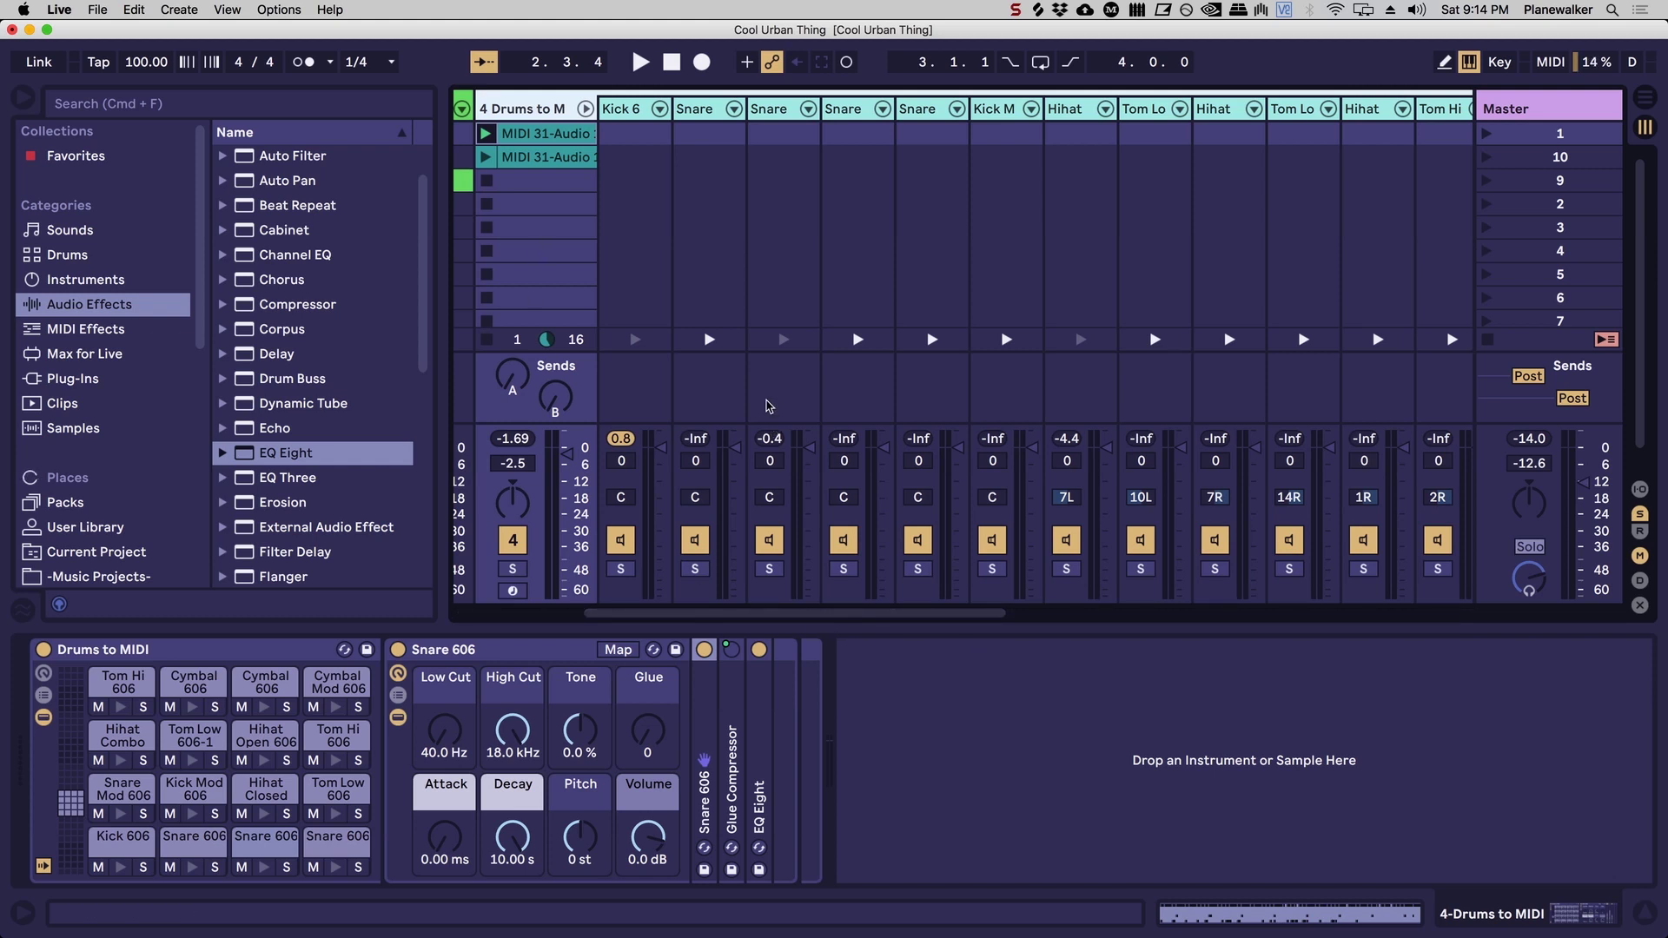
{"action": "key", "text": "space"}
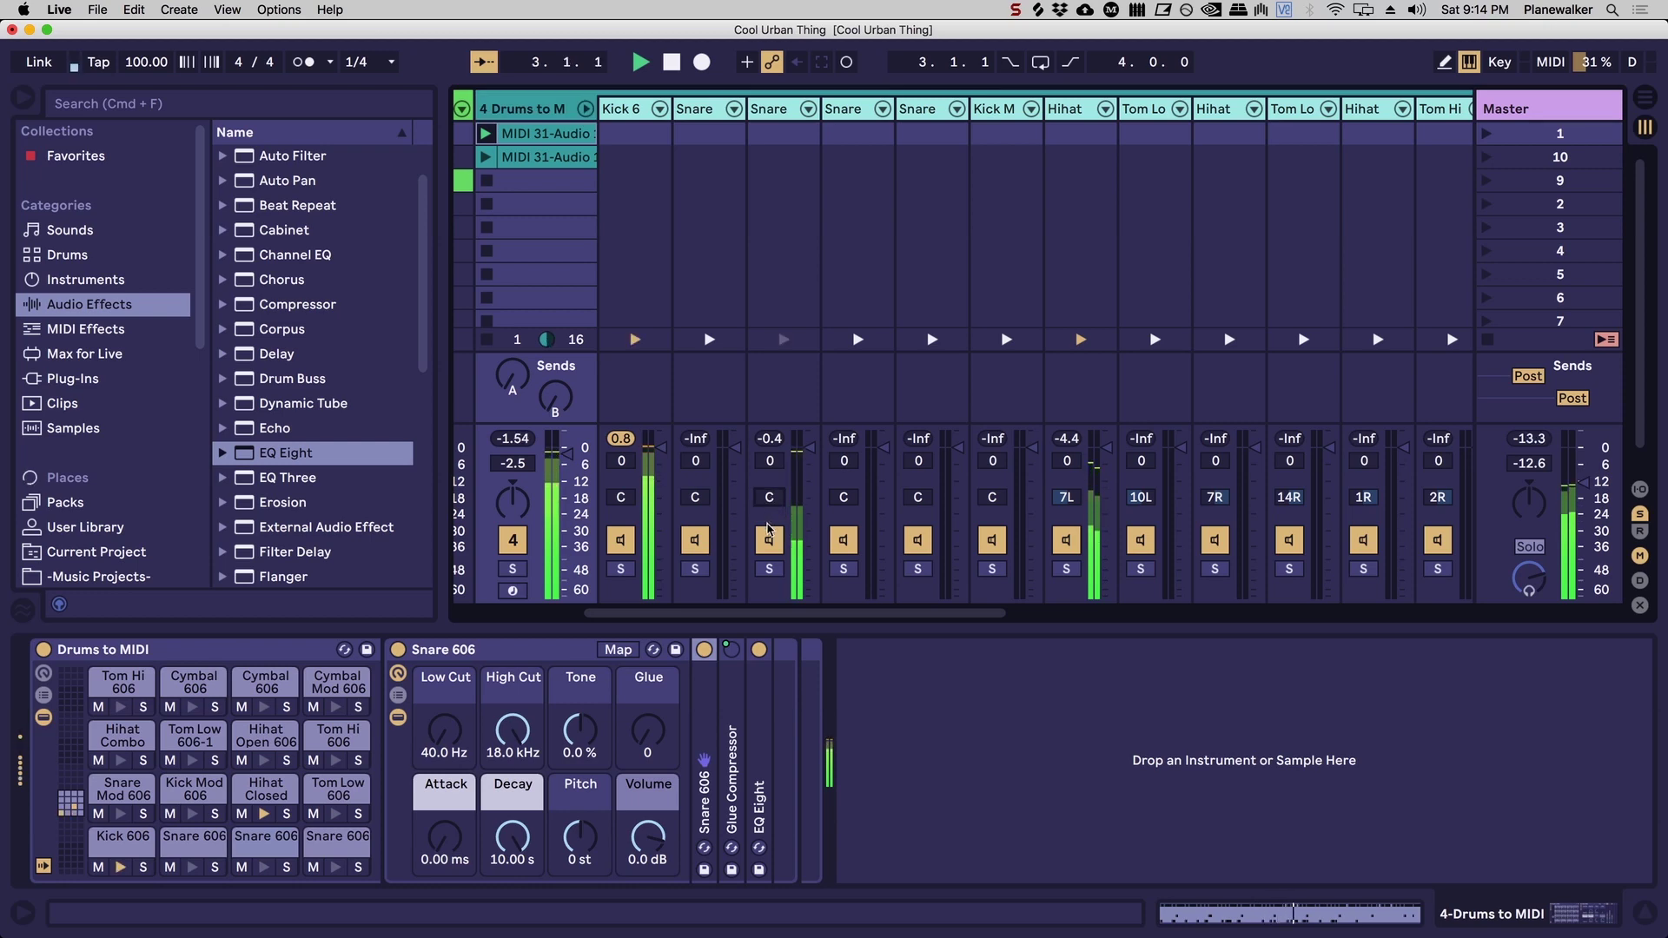
Solo the Snare chain, check the Master Spectrum, then show the Snare chain's devices.
{"action": "left_click", "coordinate": [769, 569]}
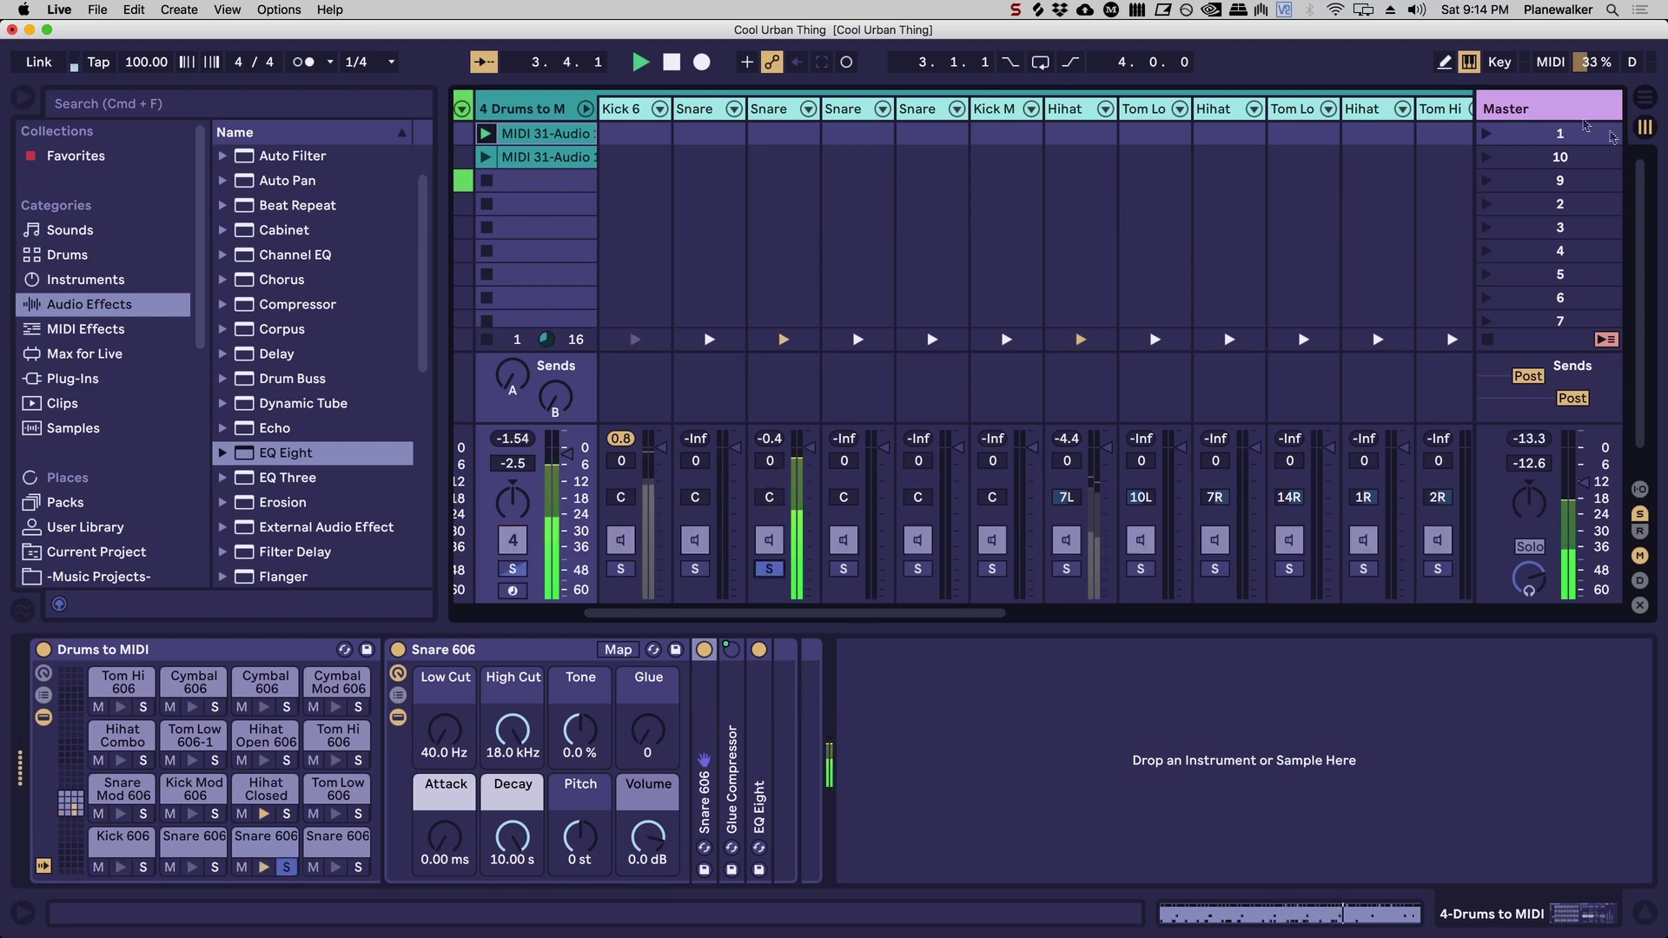
{"action": "left_click", "coordinate": [1560, 107]}
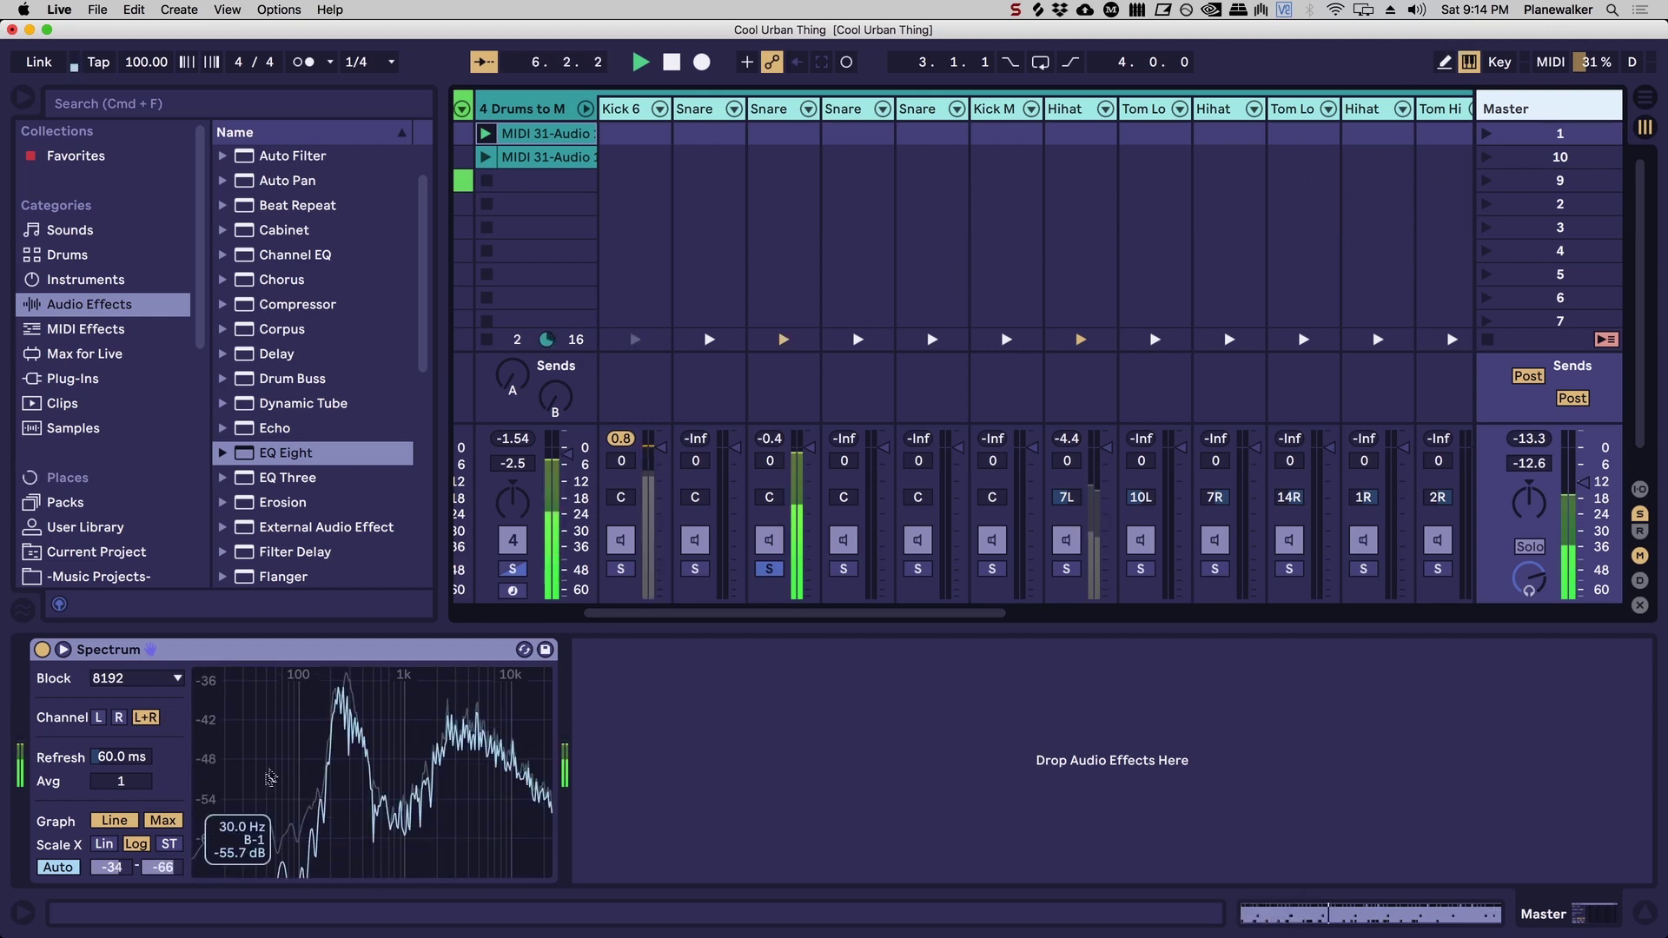
{"action": "mouse_move", "coordinate": [319, 814]}
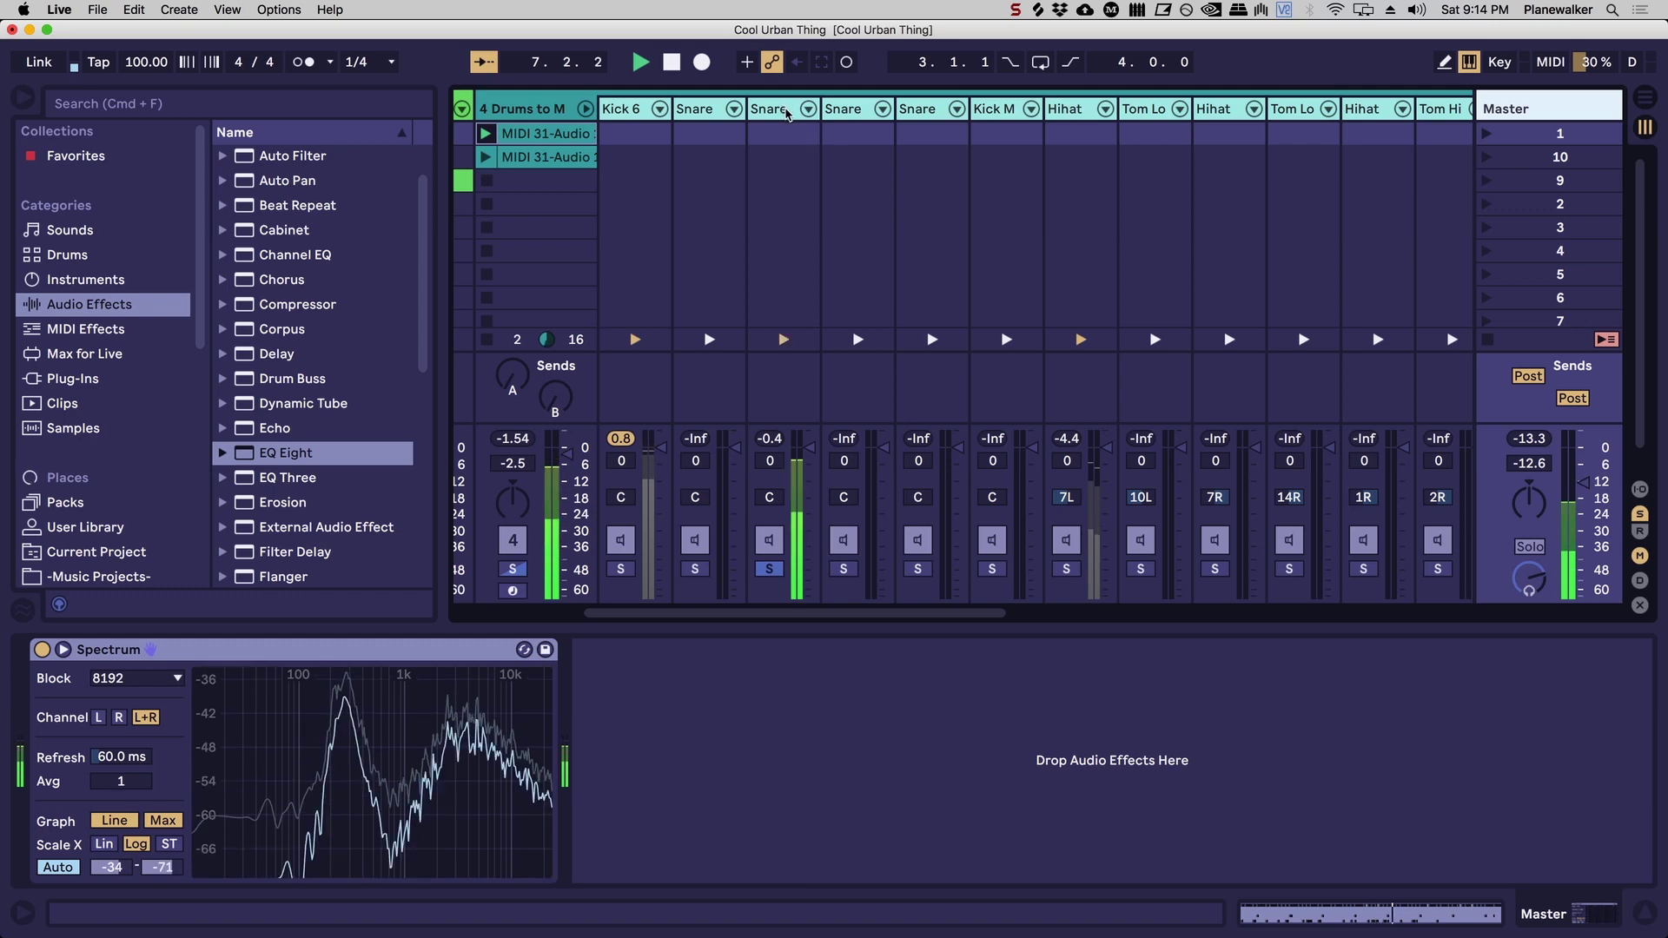
{"action": "left_click", "coordinate": [784, 115]}
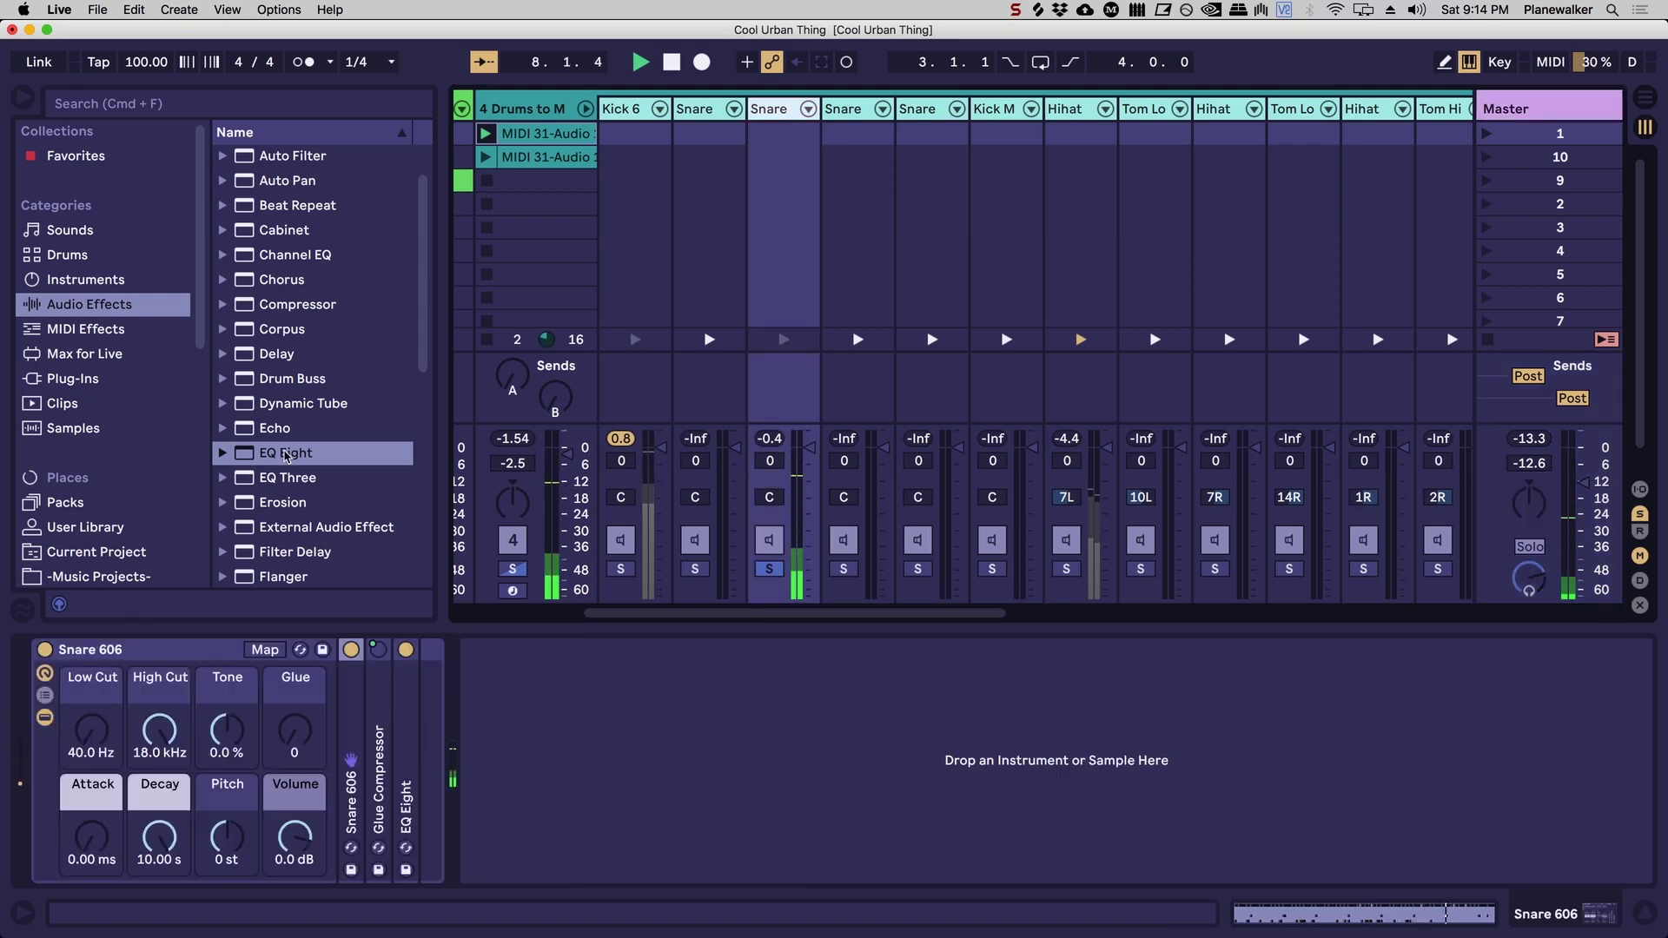
Add EQ Eight to the Snare chain with a 48 dB low cut around 147 Hz.
{"action": "left_click_drag", "start_coordinate": [285, 457], "coordinate": [544, 775]}
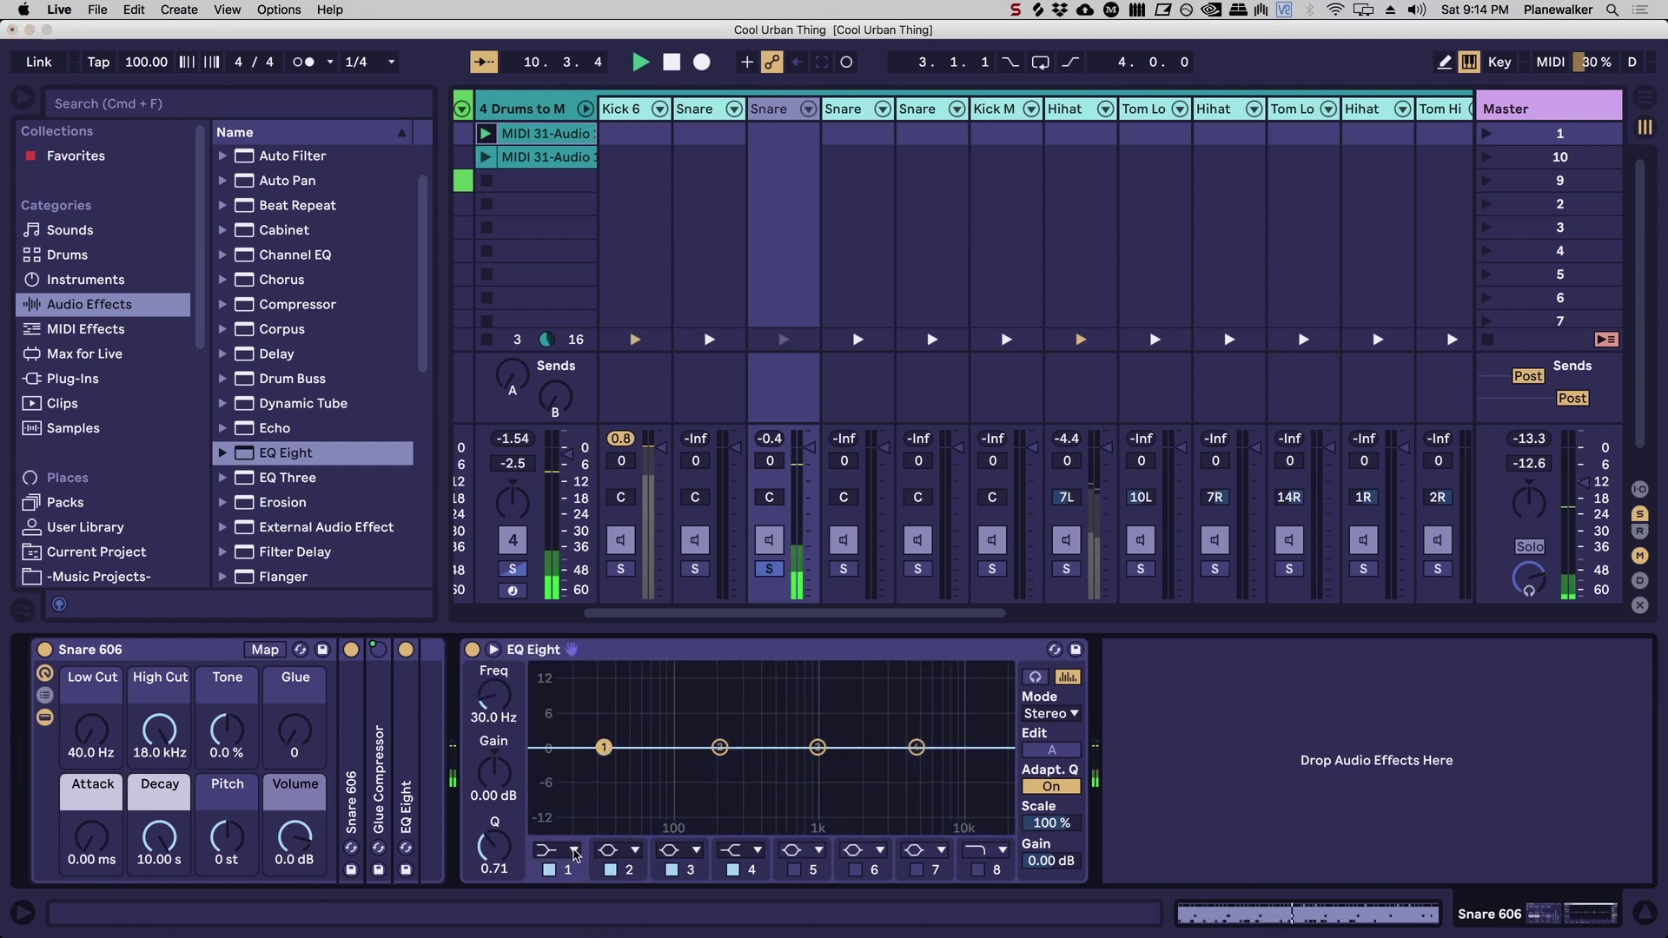
{"action": "left_click", "coordinate": [569, 850]}
{"action": "left_click", "coordinate": [561, 720]}
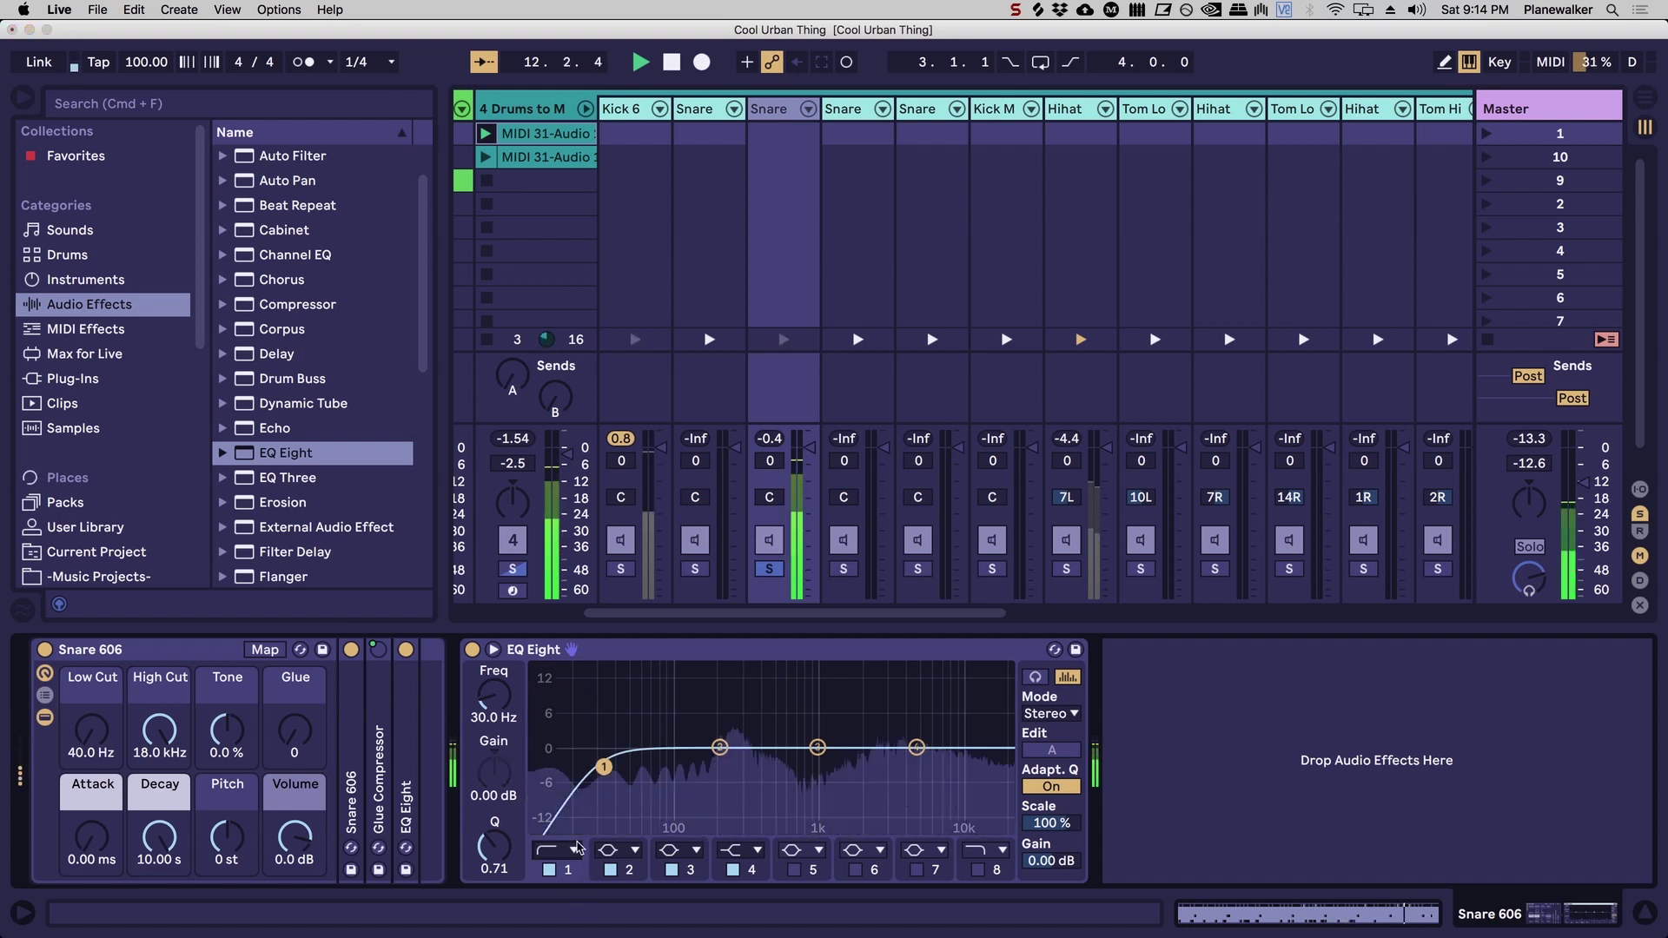
{"action": "left_click", "coordinate": [569, 849]}
{"action": "left_click", "coordinate": [564, 695]}
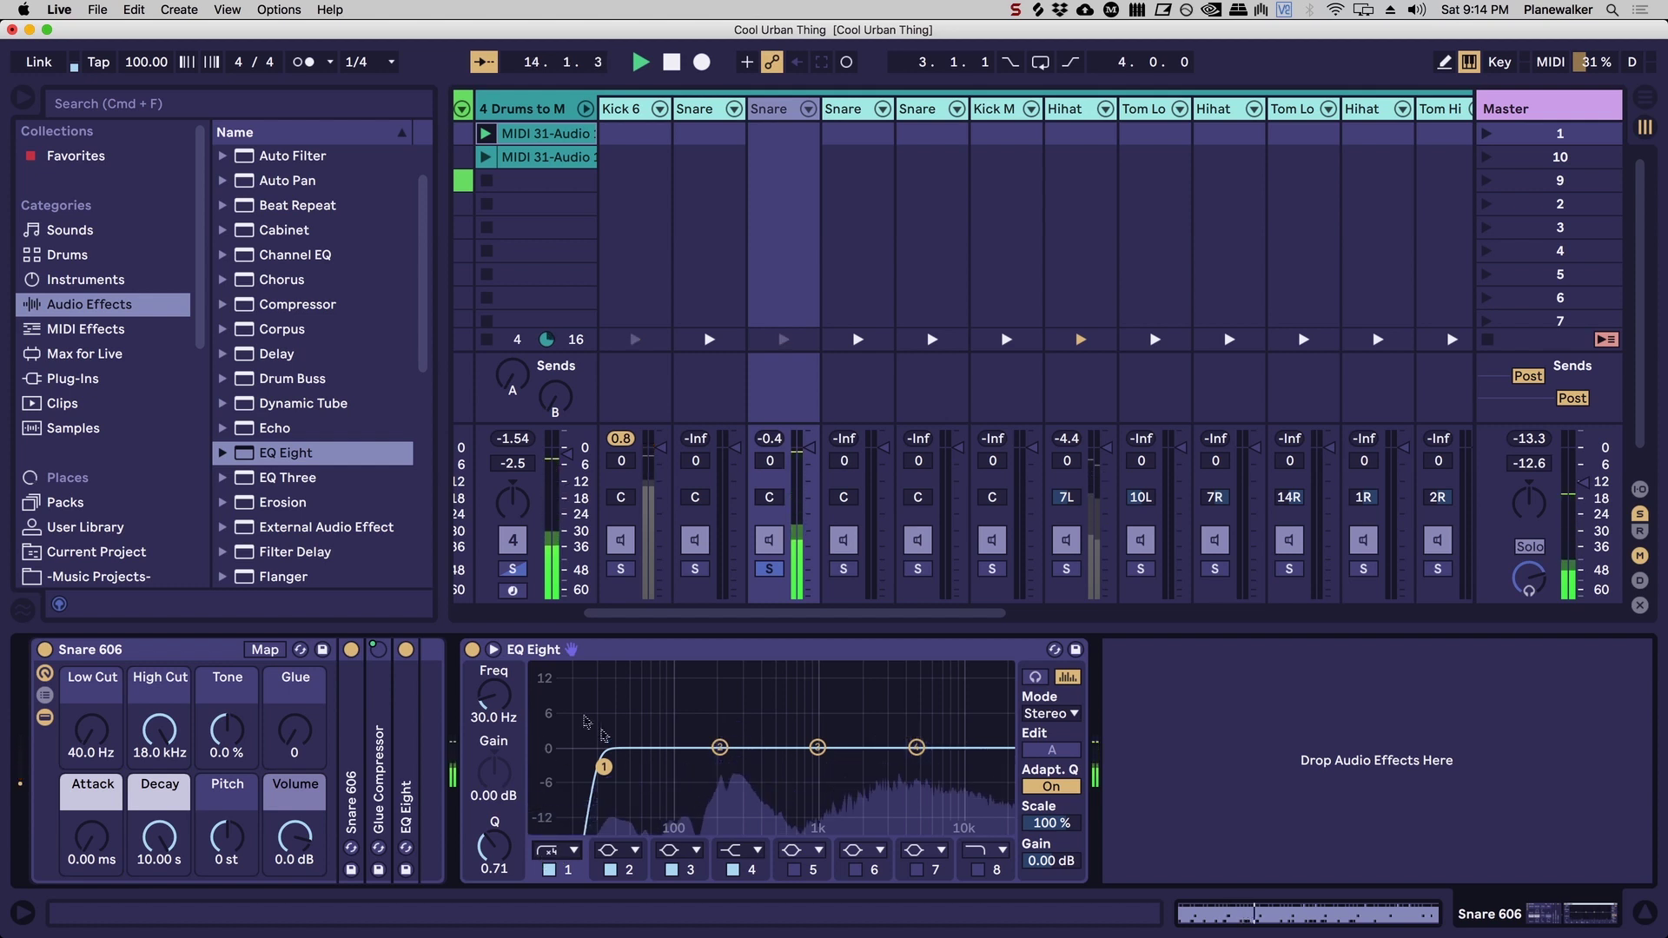
{"action": "left_click_drag", "start_coordinate": [483, 700], "coordinate": [483, 669]}
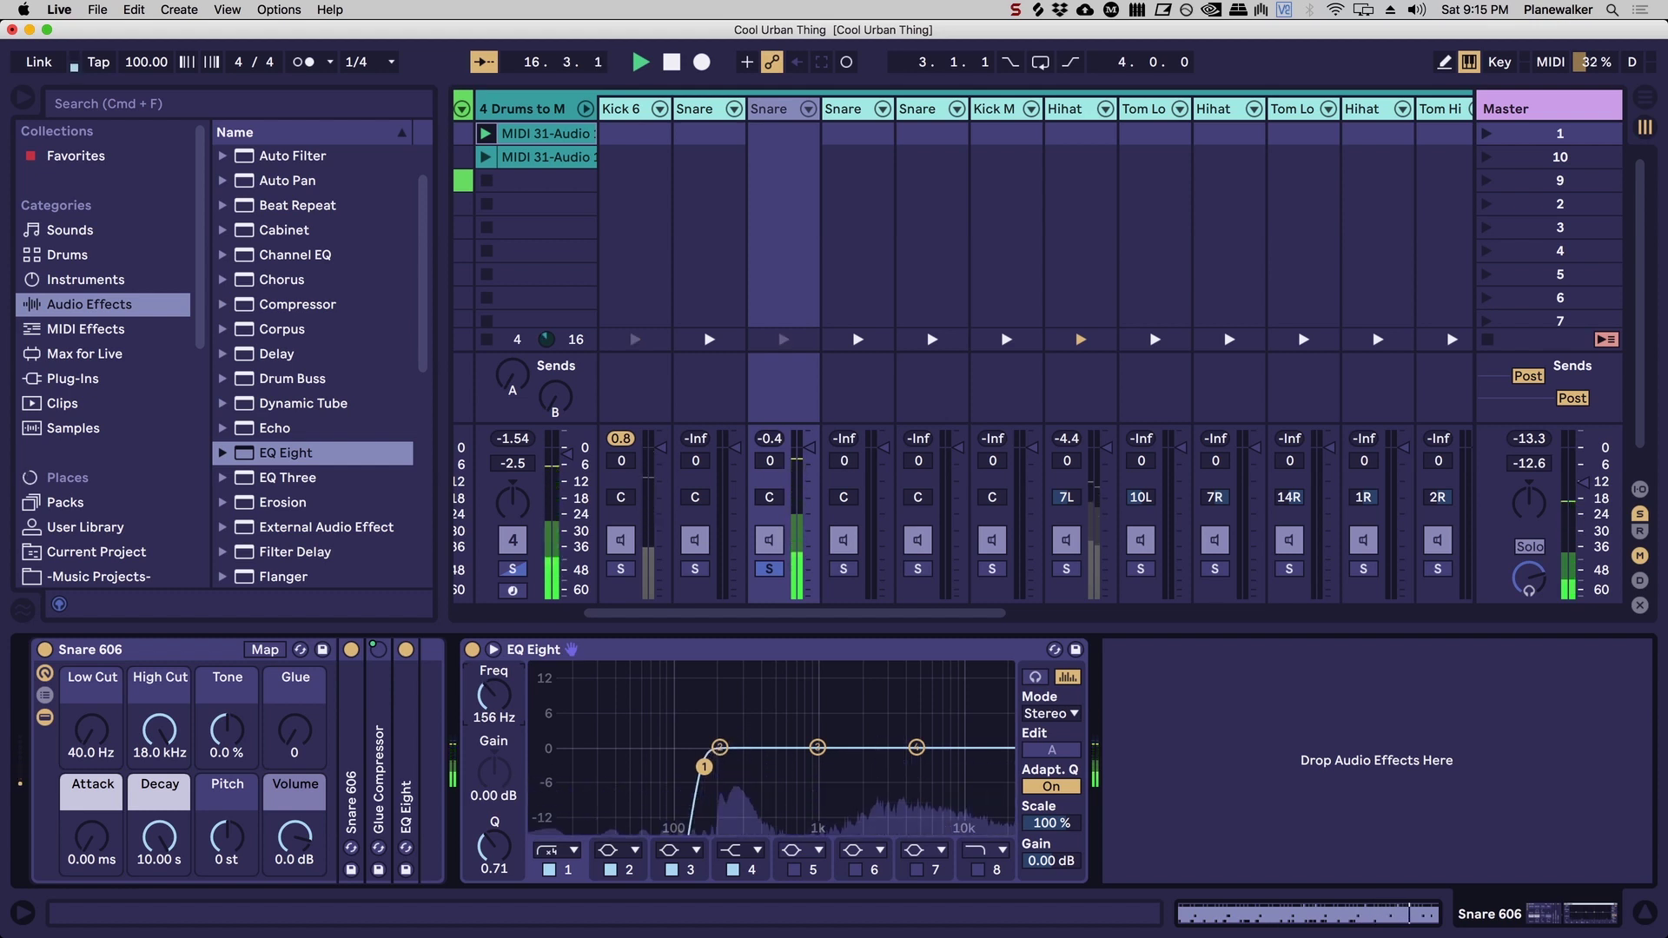
{"action": "left_click_drag", "start_coordinate": [494, 695], "coordinate": [494, 688]}
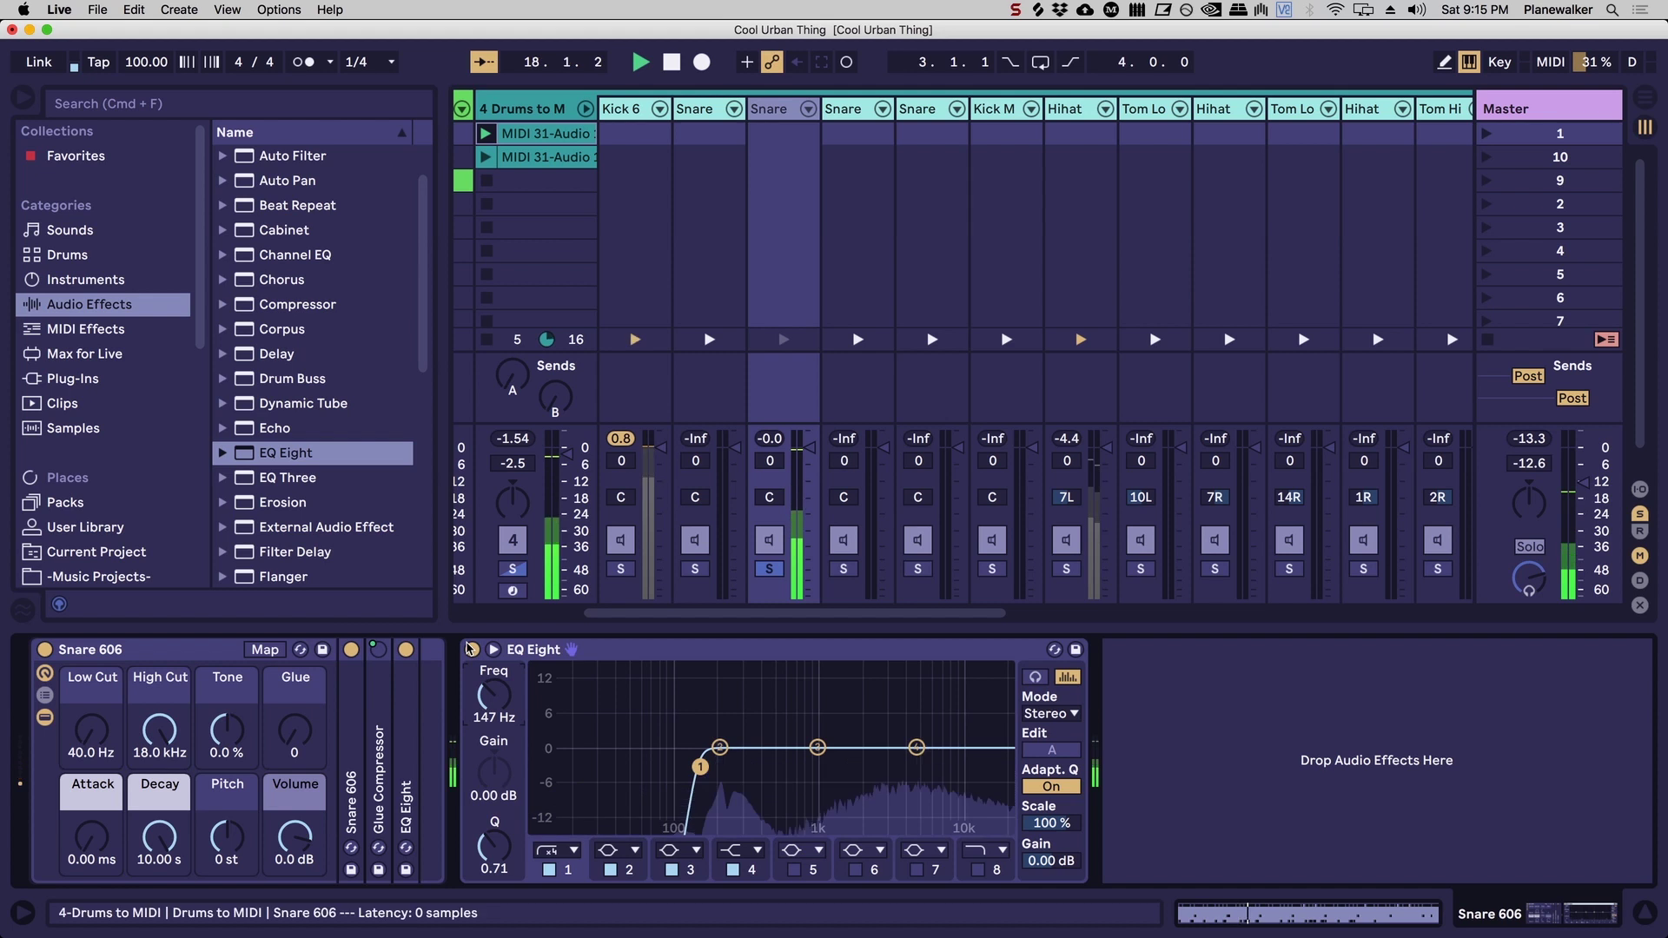
Compare the snare EQ bypassed and active, set the cut to 177 Hz, then bypass it.
{"action": "left_click", "coordinate": [471, 651]}
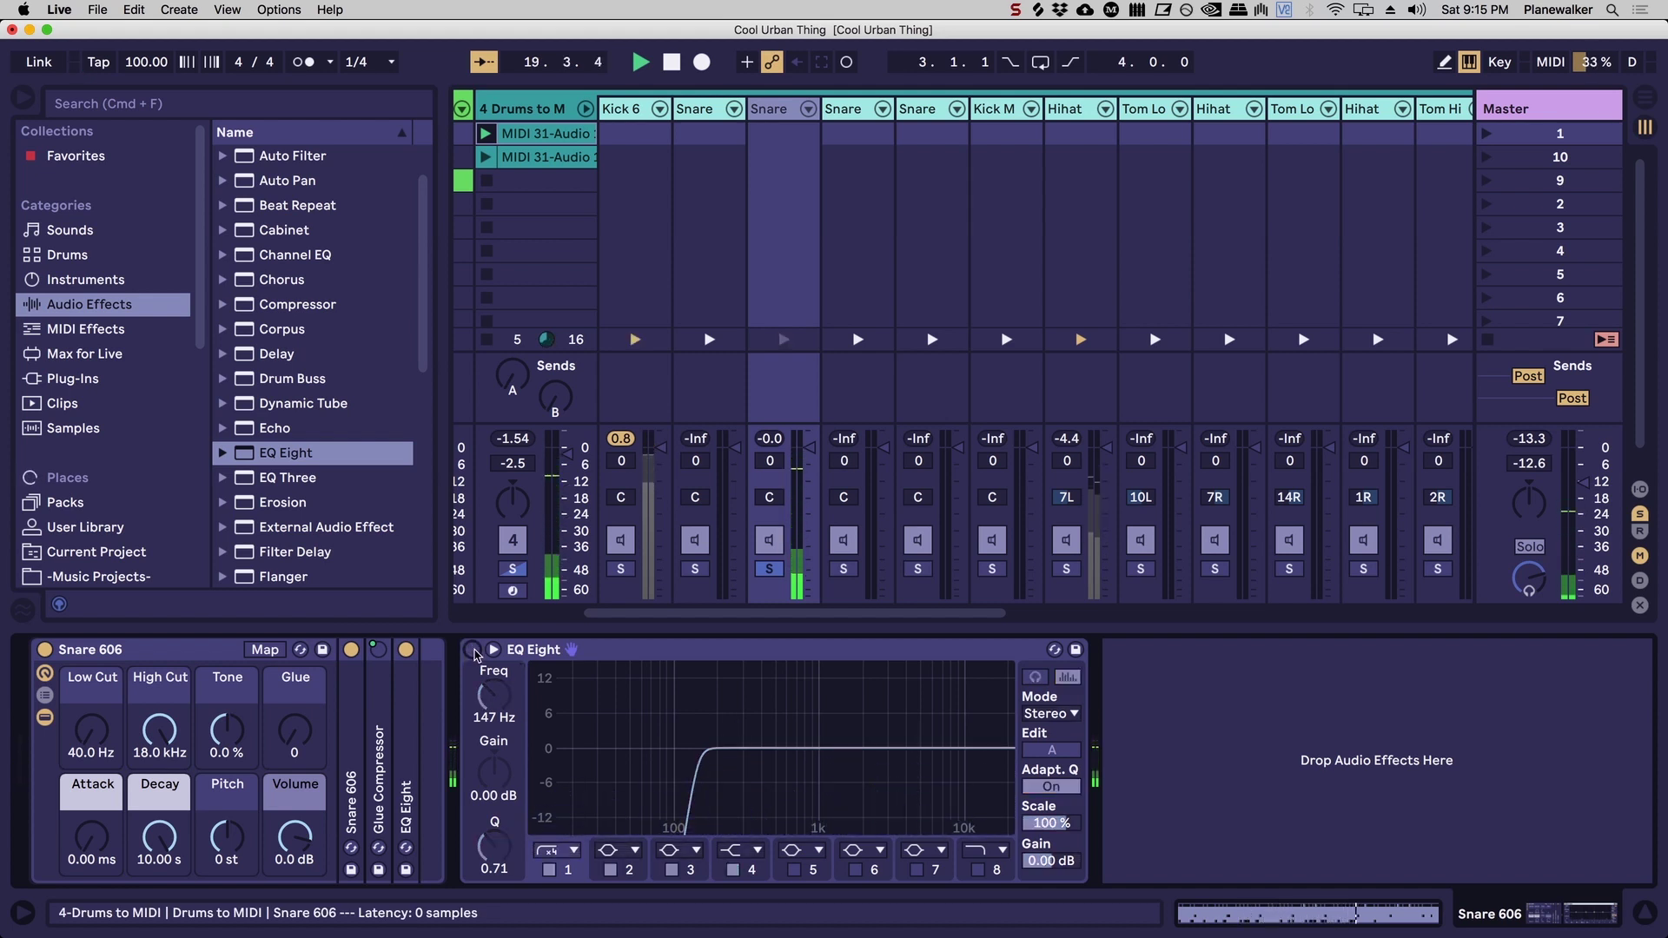
{"action": "left_click", "coordinate": [473, 651]}
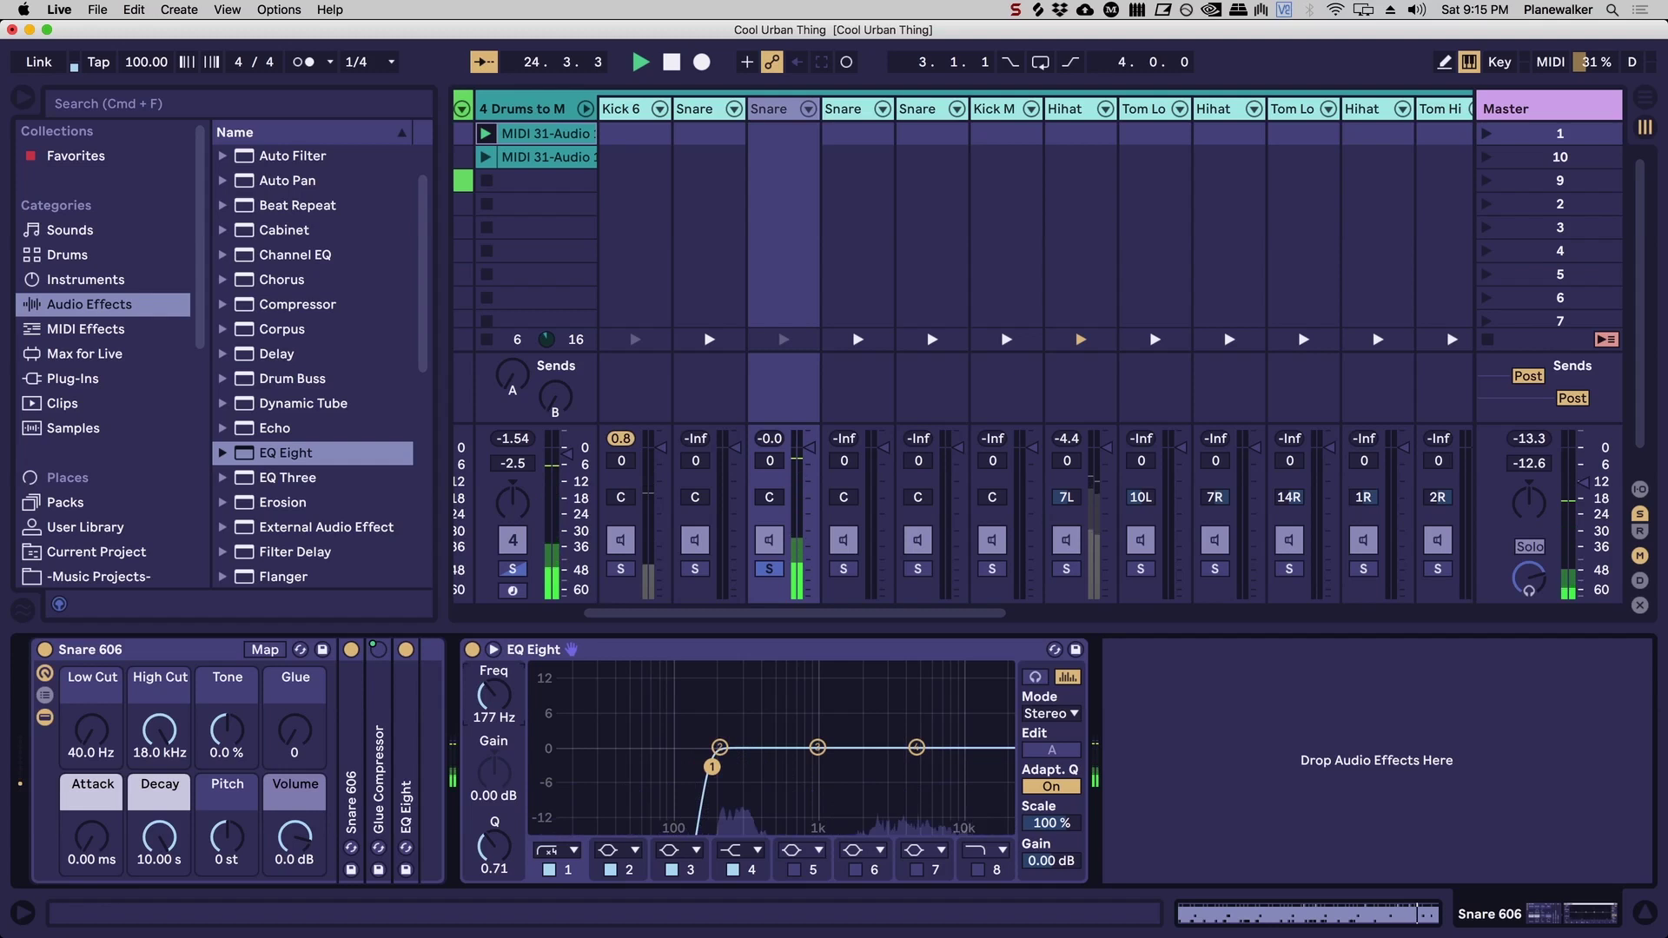
{"action": "left_click_drag", "start_coordinate": [717, 767], "coordinate": [711, 767]}
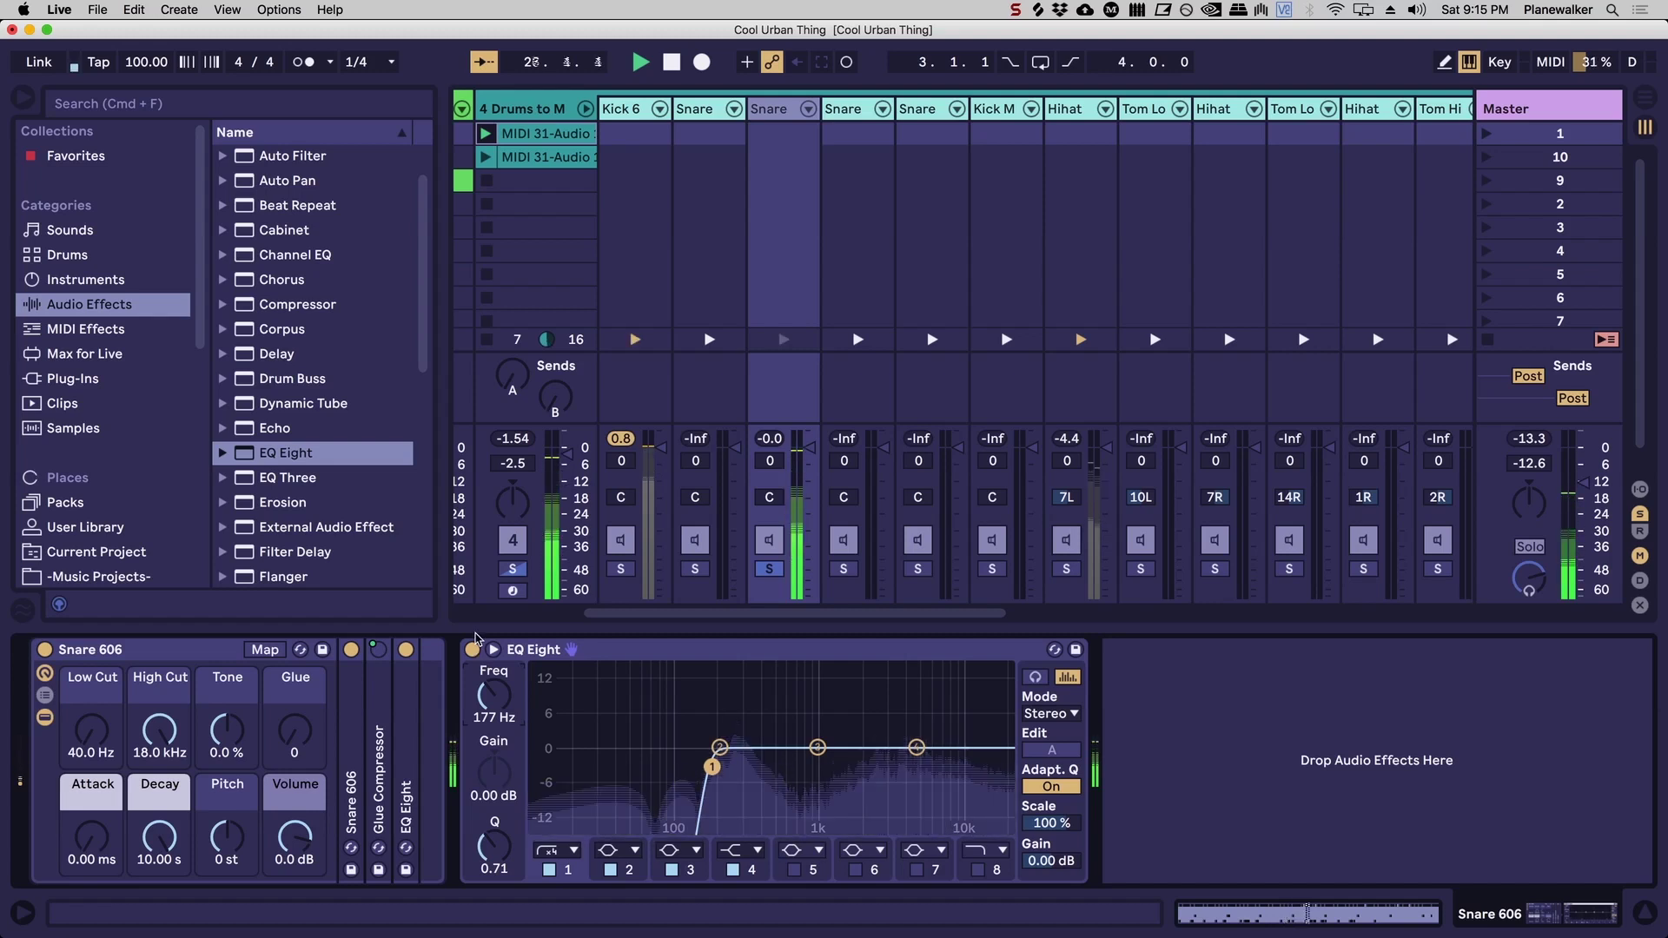
{"action": "left_click", "coordinate": [472, 650]}
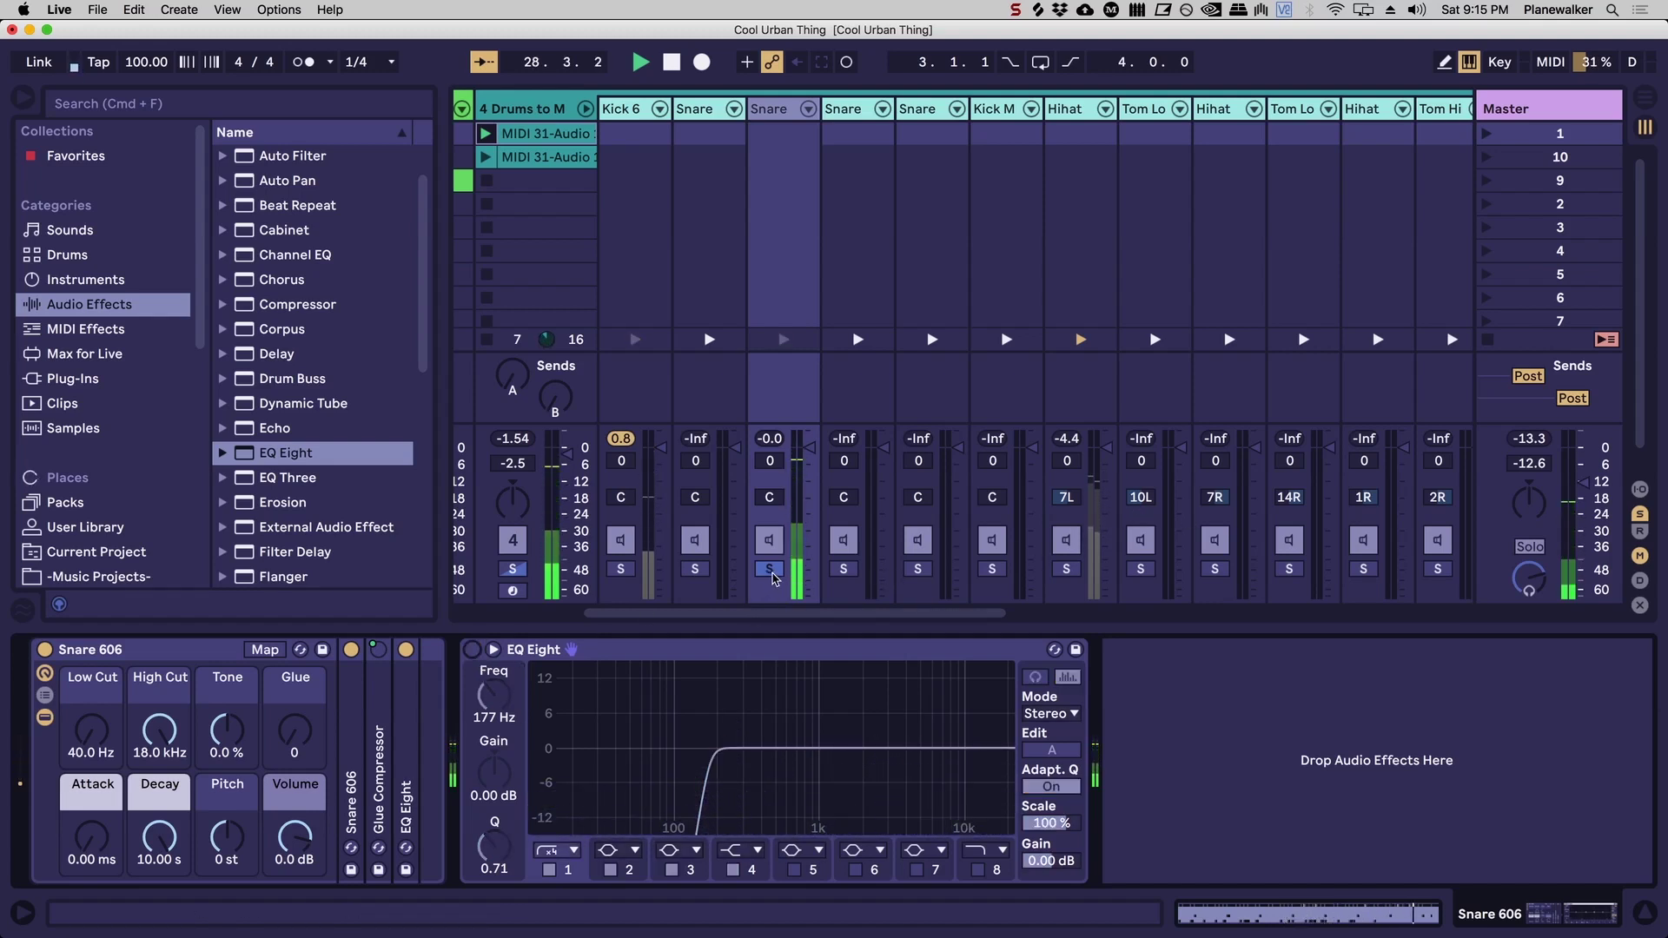
Re-enable the snare EQ, solo Hihat instead of Snare, and view the Master Spectrum.
{"action": "left_click", "coordinate": [471, 650]}
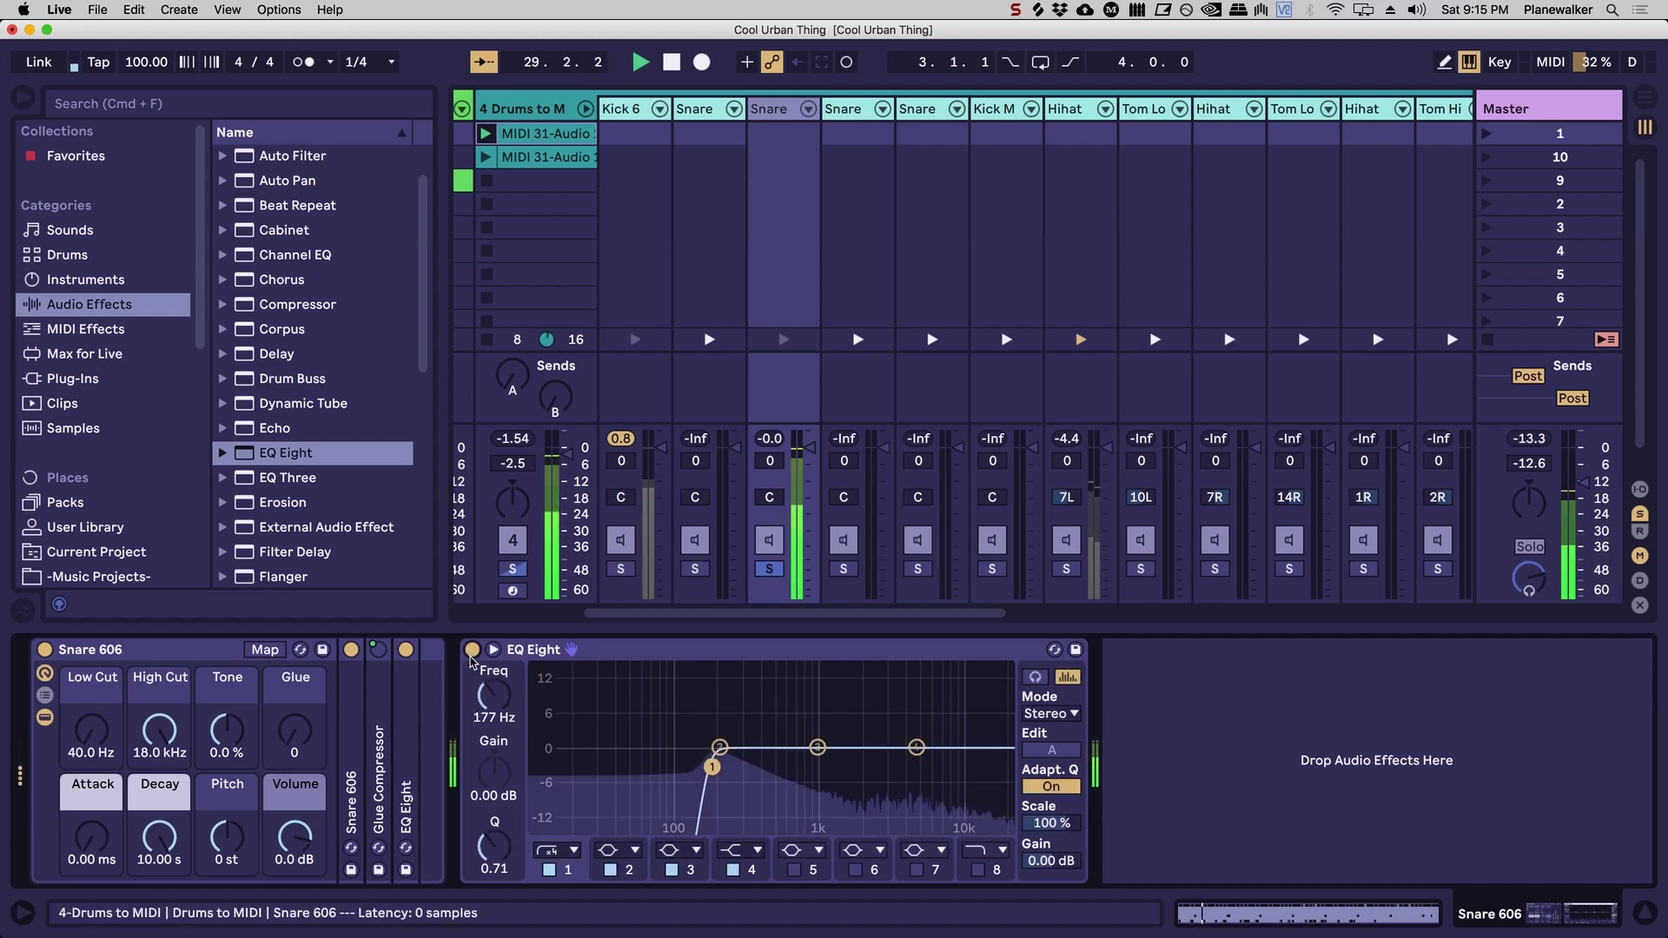
{"action": "left_click", "coordinate": [770, 569]}
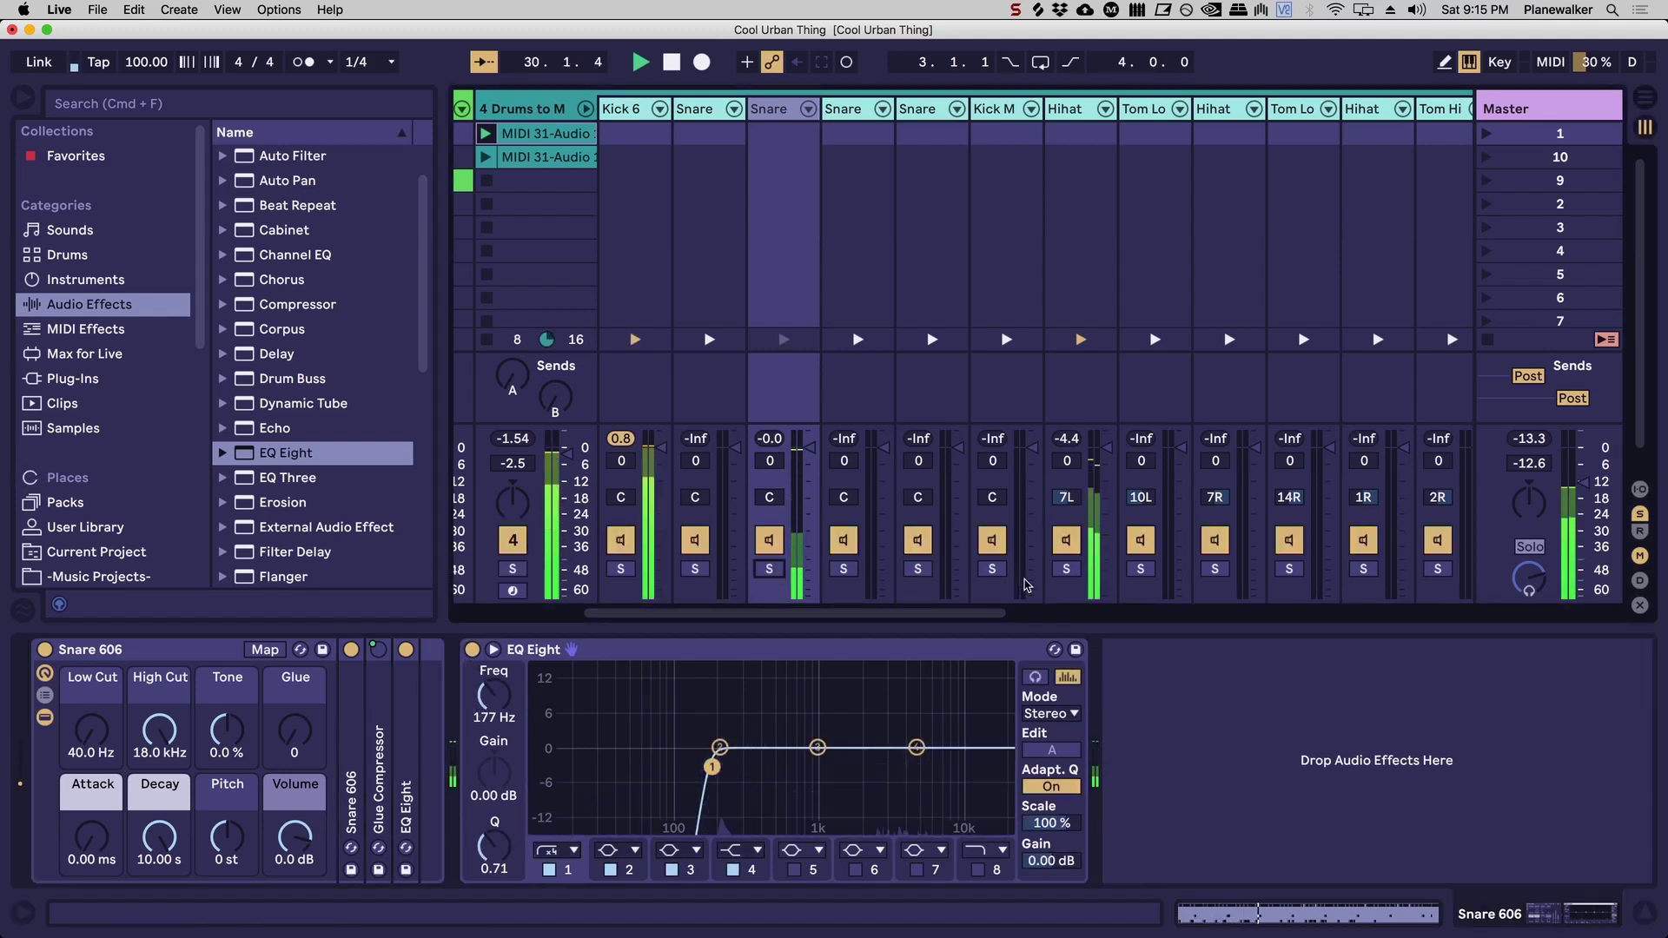
{"action": "left_click", "coordinate": [1067, 570]}
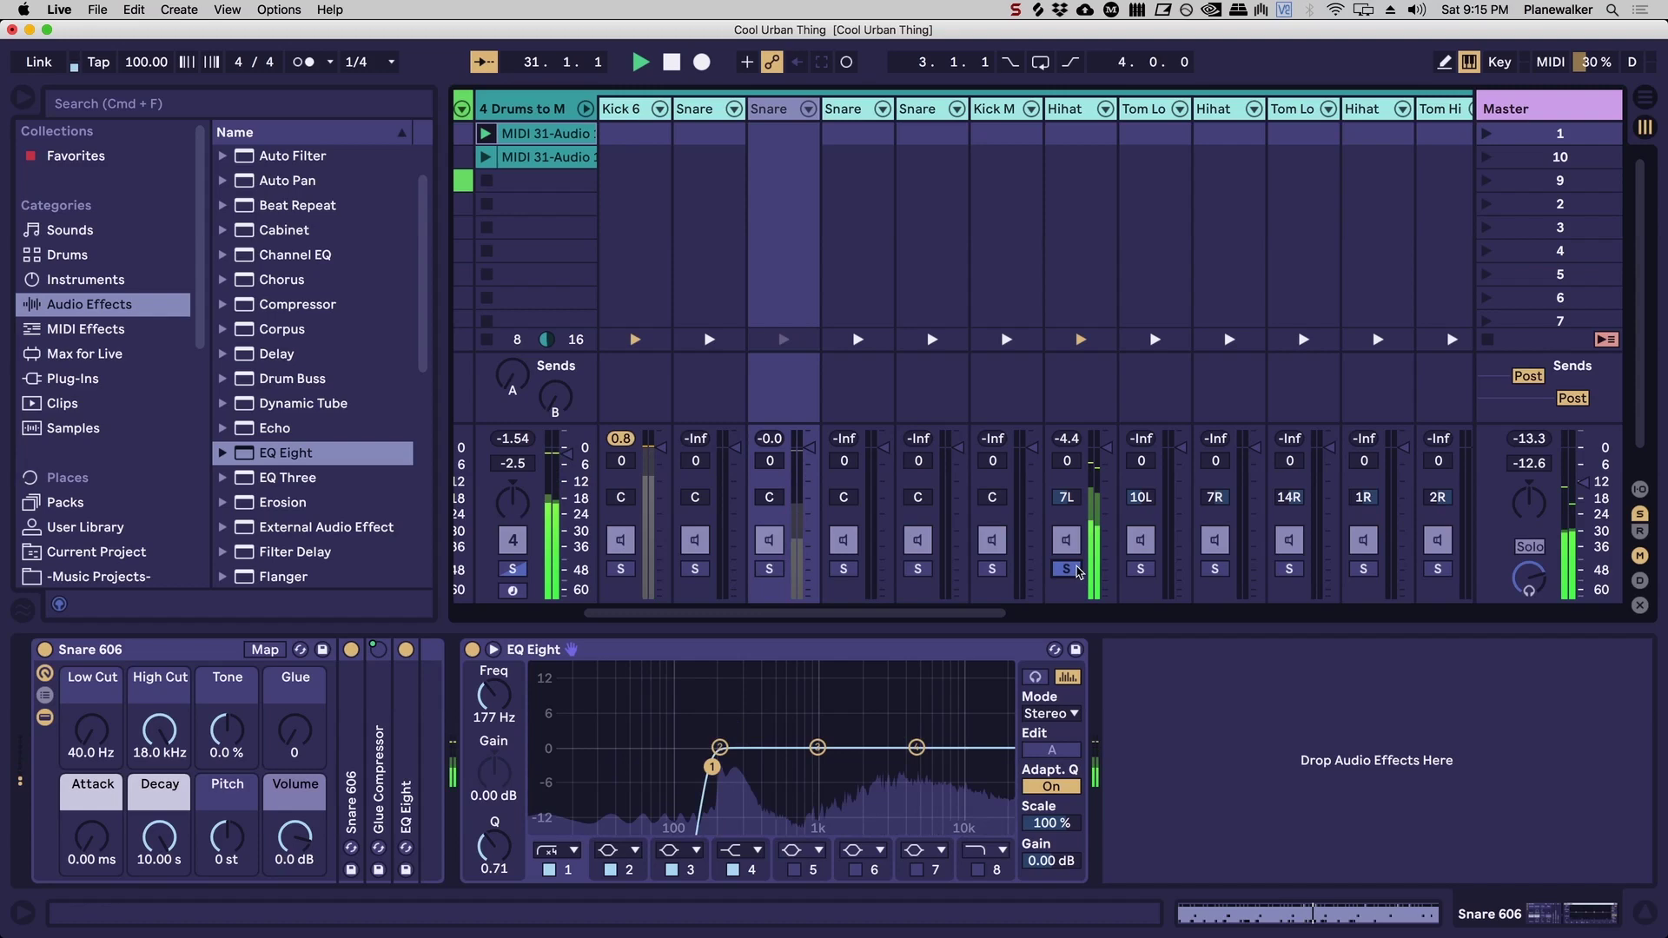
{"action": "left_click", "coordinate": [1568, 108]}
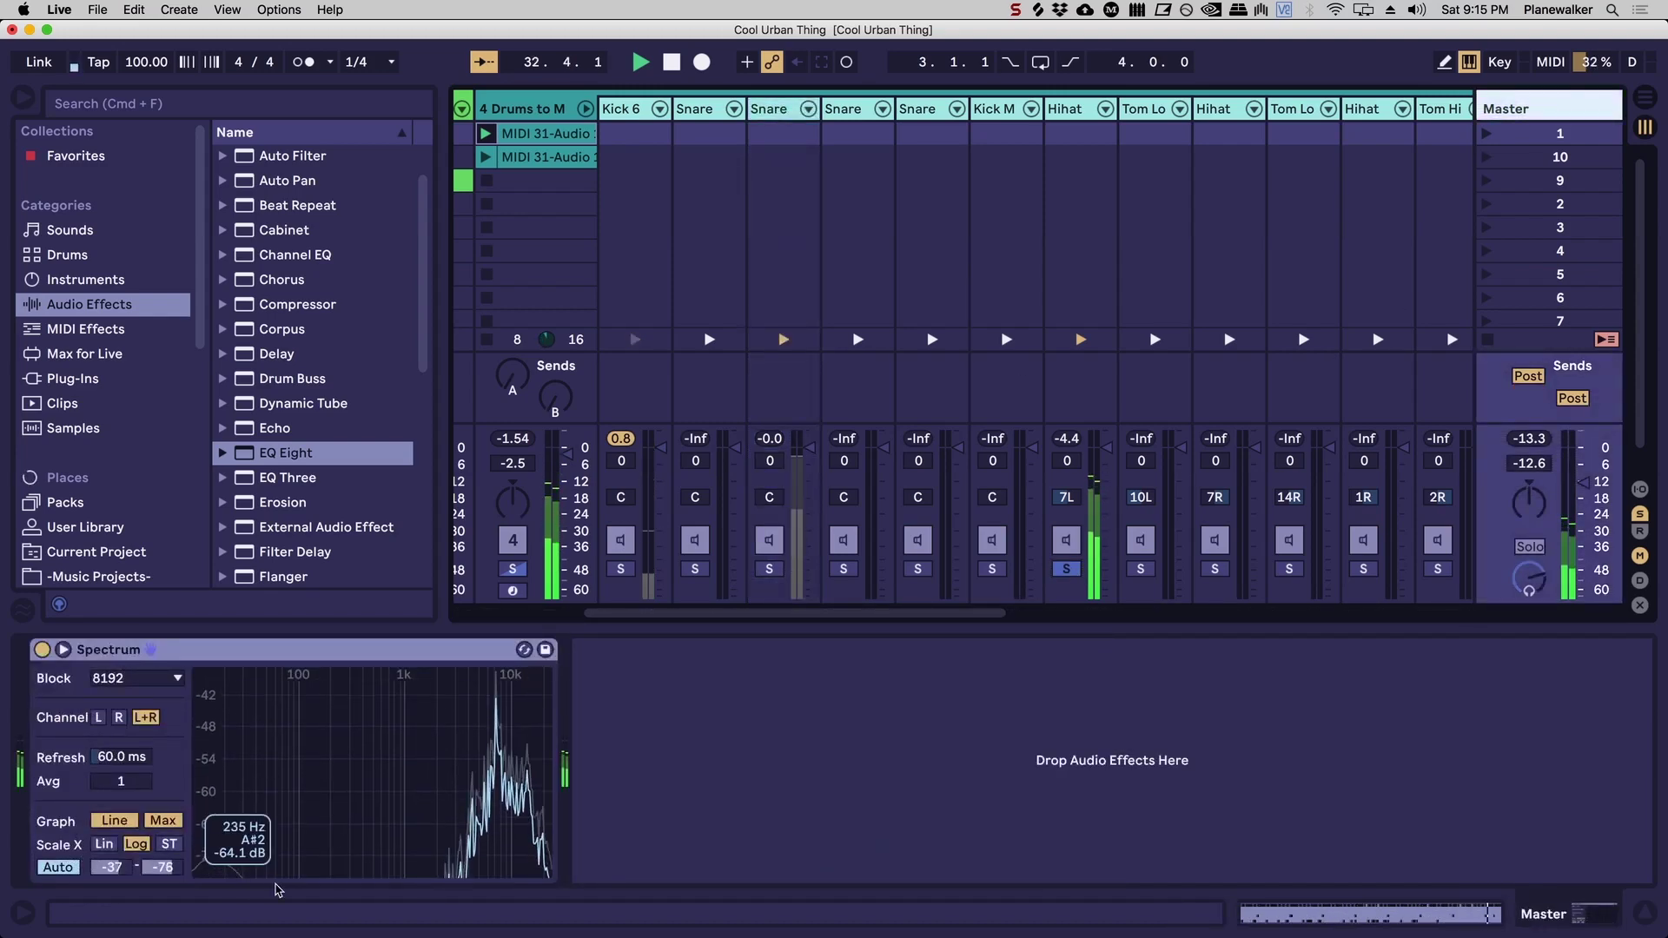
Show the Hihat chain's devices: Hihat Closed 606, Glue Compressor and EQ Eight.
{"action": "mouse_move", "coordinate": [260, 868]}
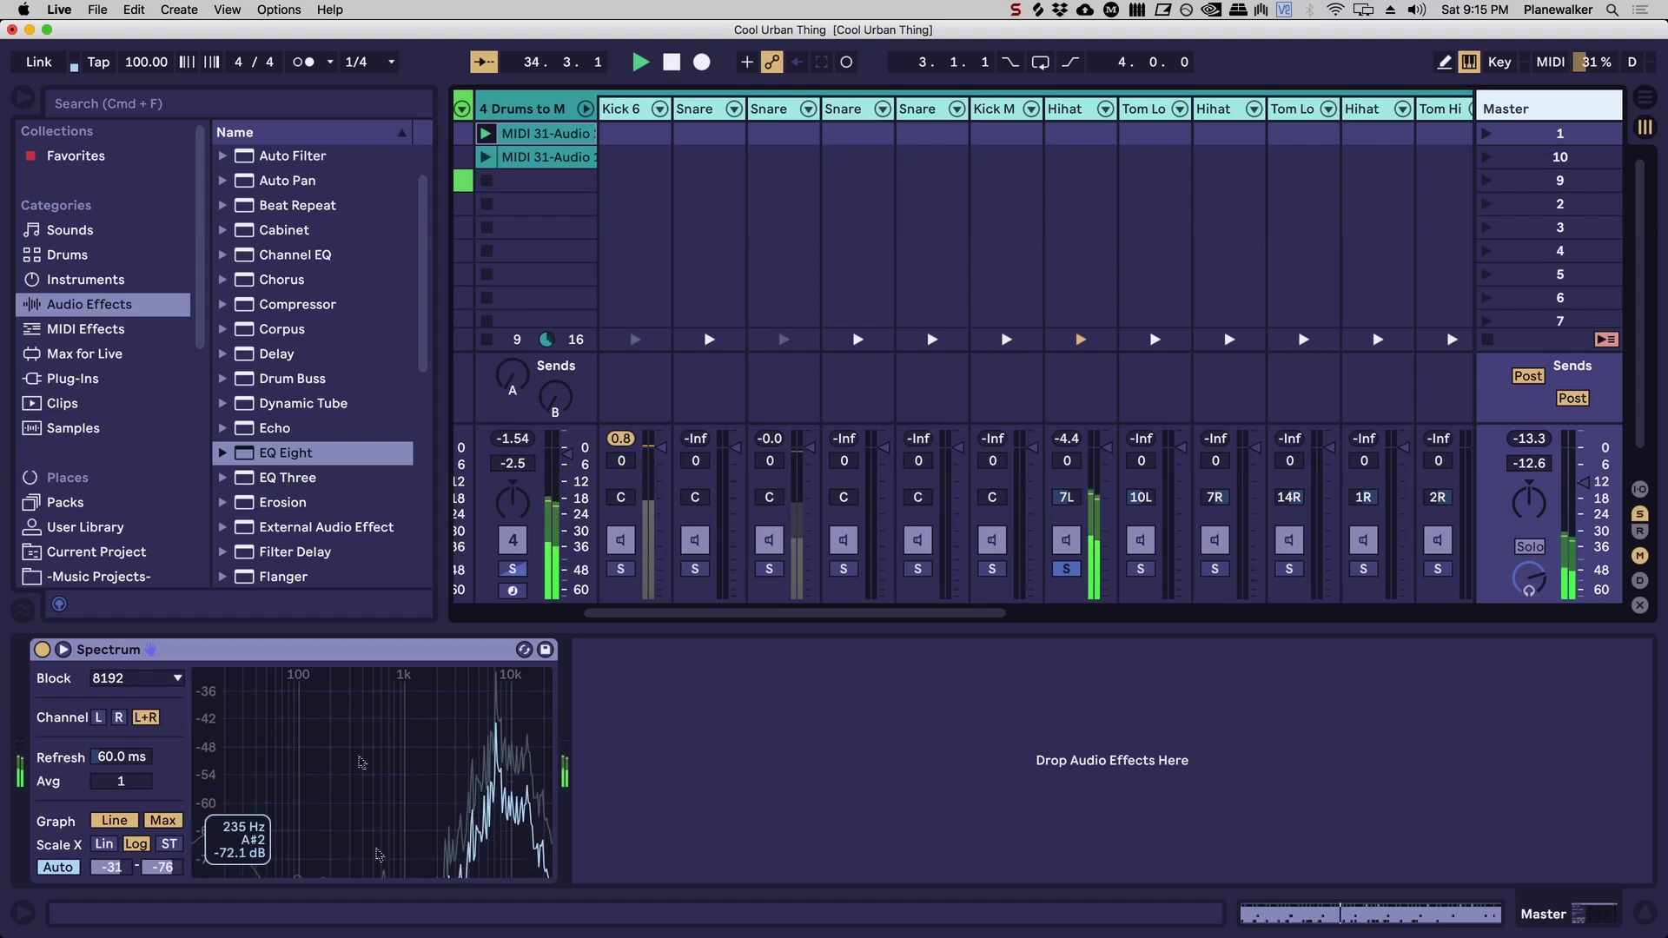
{"action": "left_click", "coordinate": [1060, 109]}
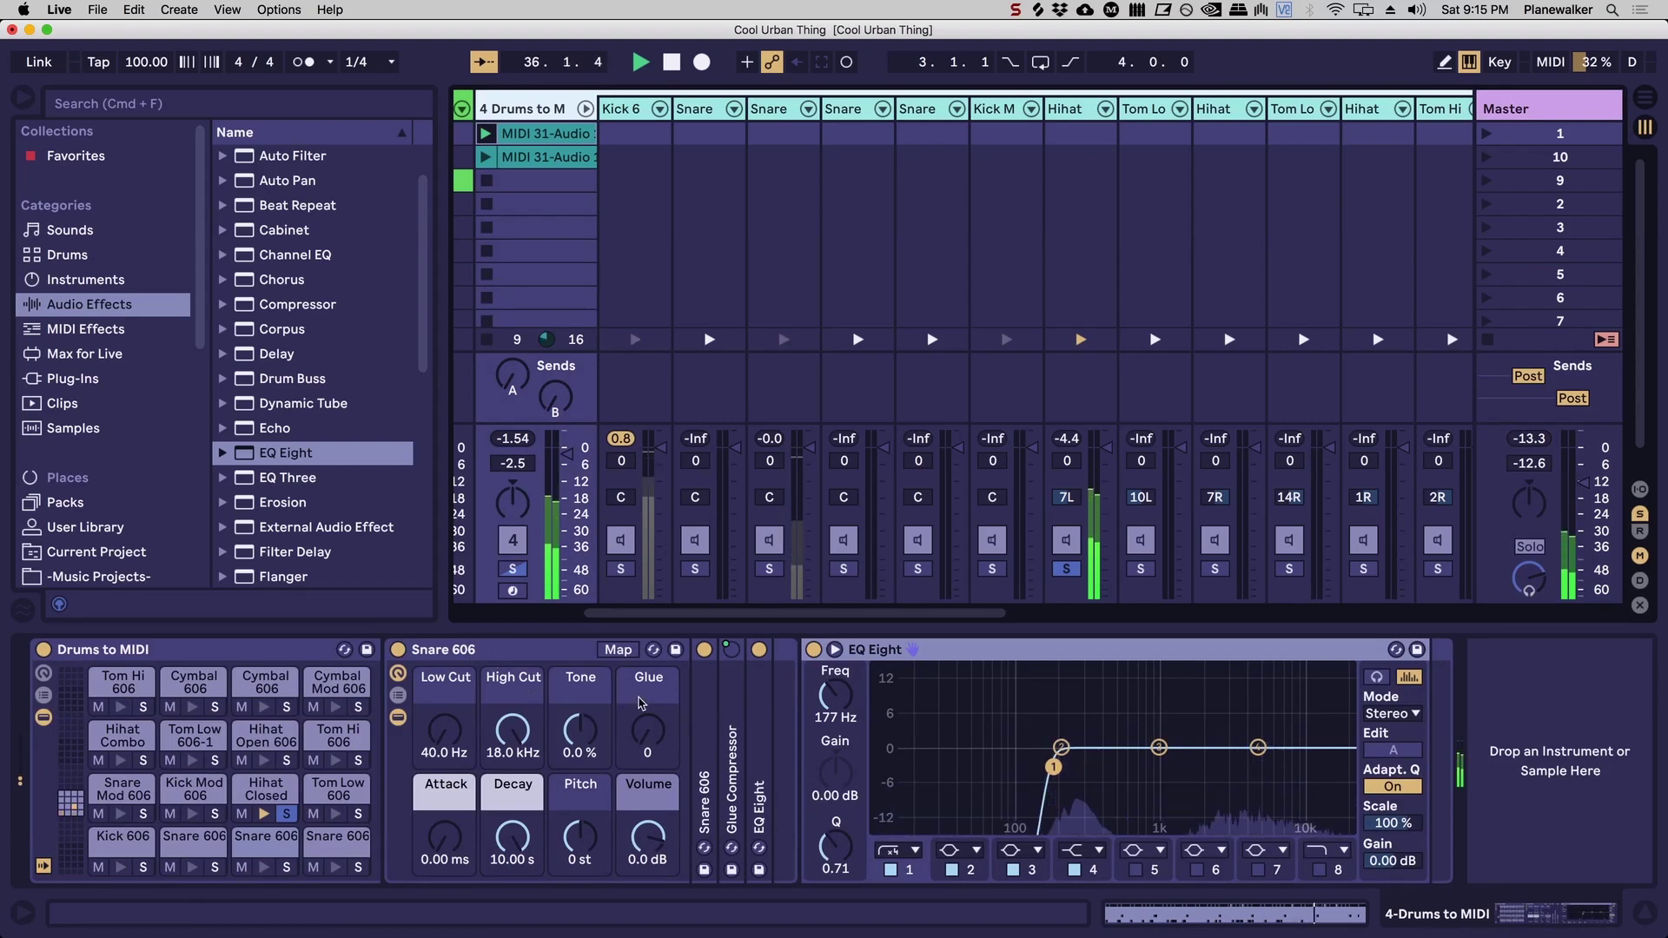
{"action": "left_click", "coordinate": [1067, 109]}
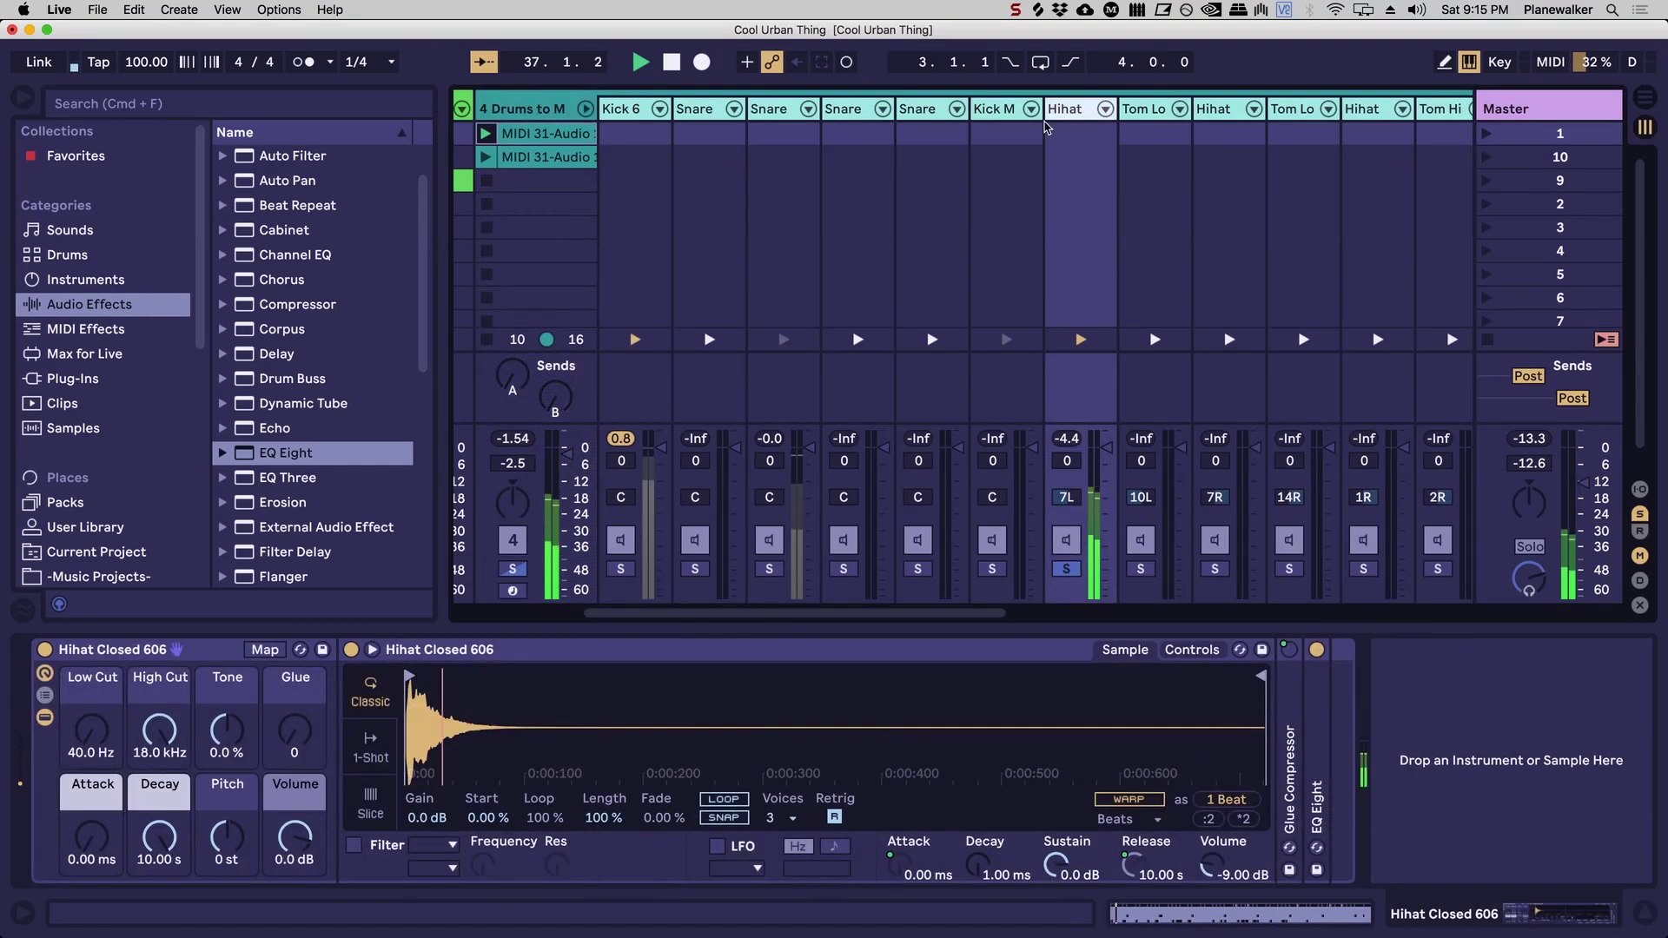
Fold Hihat Closed 606, then add EQ Eight with a Low Cut 48 filter at 2.76 kHz.
{"action": "double_click", "coordinate": [491, 649]}
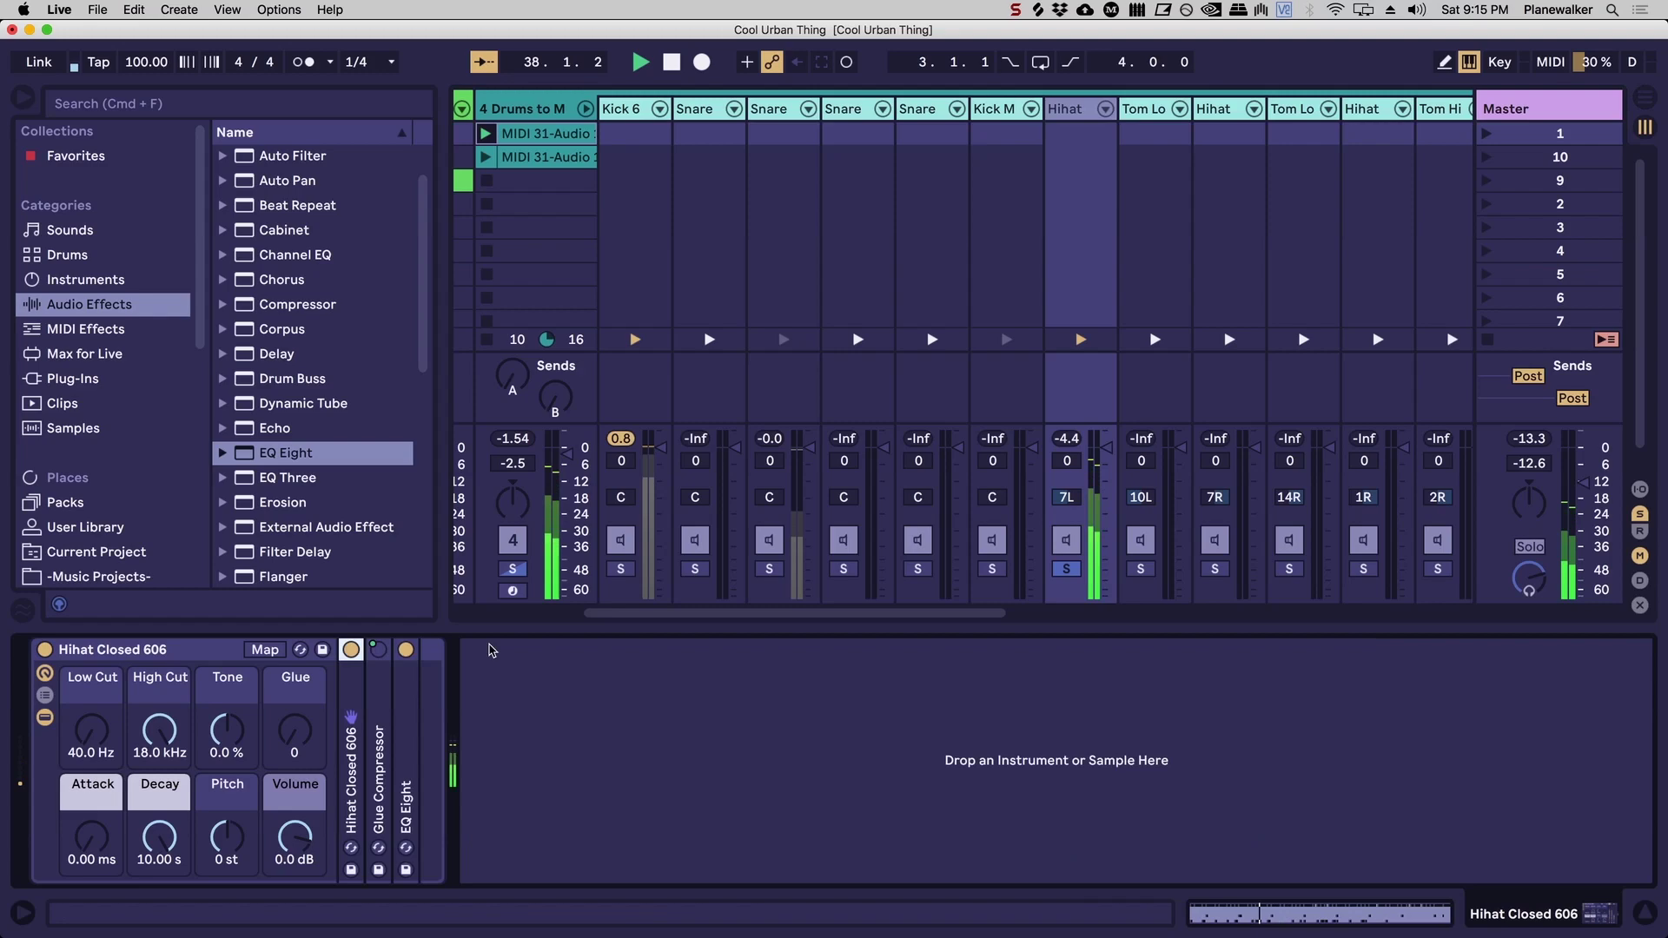
{"action": "left_click_drag", "start_coordinate": [299, 458], "coordinate": [645, 837]}
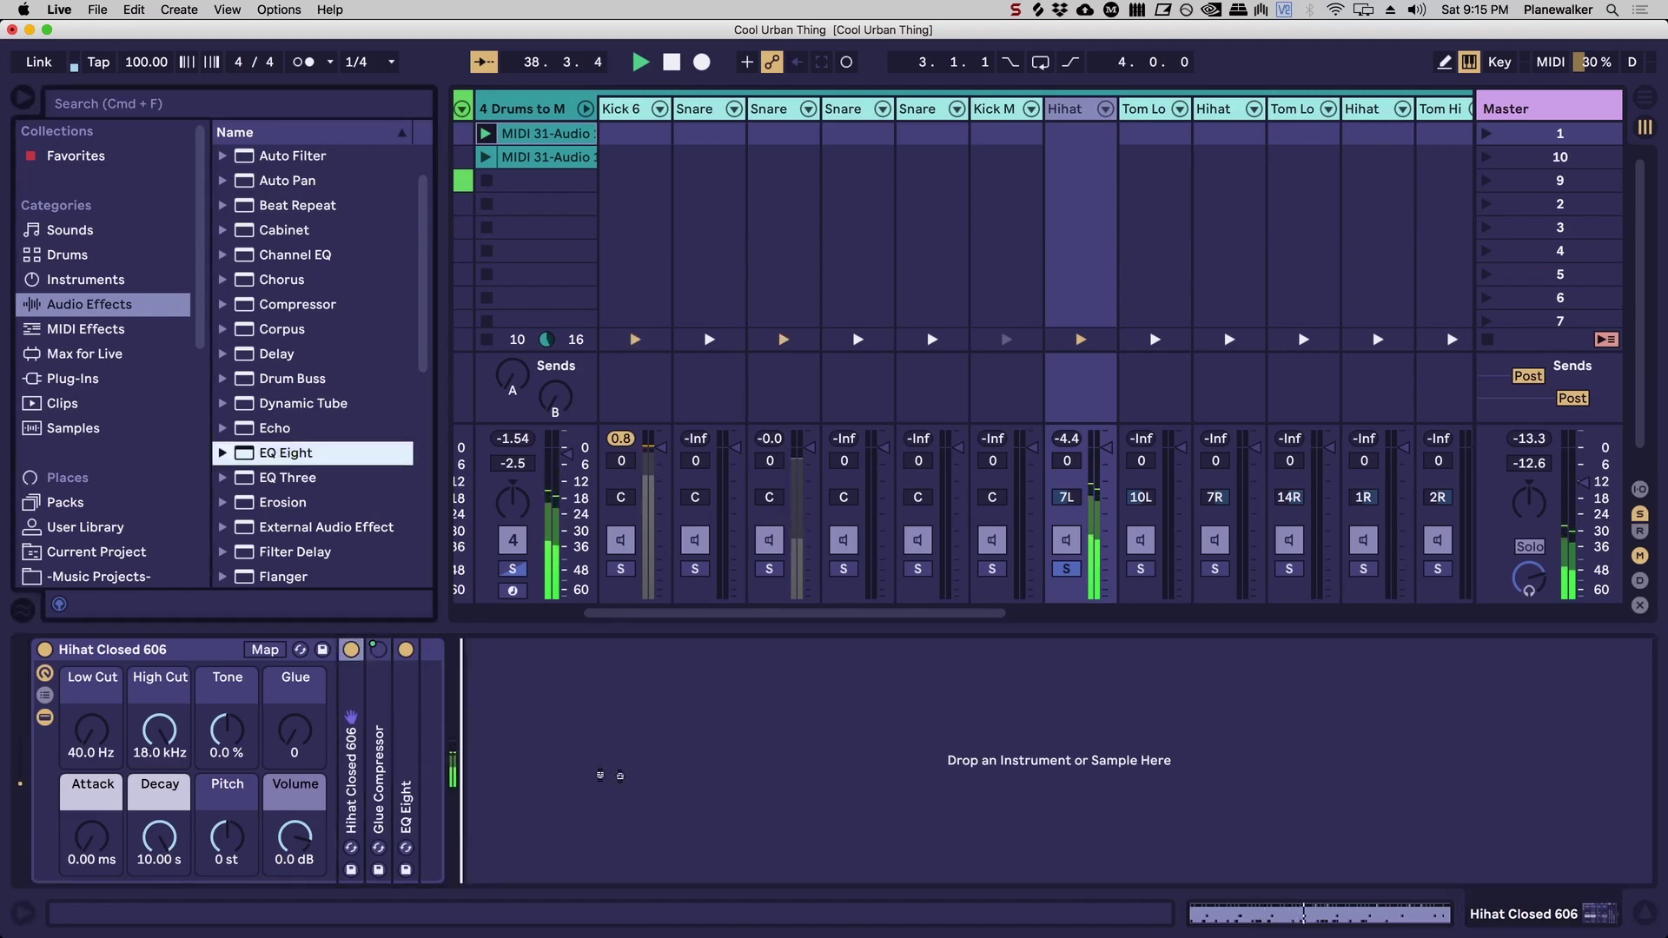
{"action": "left_click_drag", "start_coordinate": [609, 773], "coordinate": [610, 771]}
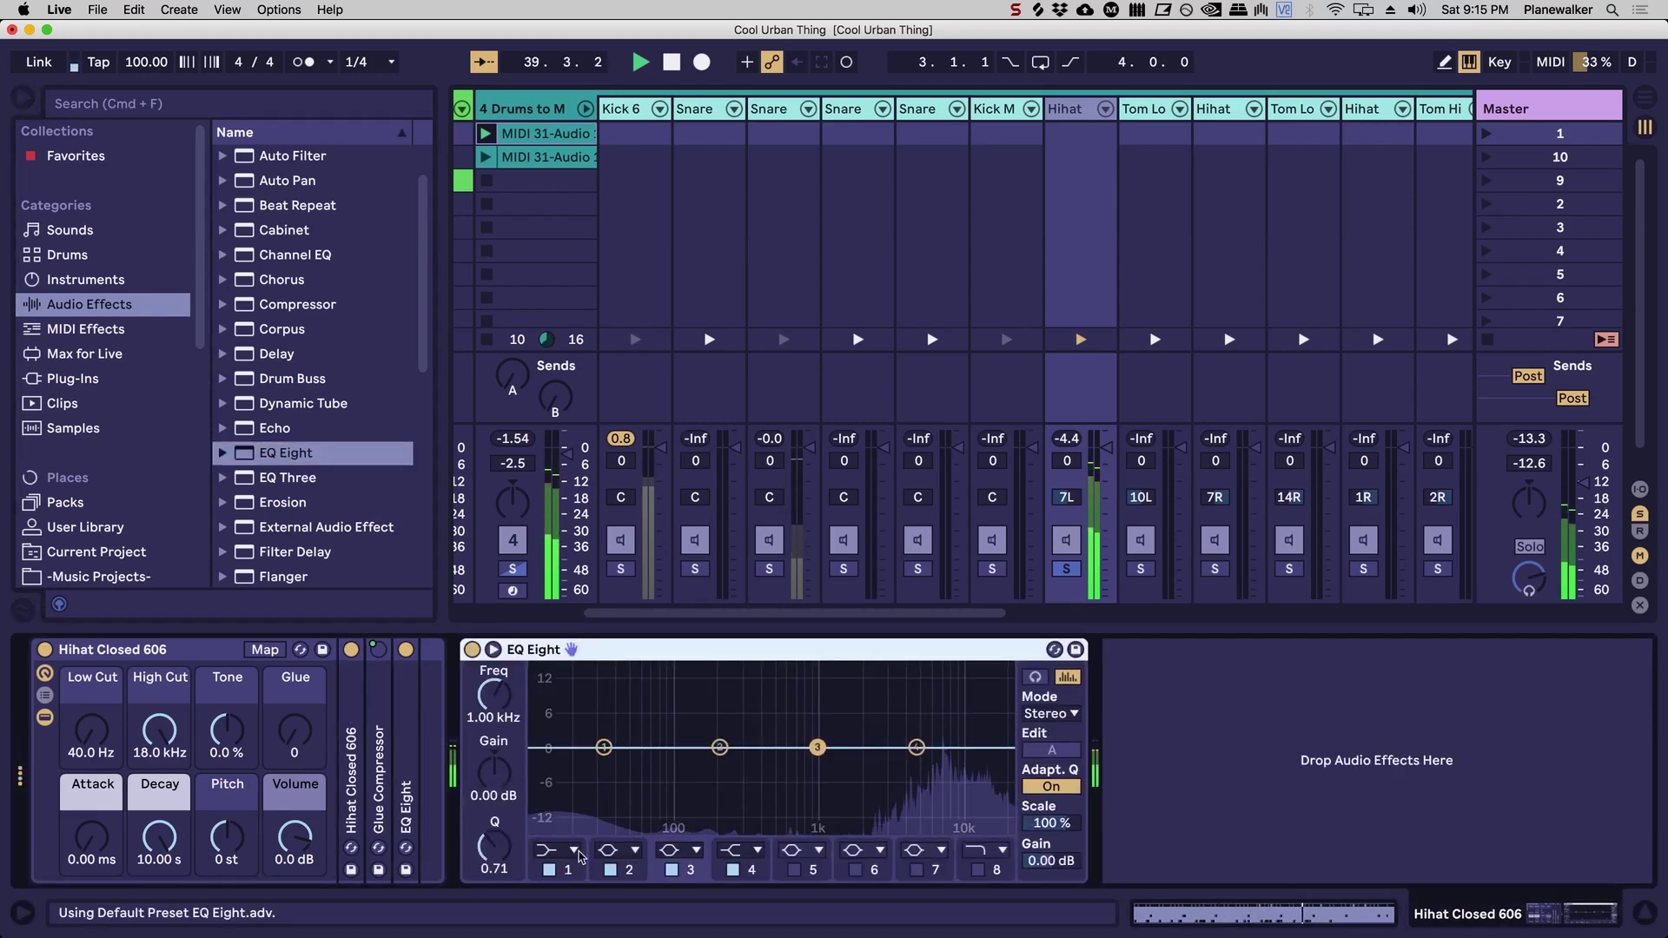
{"action": "left_click", "coordinate": [603, 747]}
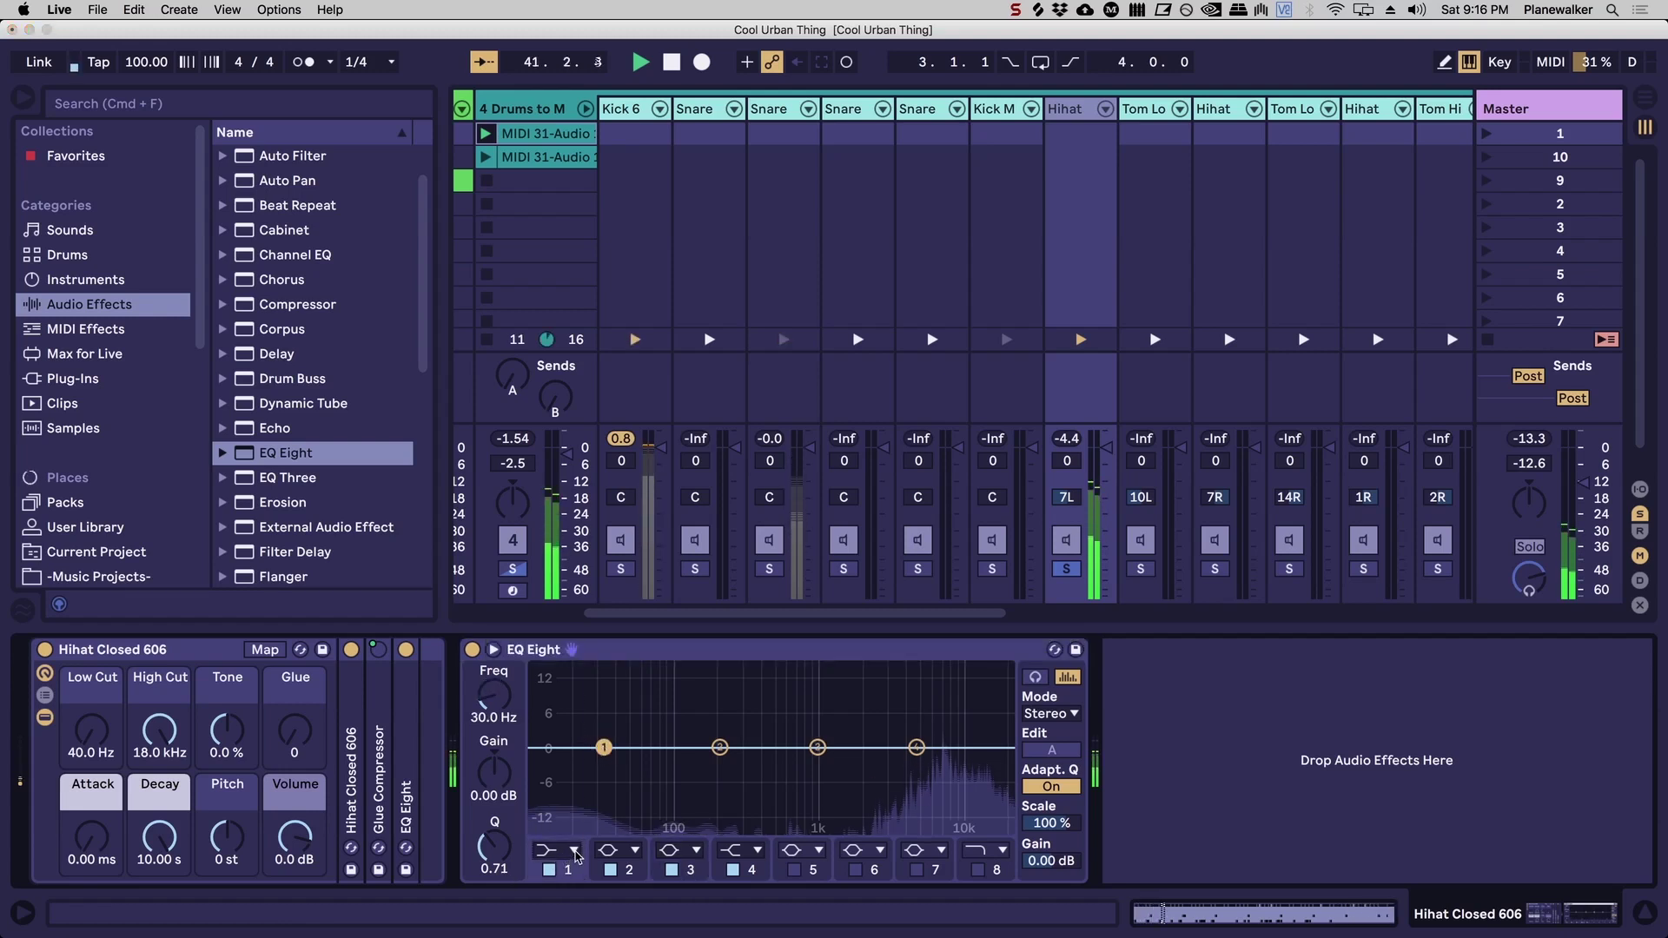
{"action": "left_click", "coordinate": [575, 854]}
{"action": "left_click", "coordinate": [561, 695]}
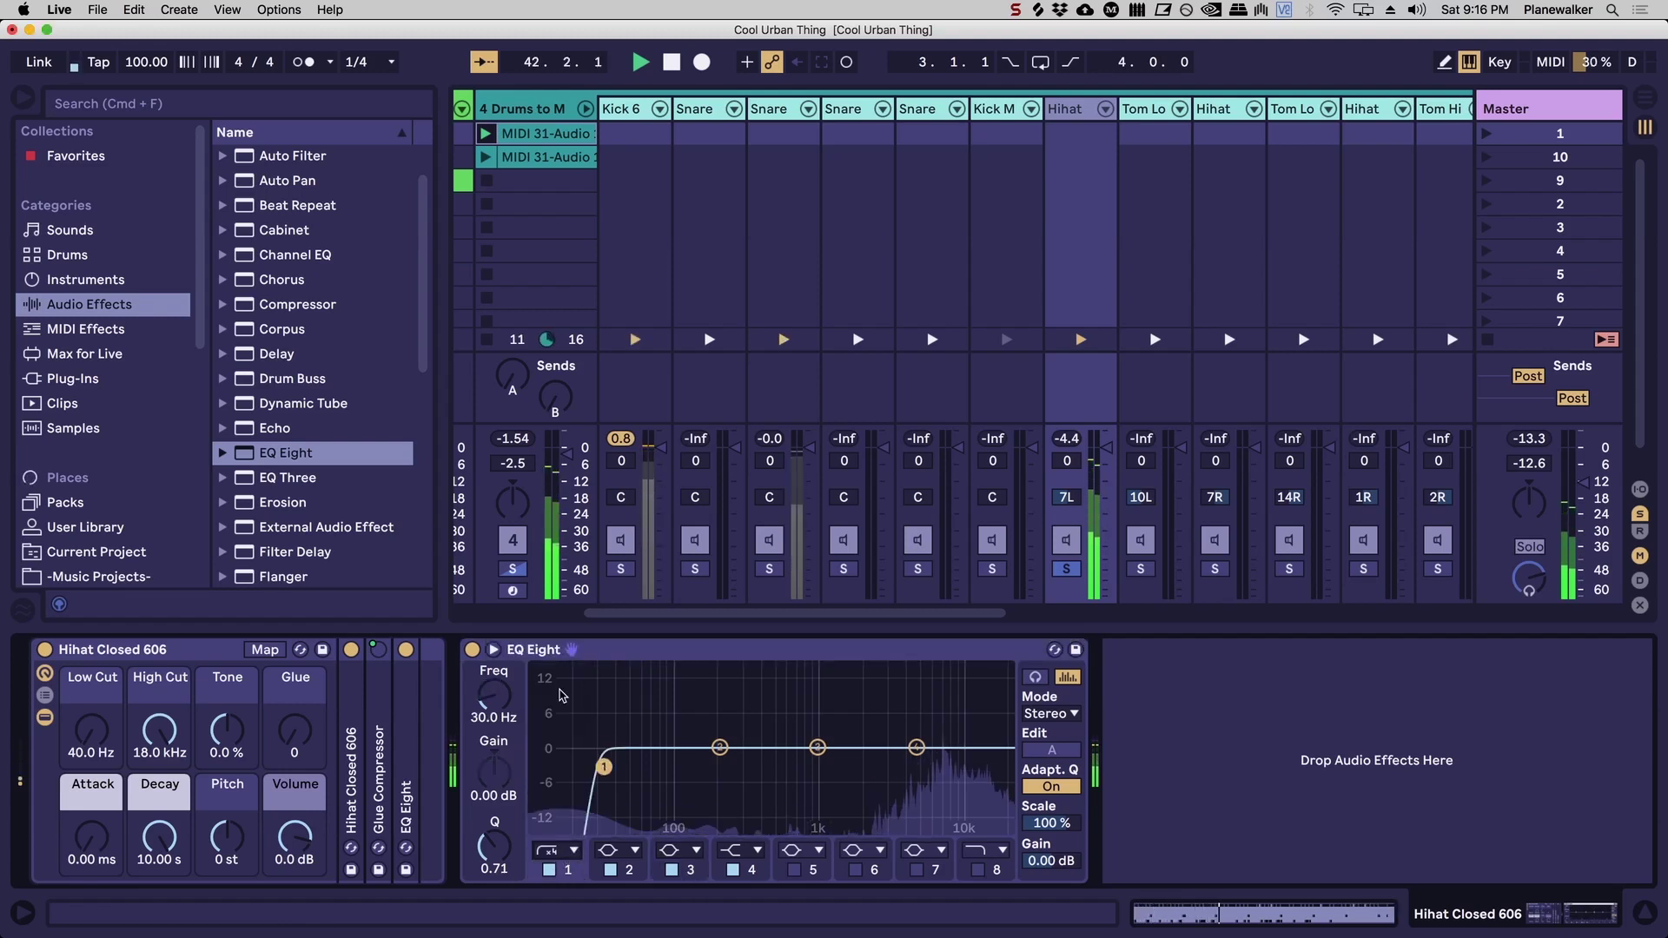
{"action": "left_click_drag", "start_coordinate": [493, 697], "coordinate": [493, 608]}
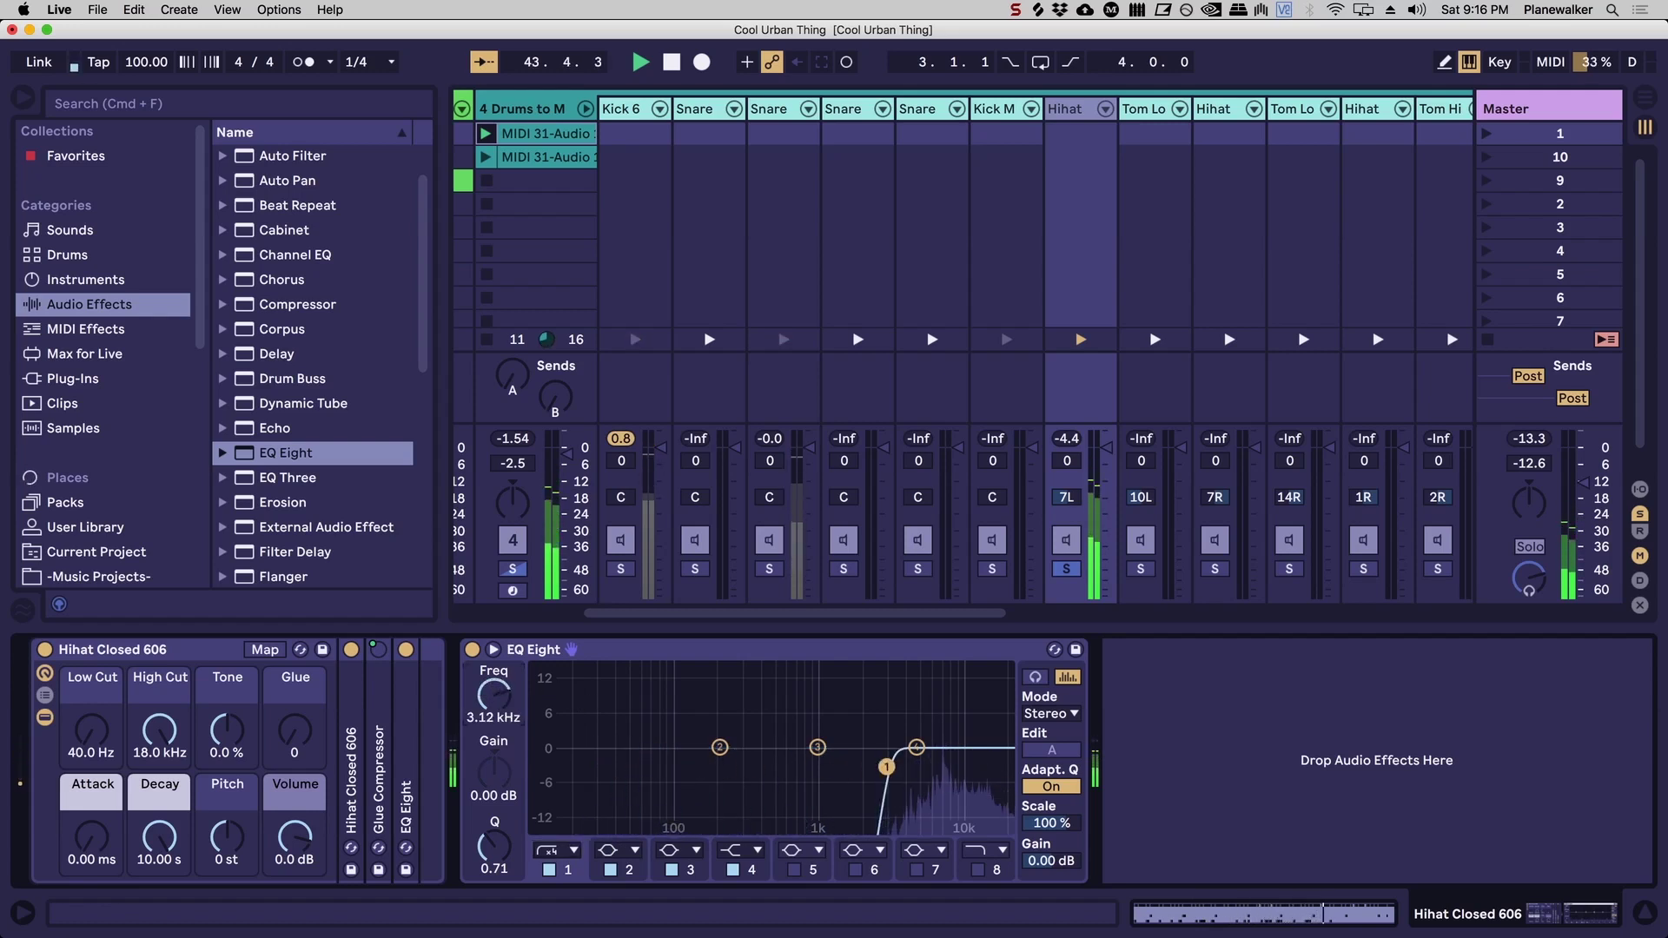
{"action": "left_click_drag", "start_coordinate": [494, 608], "coordinate": [493, 613]}
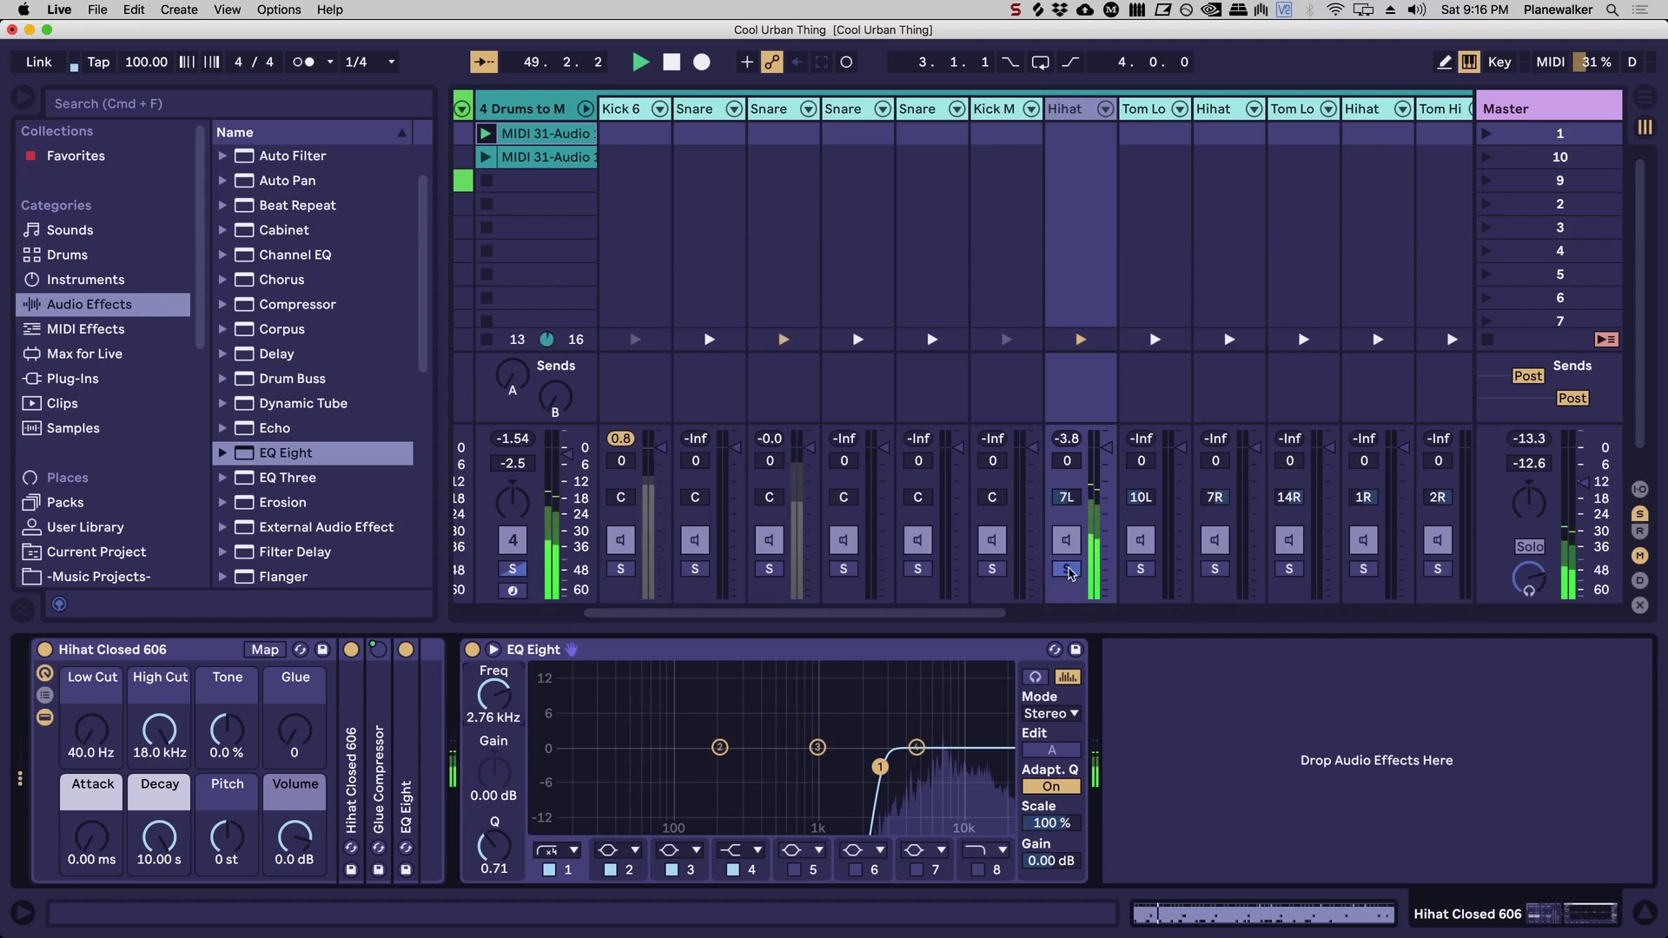
Fold the 4 Drums to MIDI track's chains so Gloom Stab sits beside it.
{"action": "scroll", "coordinate": [1130, 521], "scroll_direction": "right", "scroll_amount": 5}
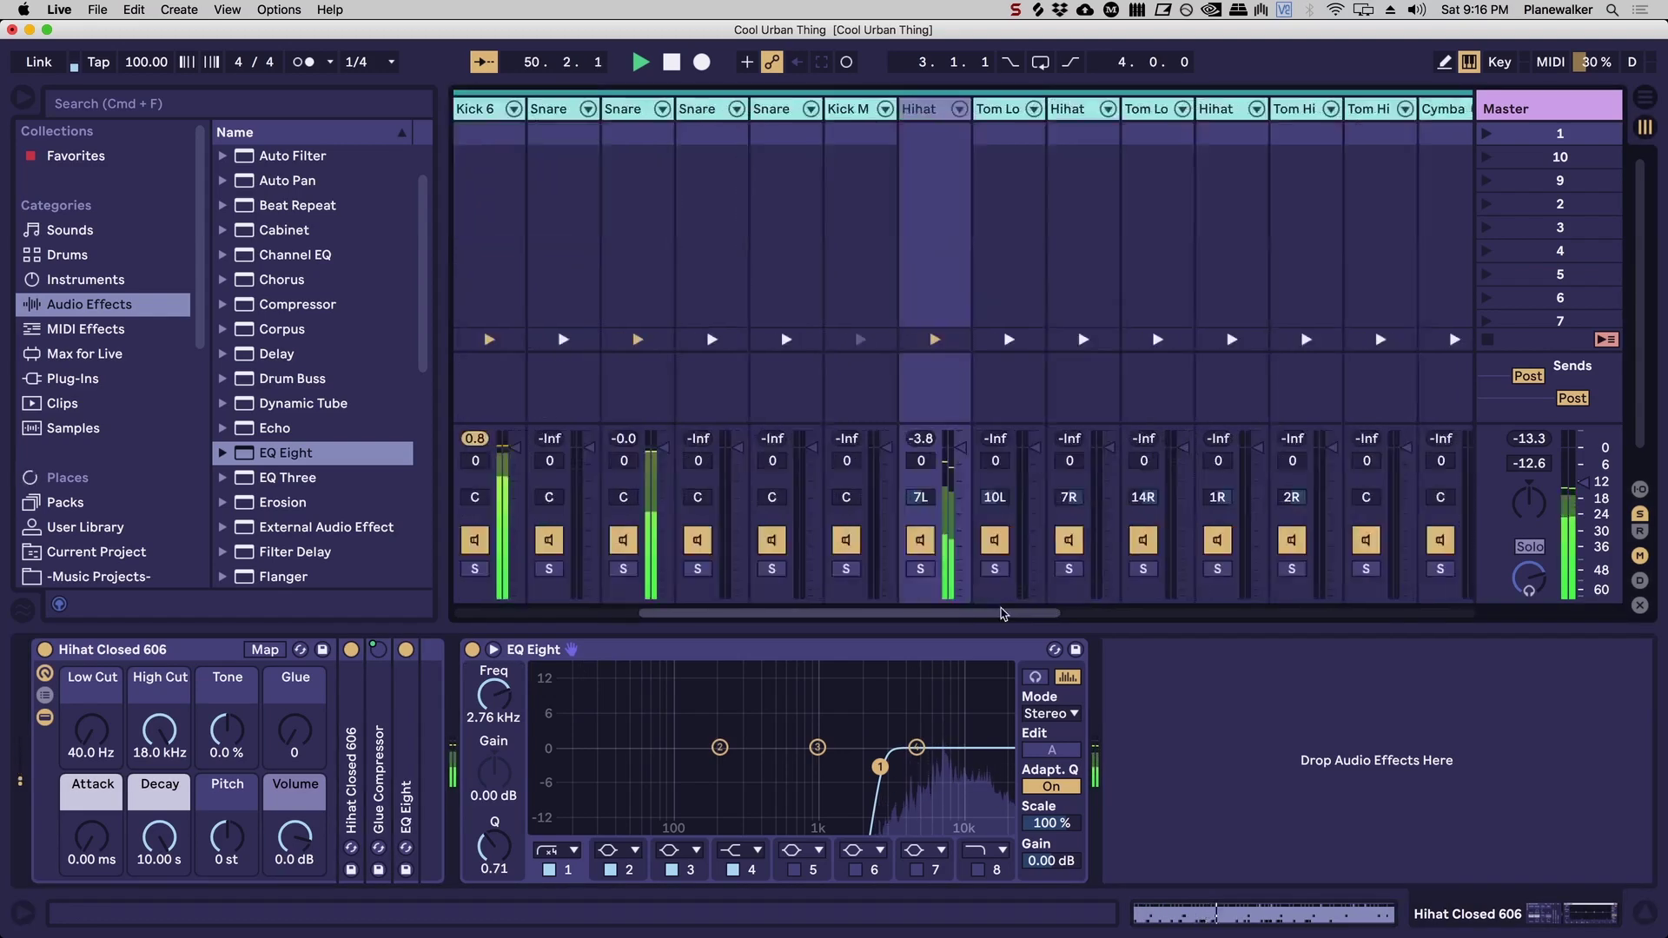
{"action": "scroll", "coordinate": [1147, 619], "scroll_direction": "right", "scroll_amount": 8}
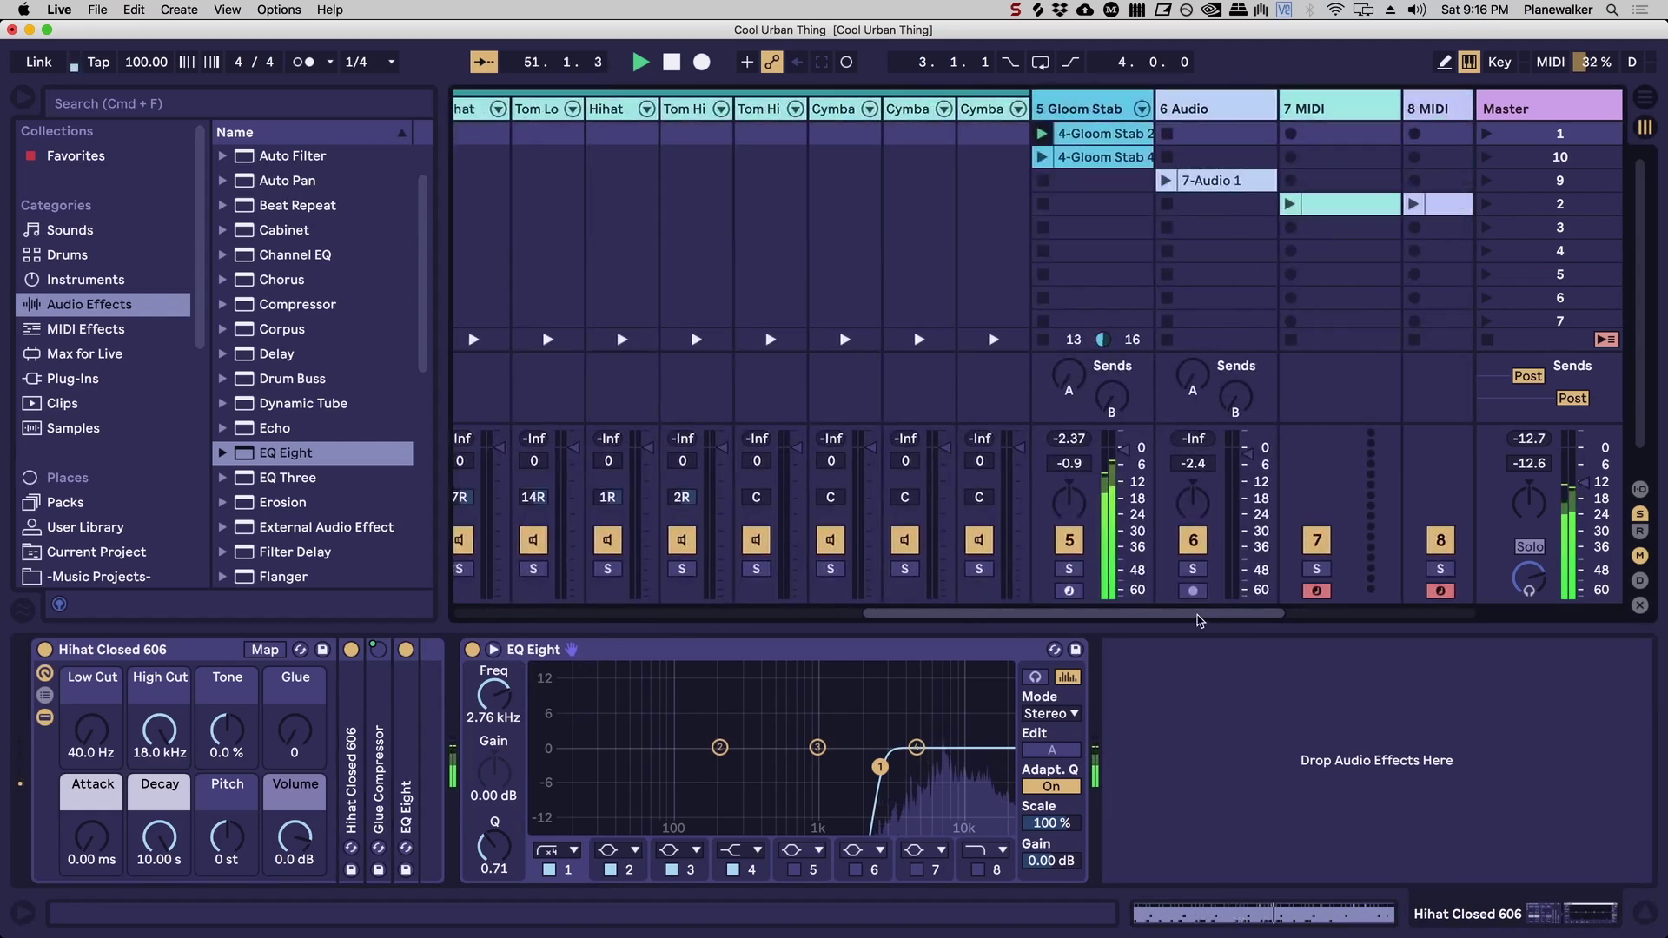
{"action": "scroll", "coordinate": [1100, 616], "scroll_direction": "left", "scroll_amount": 12}
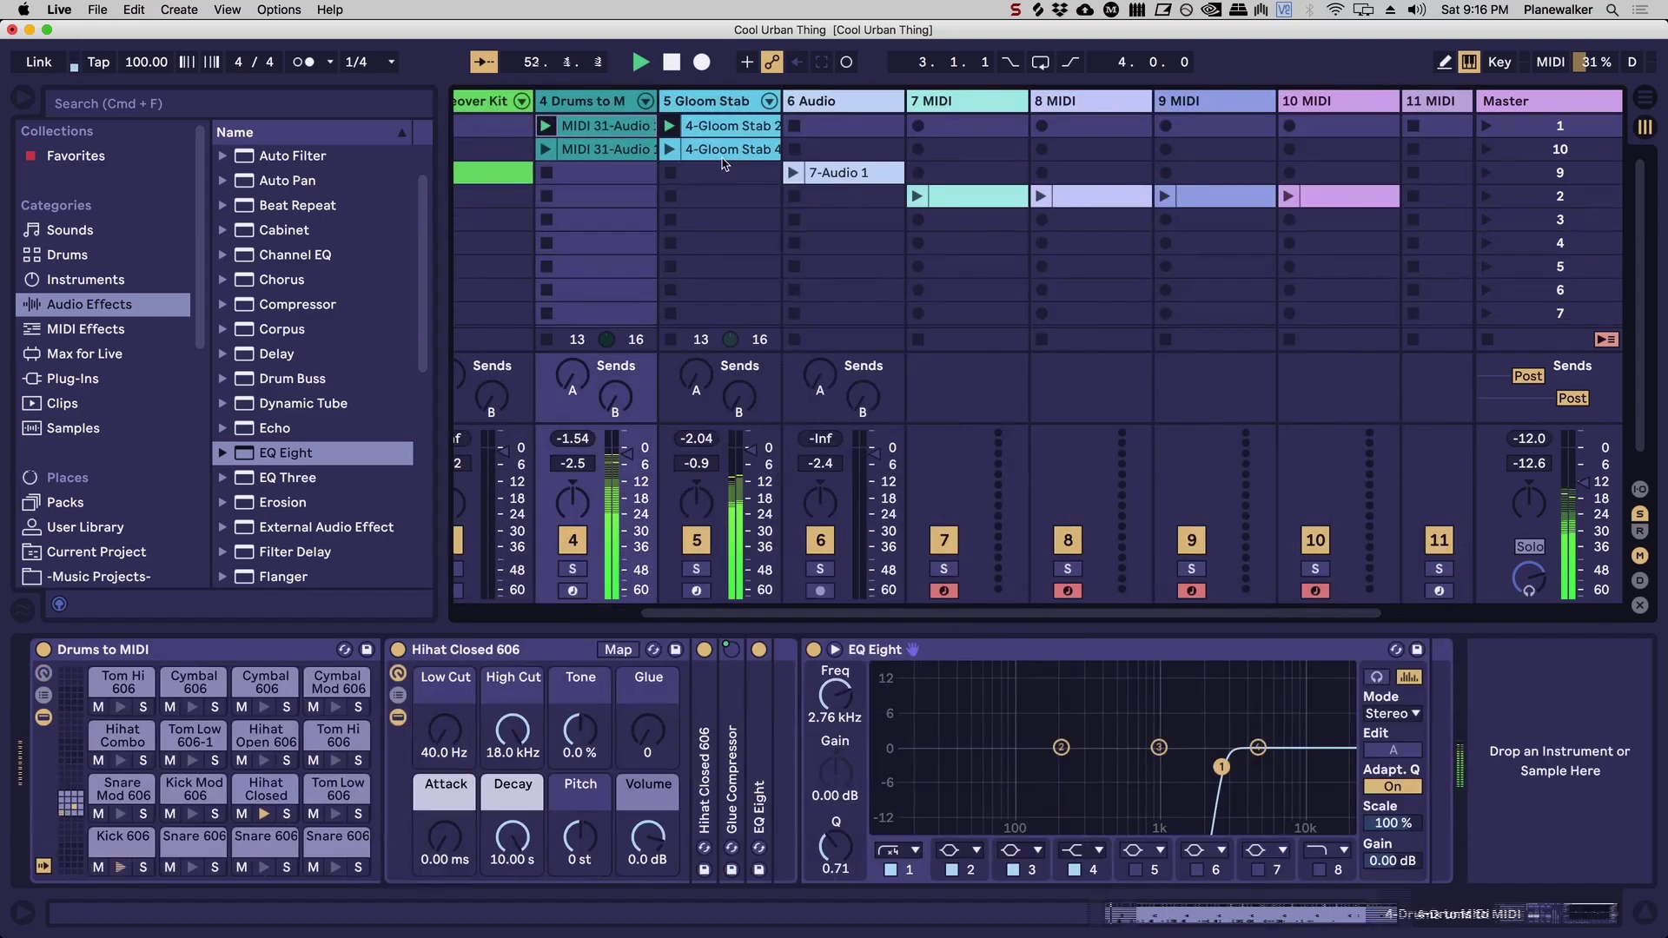
{"action": "left_click", "coordinate": [645, 108]}
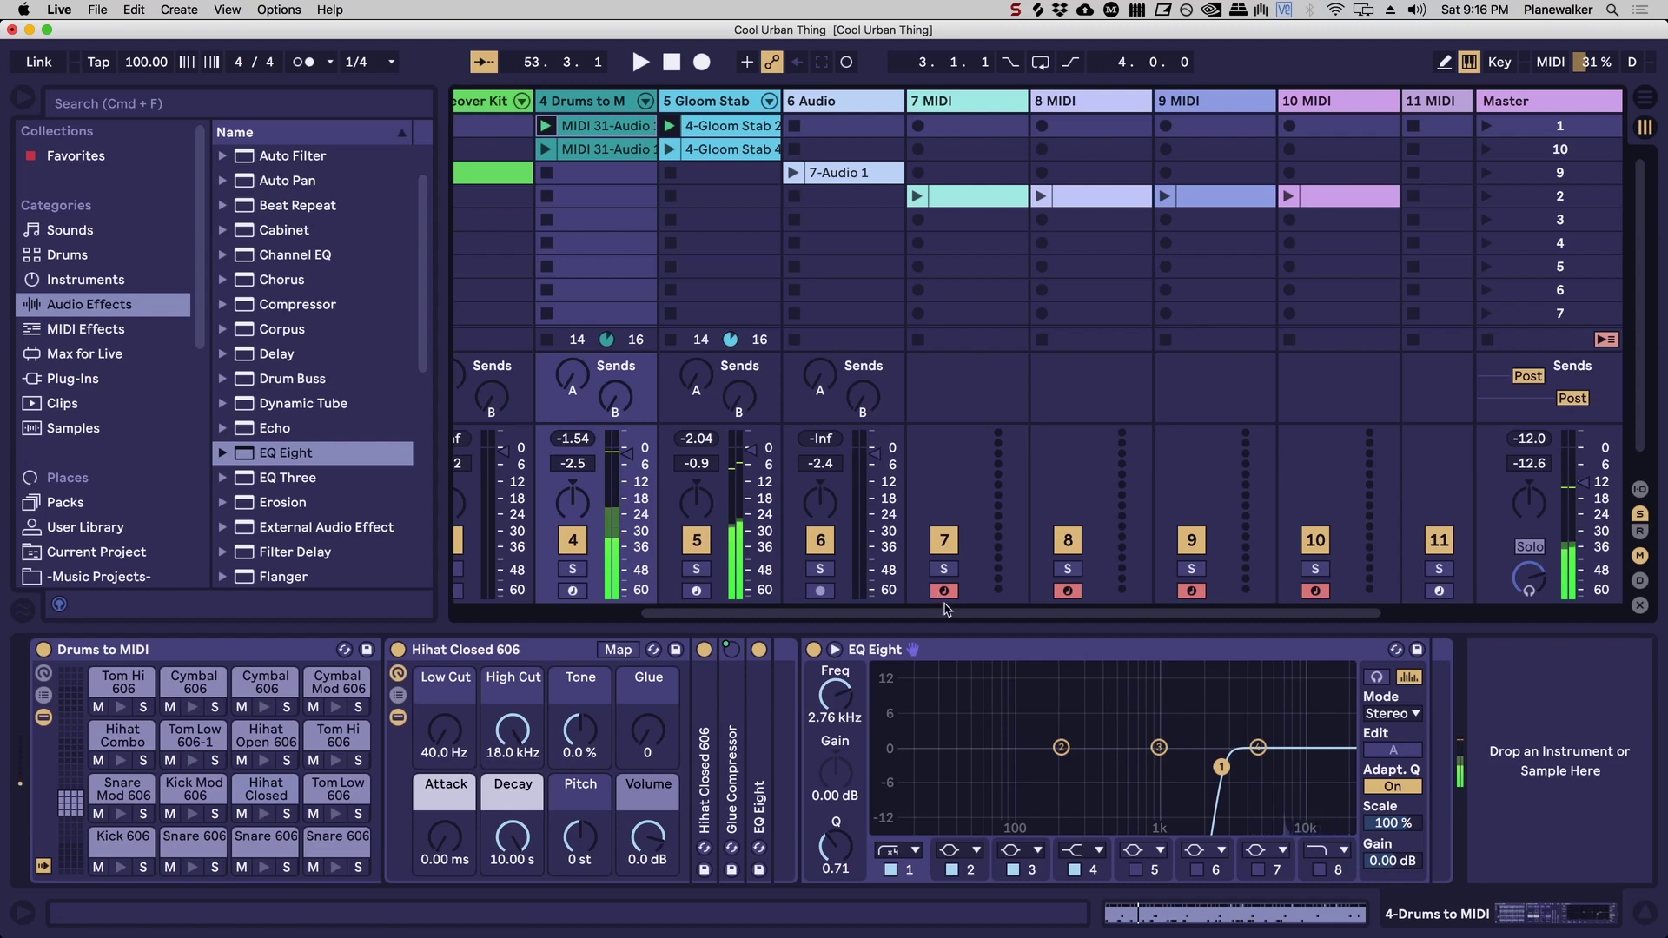
{"action": "scroll", "coordinate": [886, 629], "scroll_direction": "left", "scroll_amount": 3}
{"action": "scroll", "coordinate": [886, 629], "scroll_direction": "left", "scroll_amount": 5}
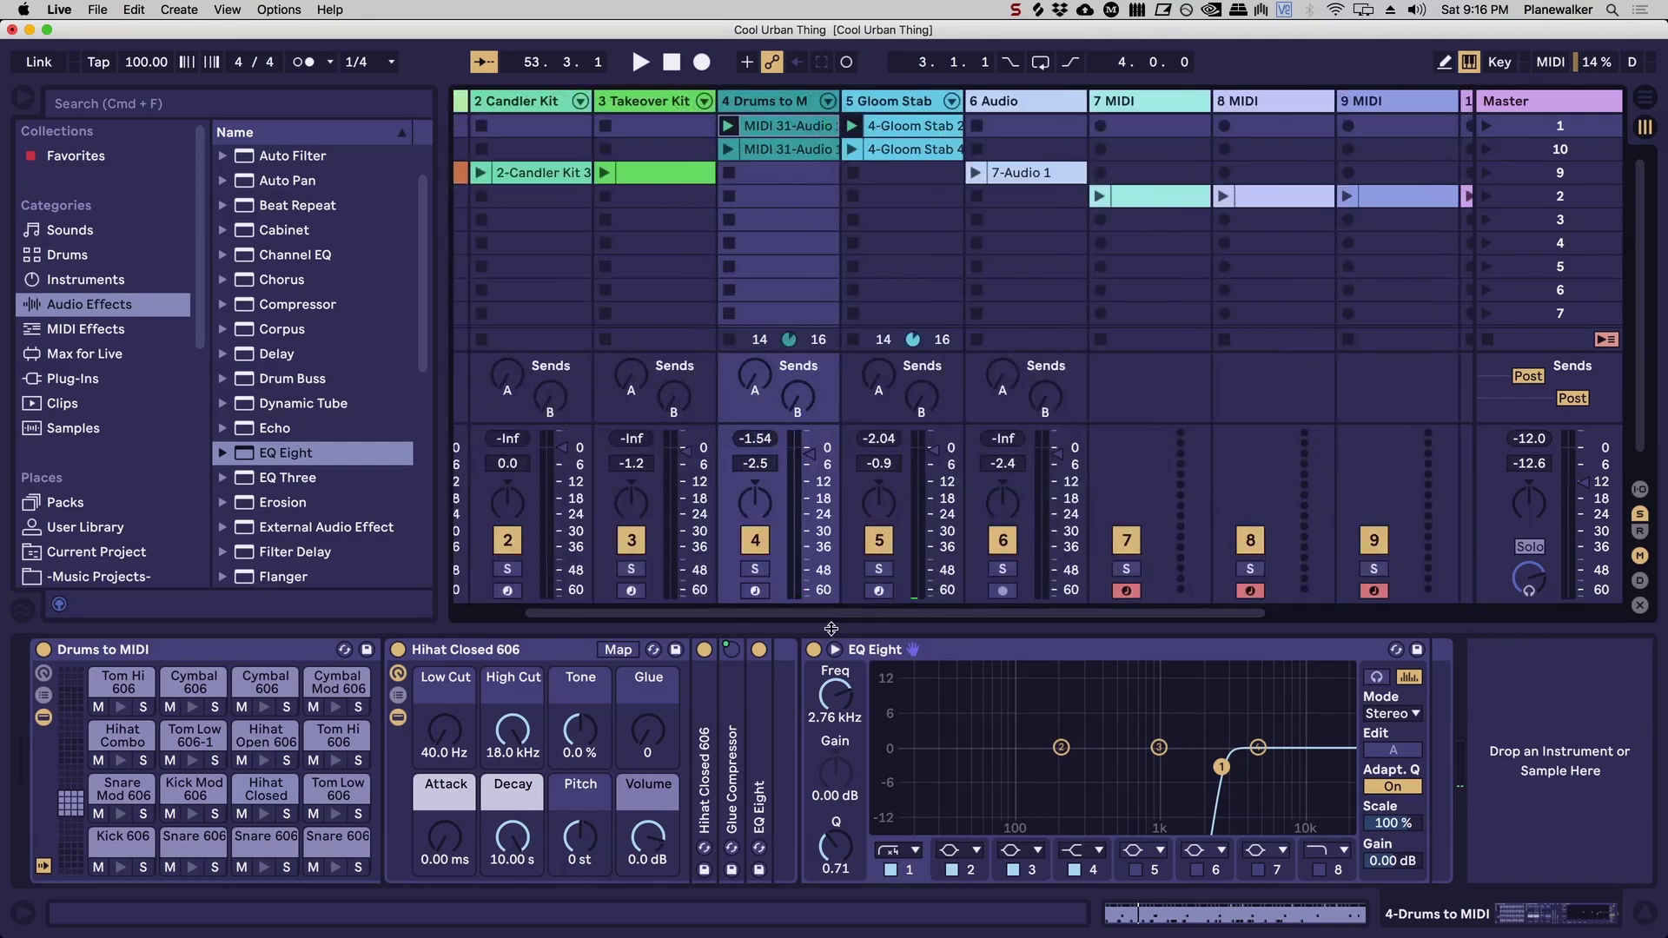